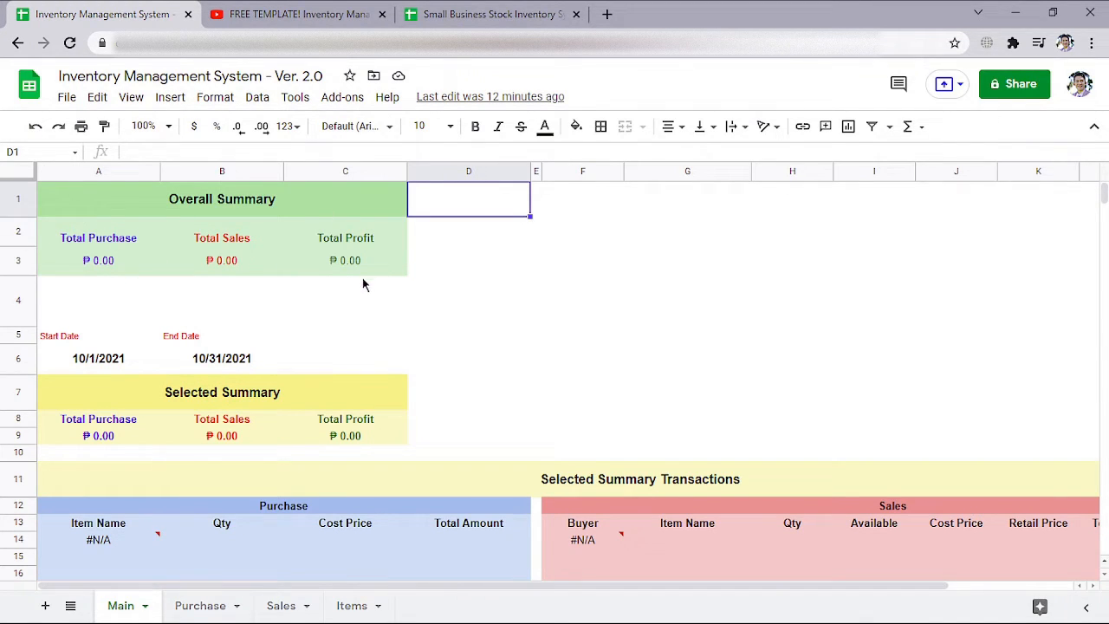
Set the Main sheet's Start Date to 10/1/2021 and its End Date to 10/31/2021
scroll(361, 286, down, 1)
scroll(373, 312, down, 1)
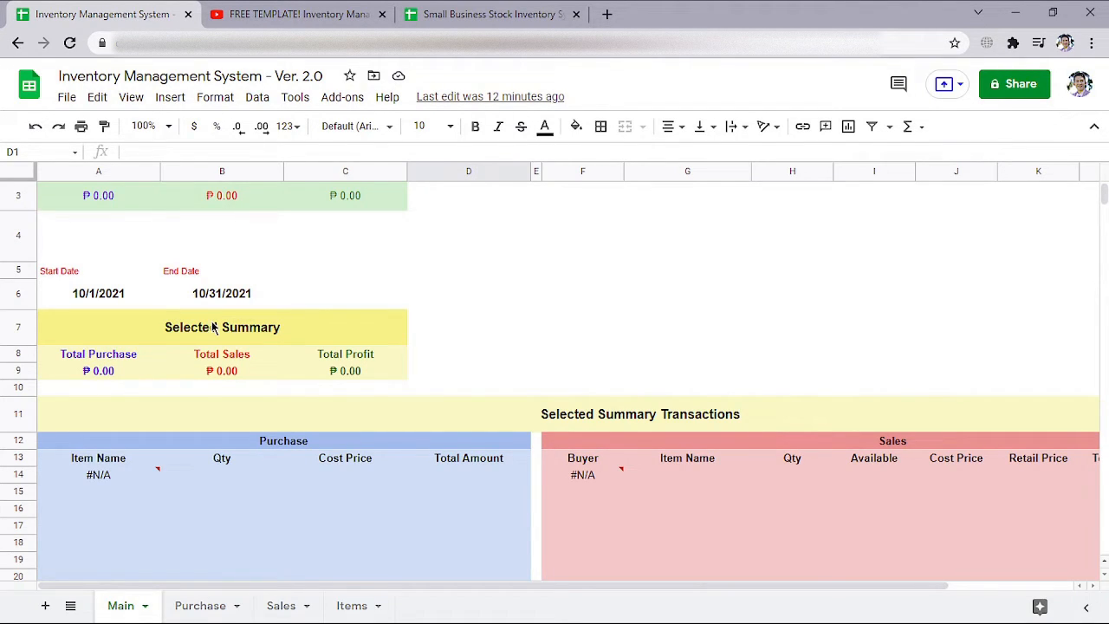
double_click(97, 296)
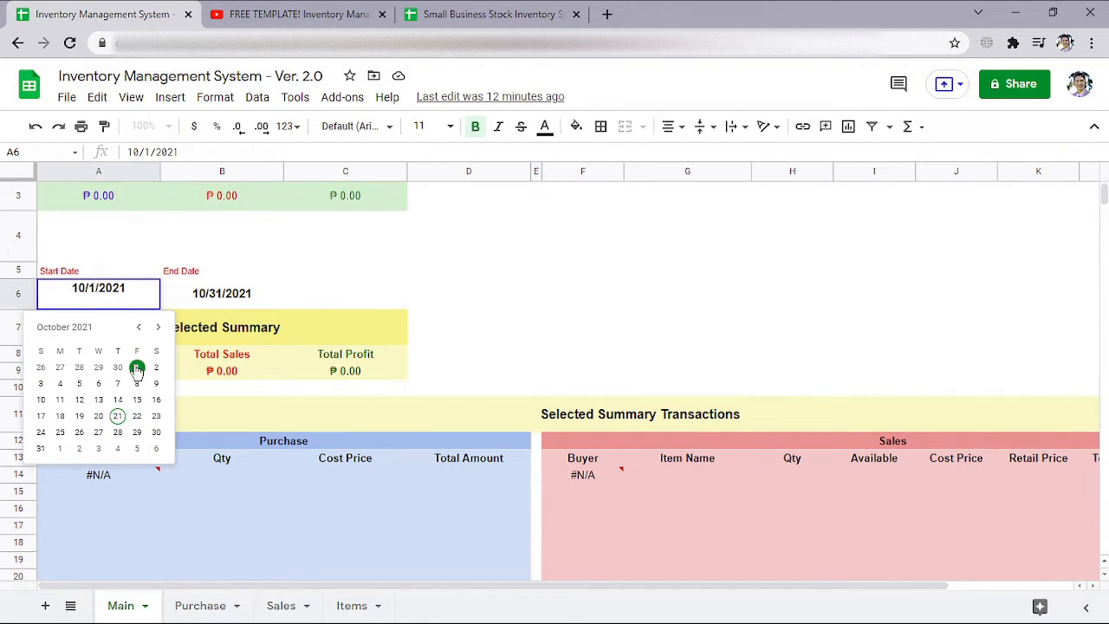
click(137, 367)
double_click(229, 301)
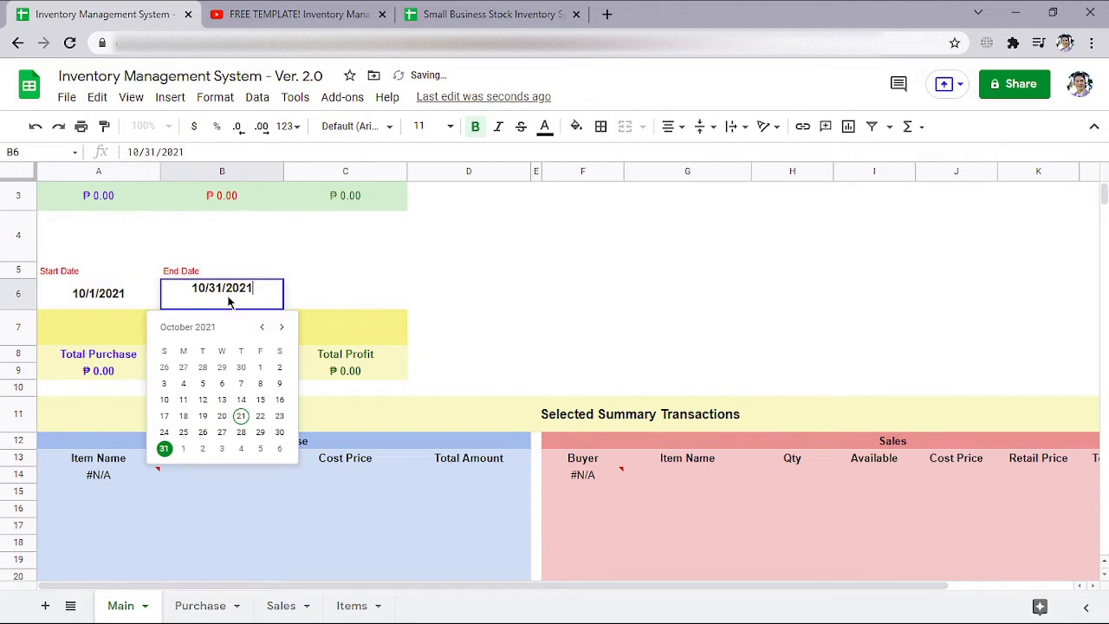
click(165, 449)
double_click(118, 296)
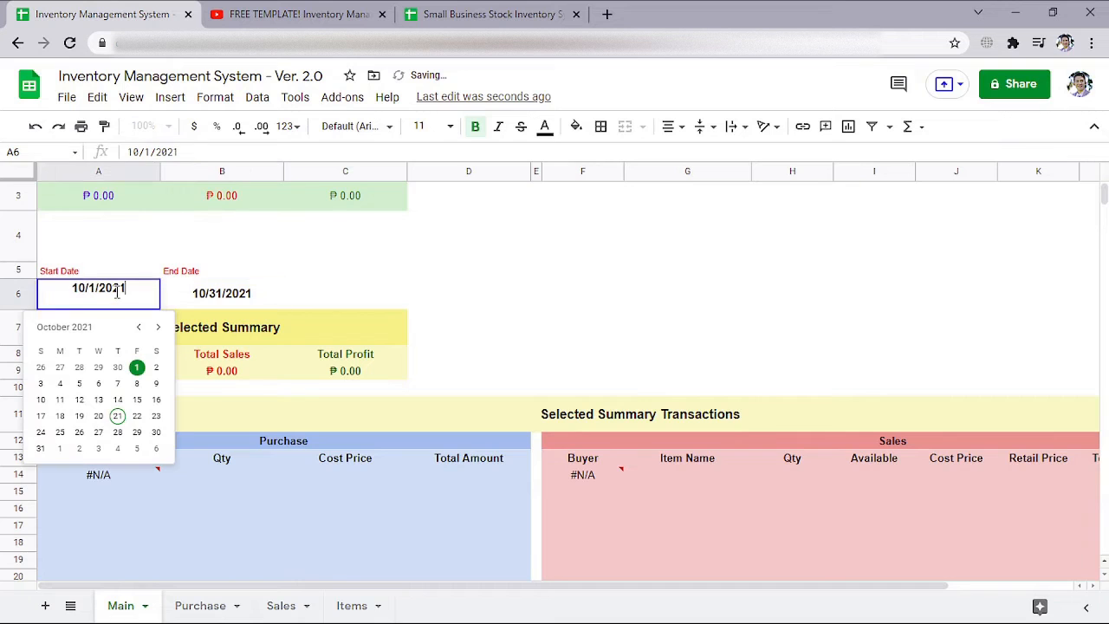
click(138, 329)
click(138, 330)
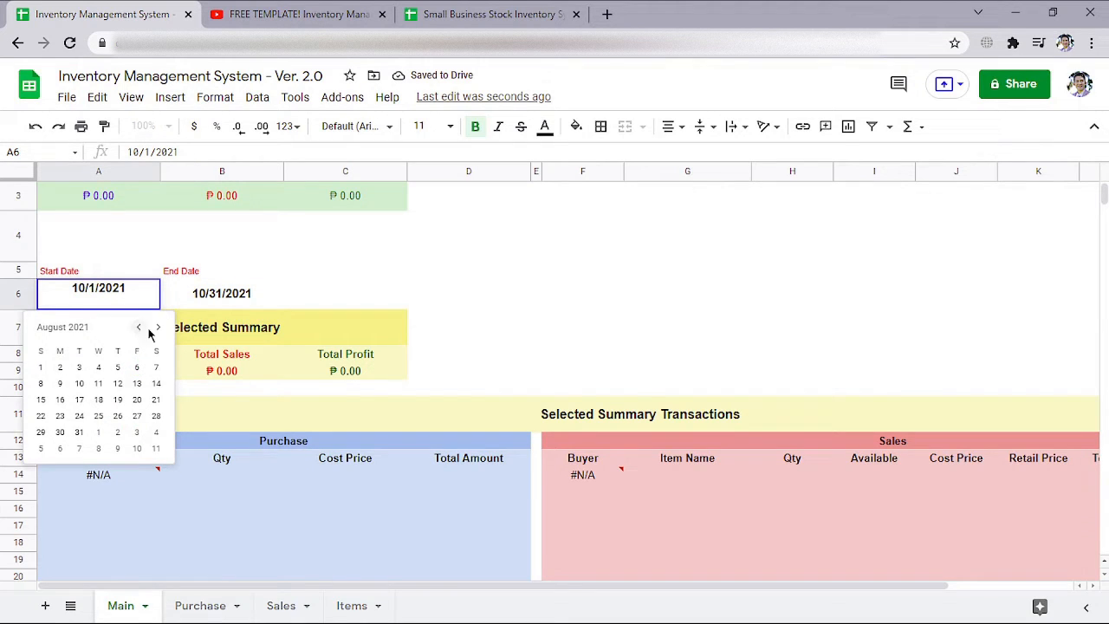
click(157, 329)
click(156, 329)
click(237, 298)
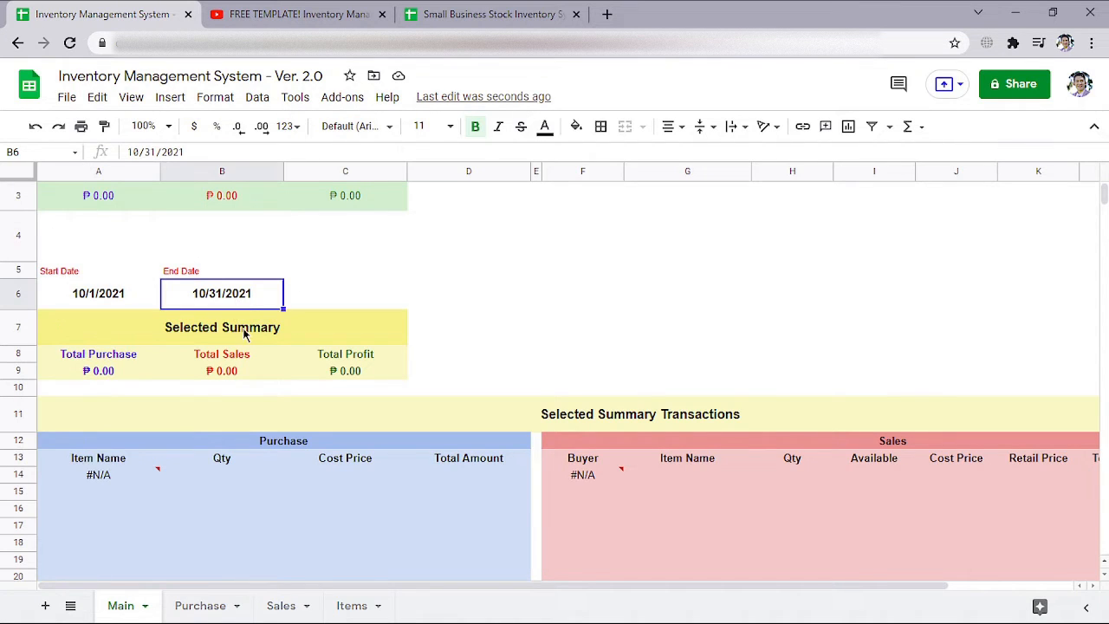
Examine the column layout of the Purchase, Sales and Items sheets, including the Items sheet's entry columns and profit columns
click(204, 606)
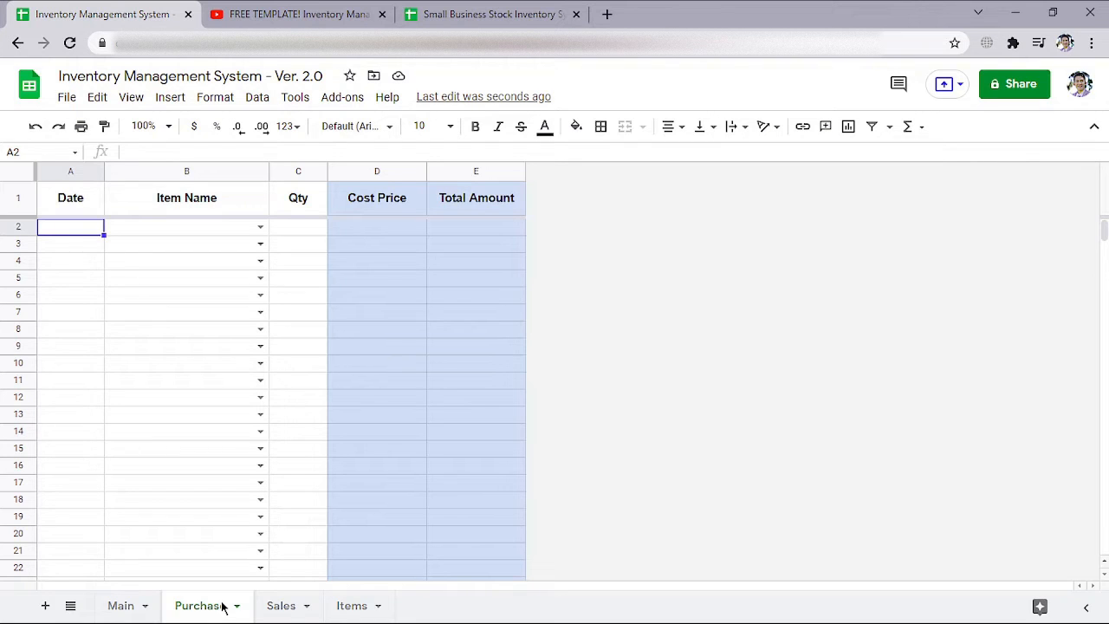
click(273, 607)
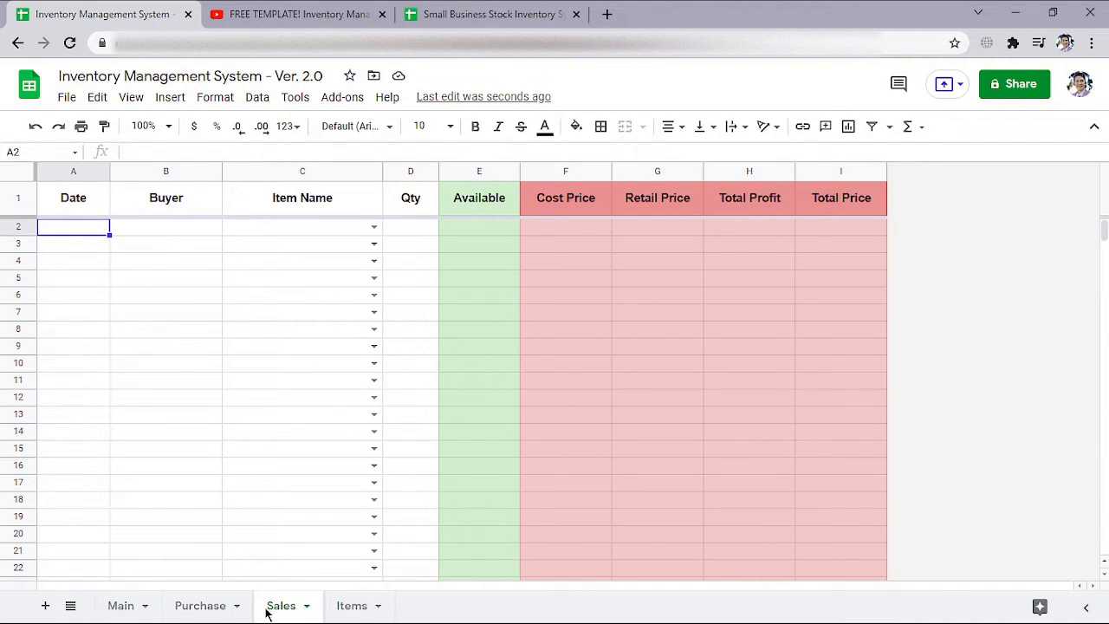
click(349, 609)
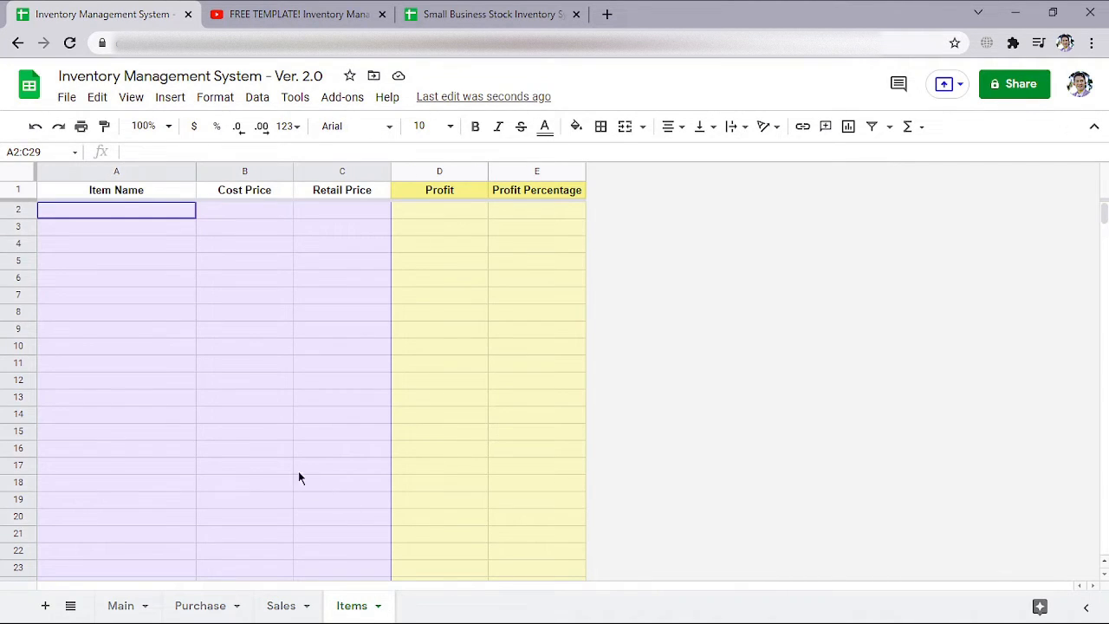
click(172, 213)
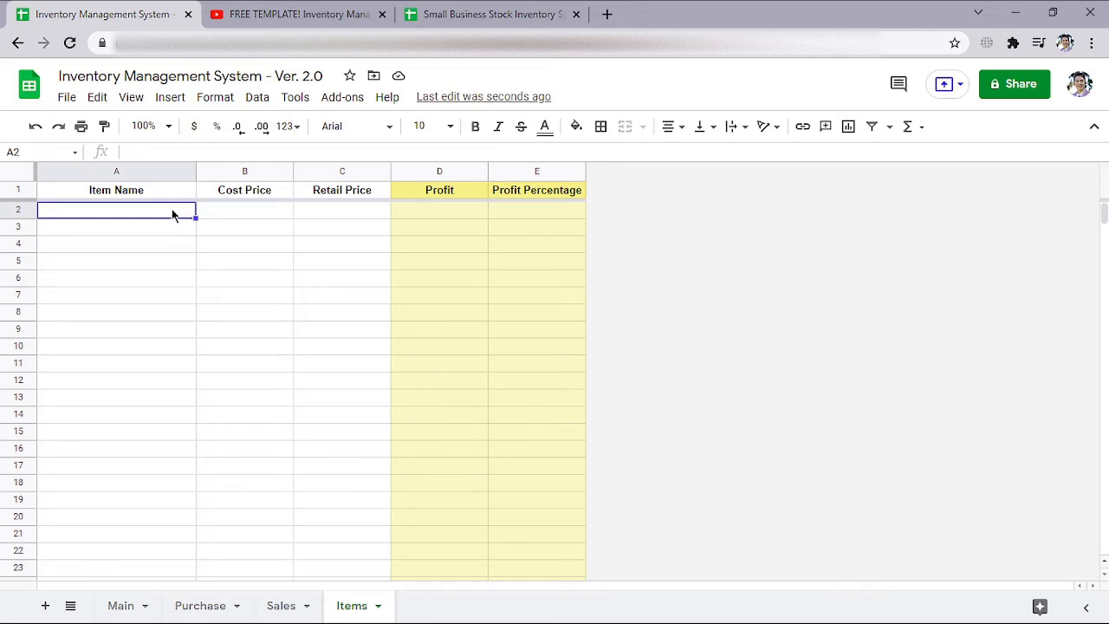
drag(136, 213, 170, 517)
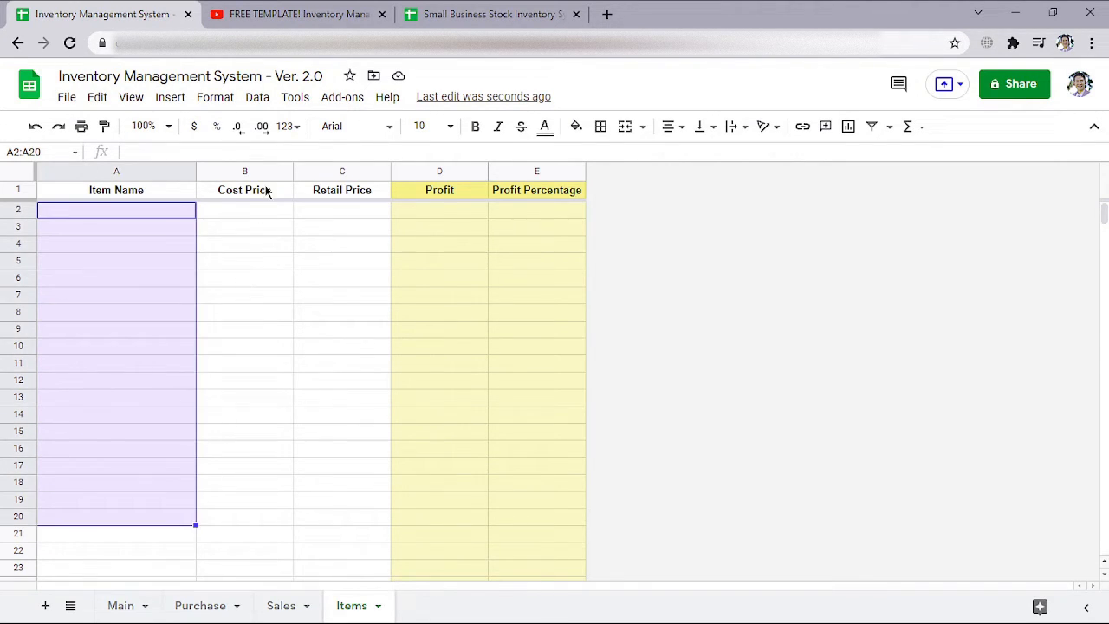
drag(260, 212, 257, 523)
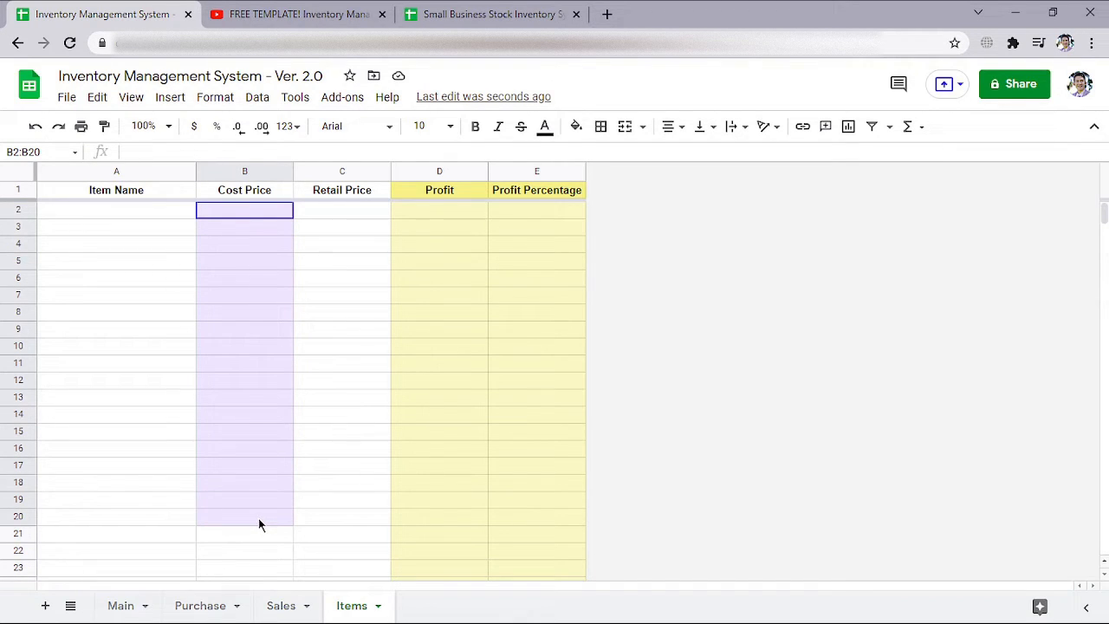
click(327, 217)
drag(327, 217, 307, 511)
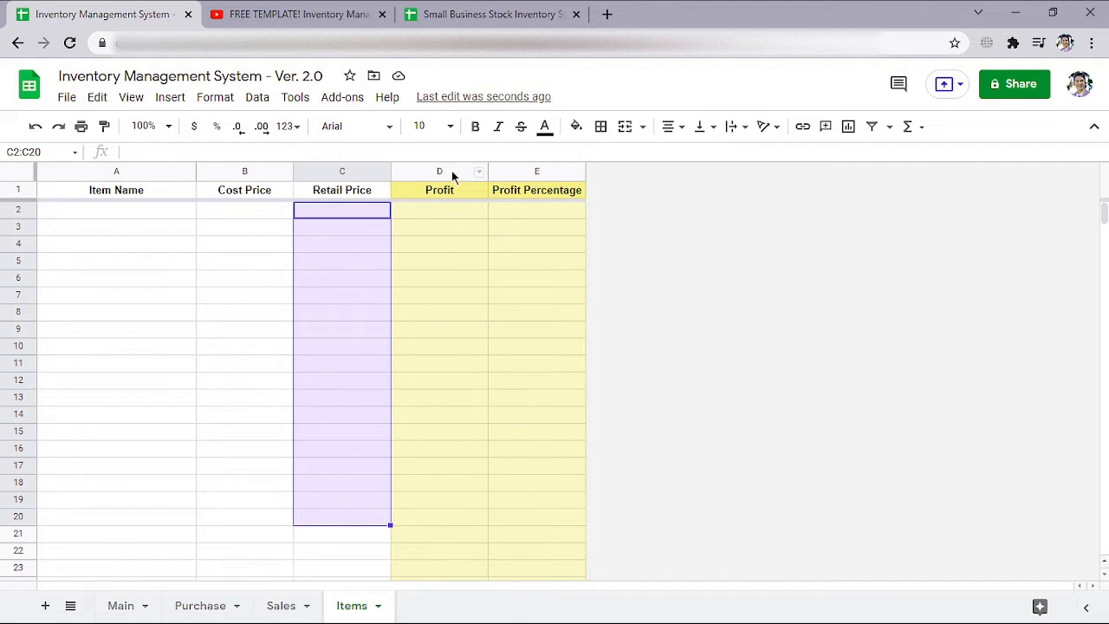
drag(452, 169, 508, 170)
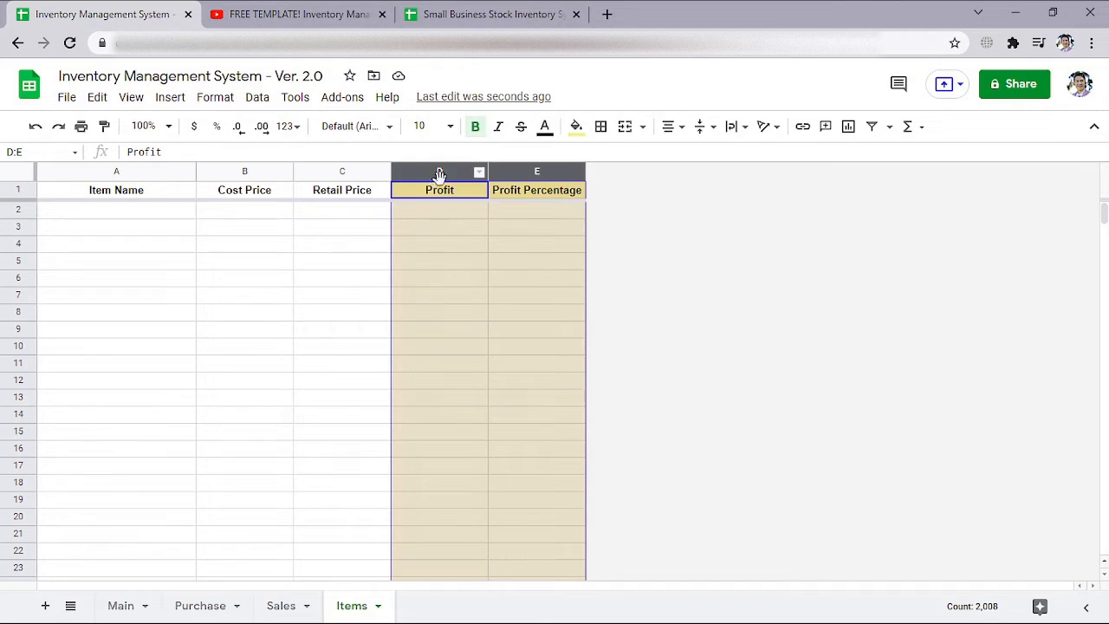
click(439, 191)
click(528, 173)
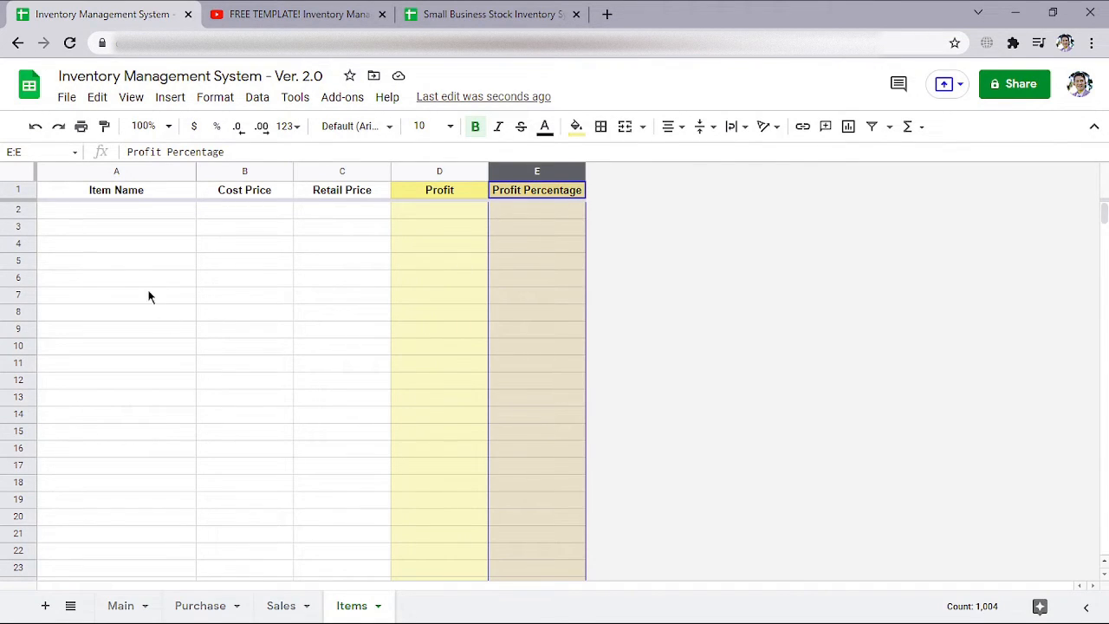
Enter "Item Name - 1 kg" as the first item in cell A2 of the Items sheet
click(149, 219)
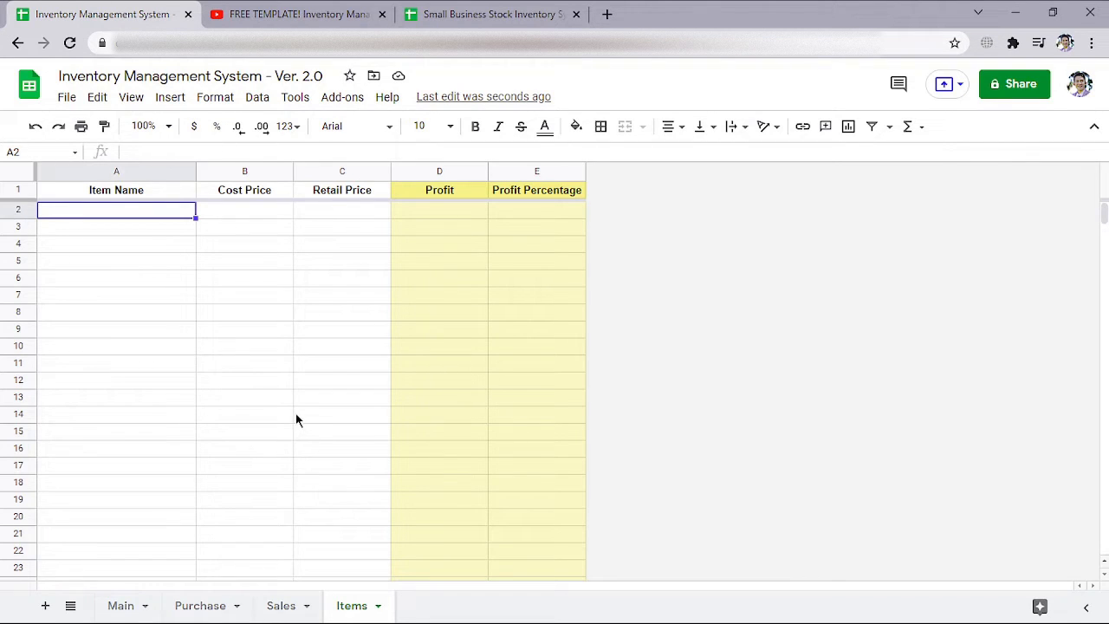
text(Item Name  -)
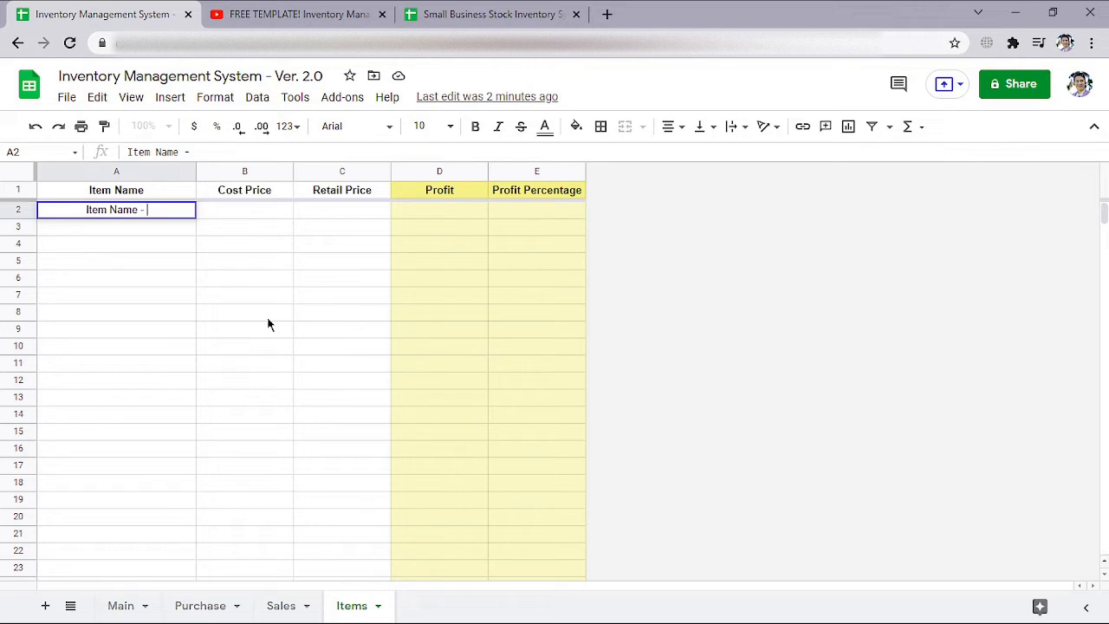
text(1 Kg)
key(BackSpace)
key(BackSpace)
text(kg)
key(Return)
Add "Item Name - 2 kg" and "Item Name - 3 kg" as the next two items in cells A3 and A4
text(Item Name )
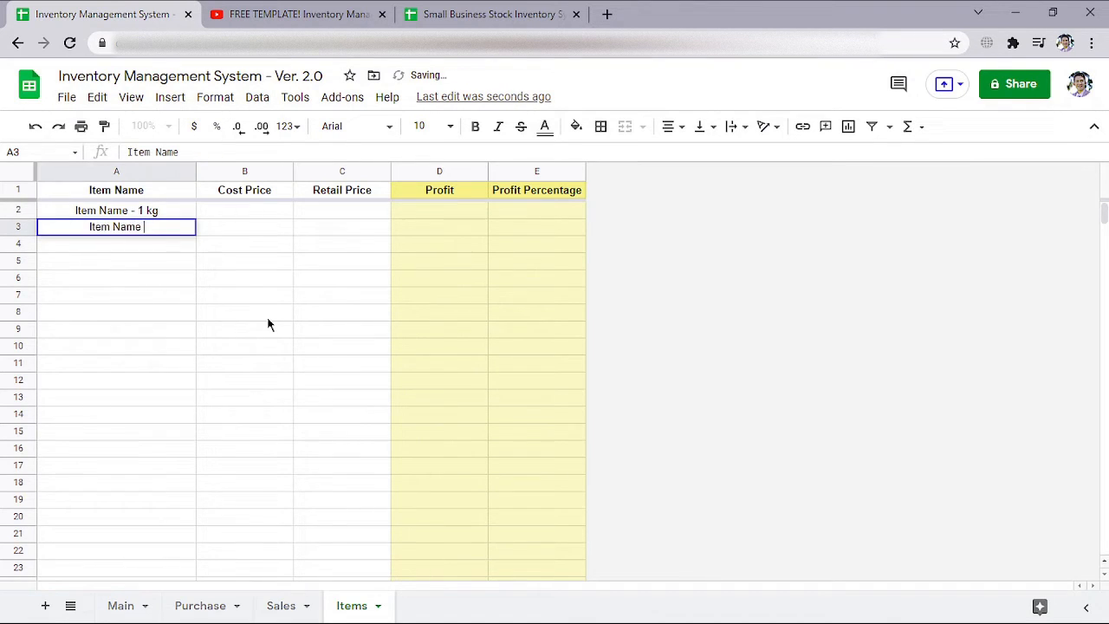
text(- 2 kg)
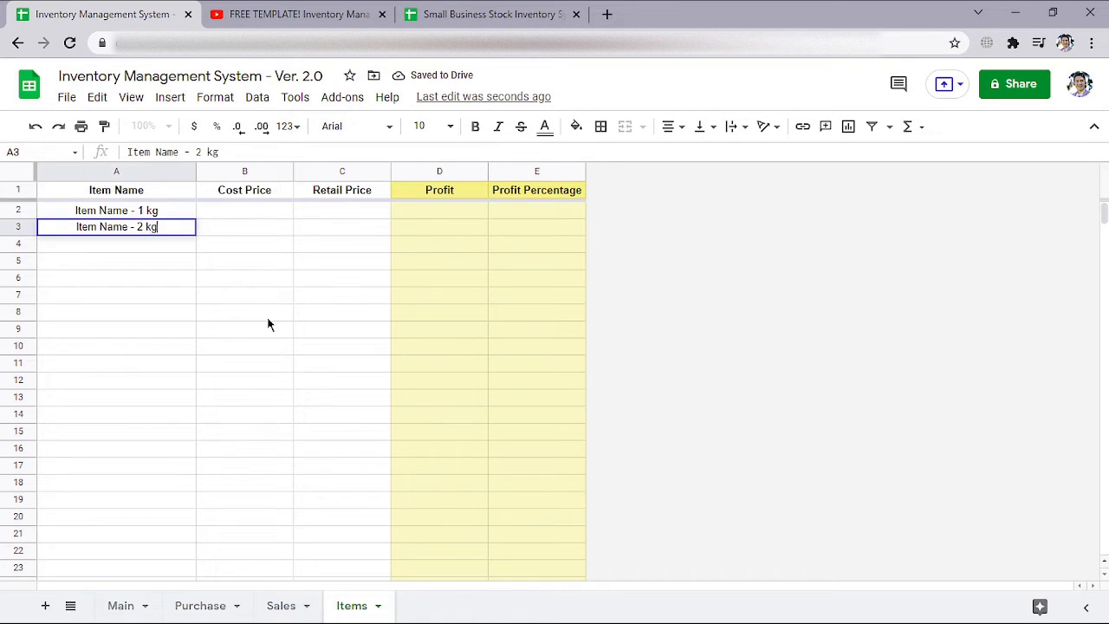
key(Return)
text(Item N)
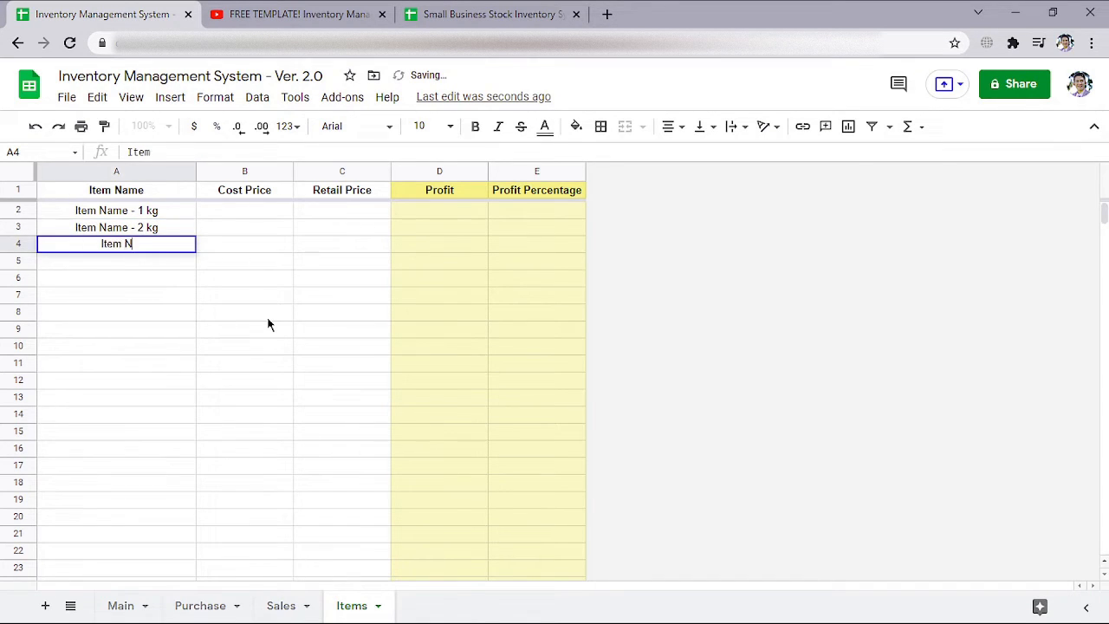
text(ame - 3 kg)
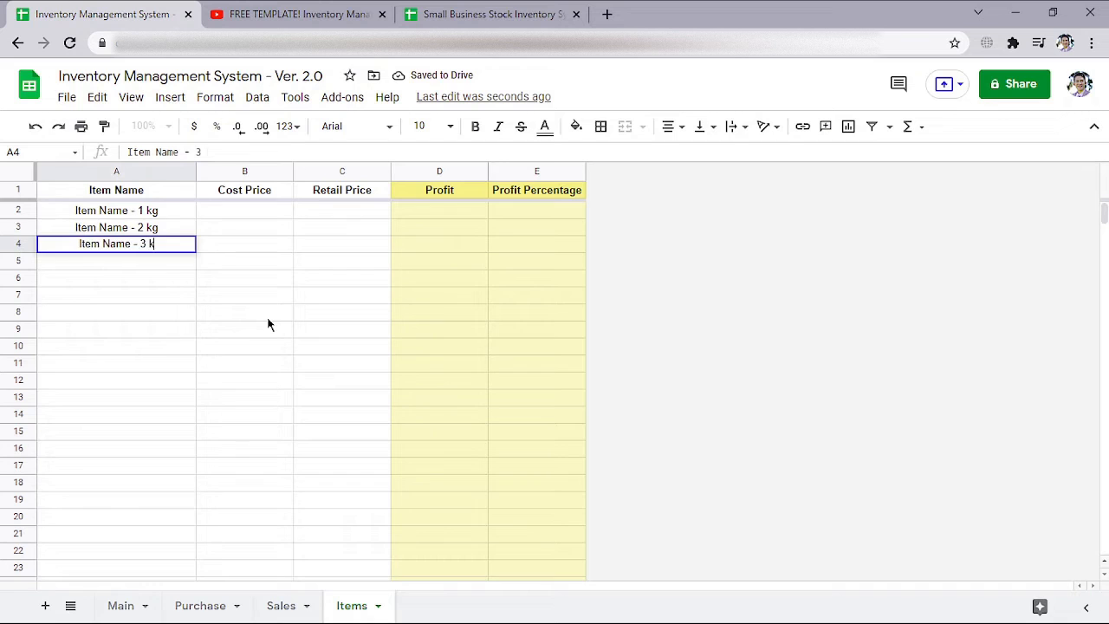
key(Tab)
Set the 1 kg item's cost price to 100 and its retail price to 130 in row 2
key(Up)
key(Up)
text(100)
key(Return)
key(Up)
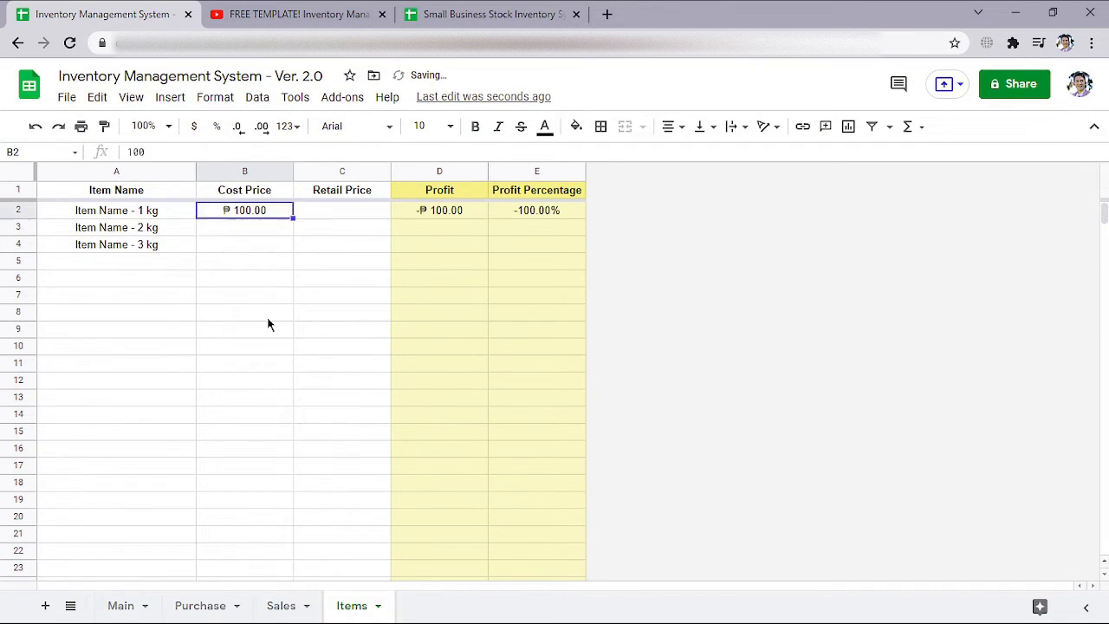
key(Right)
text(130)
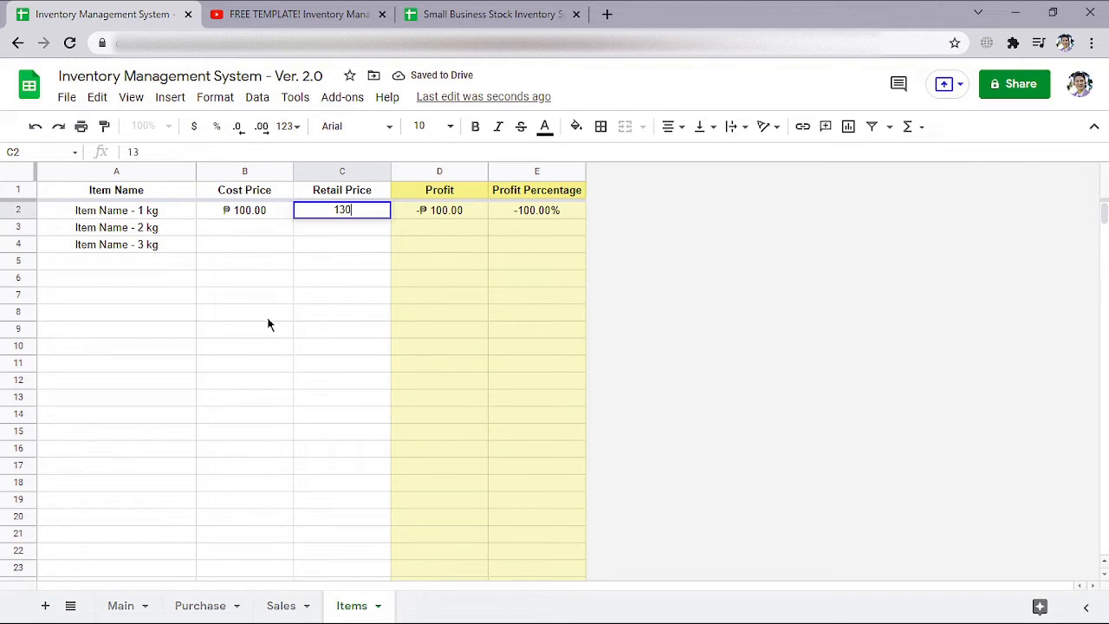
key(Return)
Set the 2 kg item's cost price to 150 and its retail price to 180 in row 3
key(Left)
text(150)
key(Tab)
text(180)
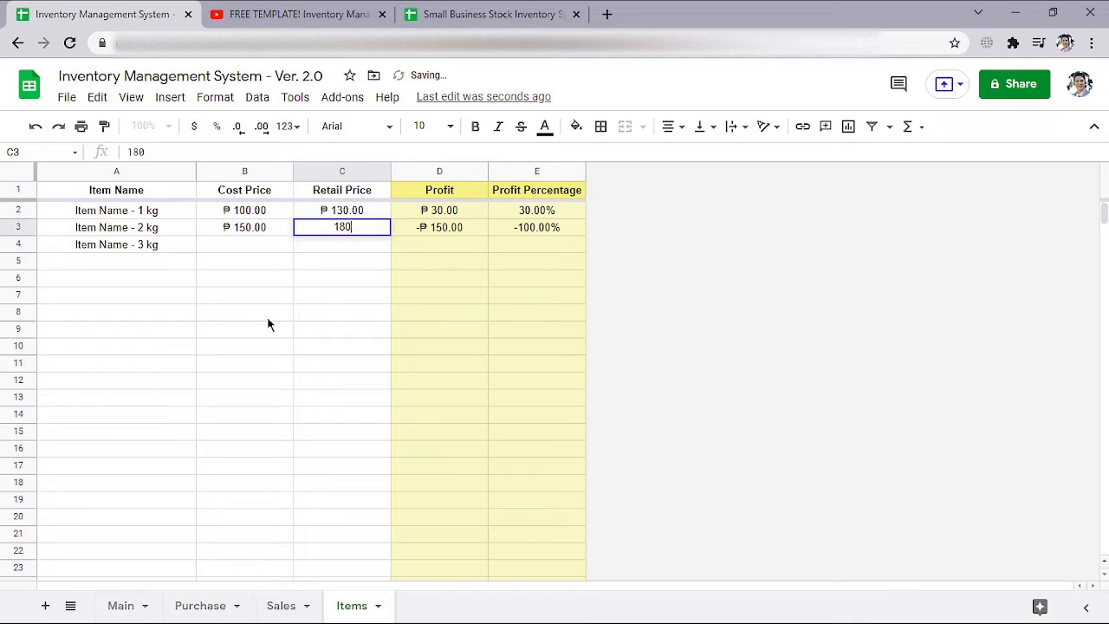
key(Return)
Set the 3 kg item's cost price to 200 and its retail price to 230 in row 4
text(200)
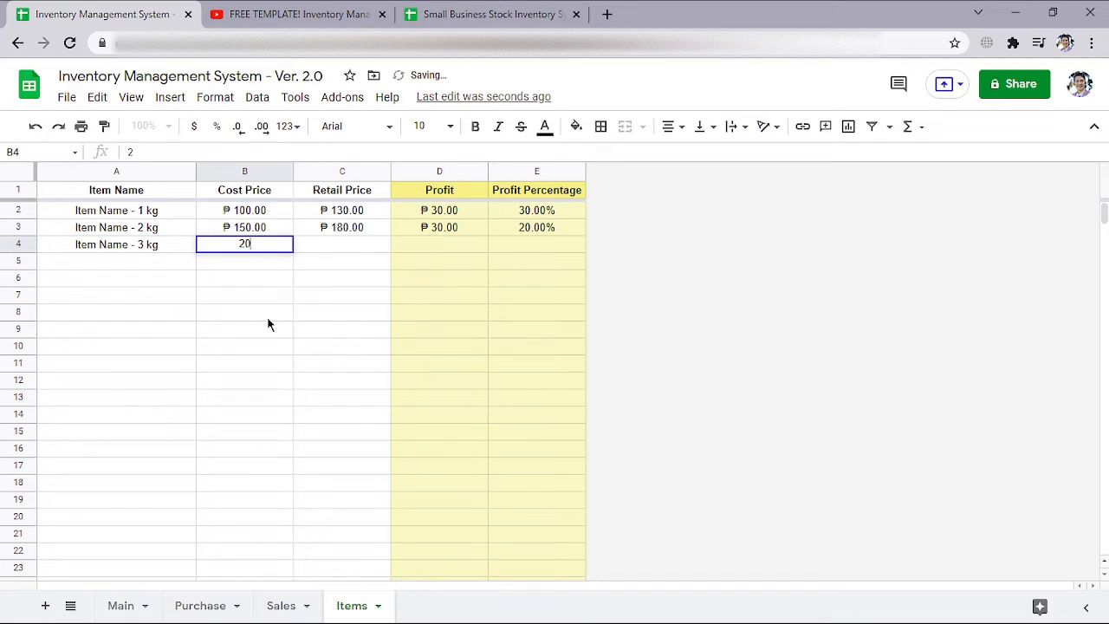
key(Tab)
text(2)
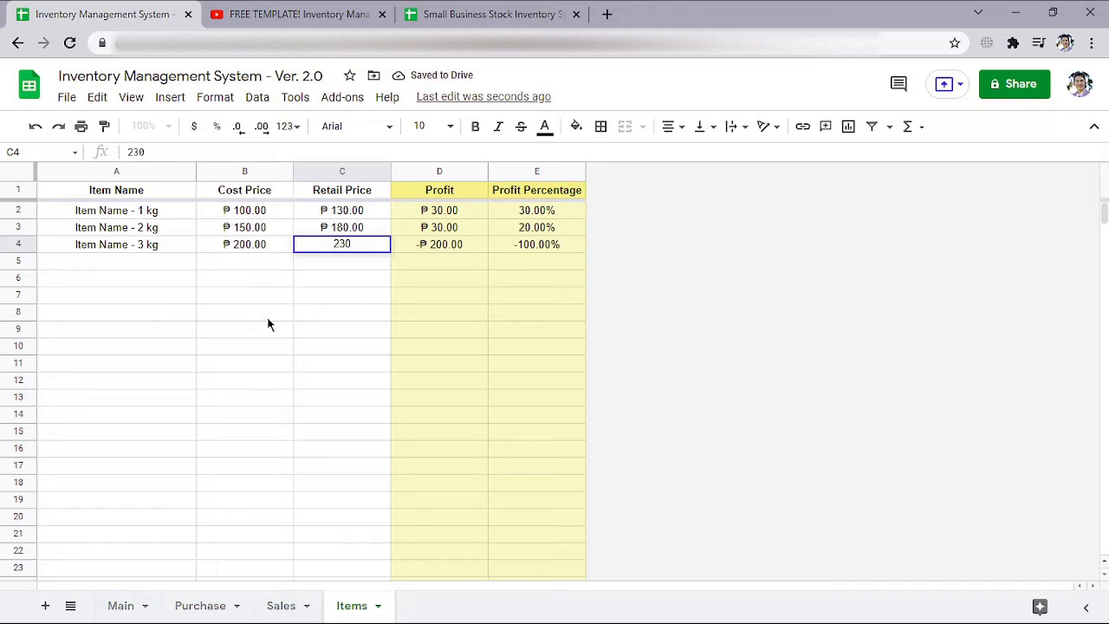
key(Return)
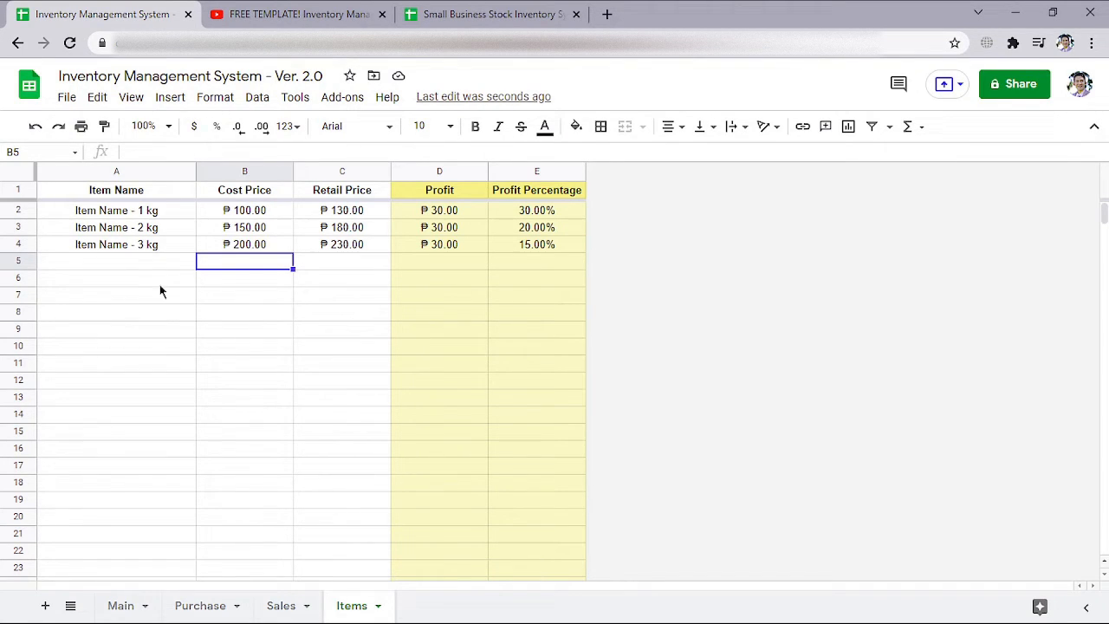
Copy the item name "Item Name - 1 kg" from cell A2 into the empty cell A5
drag(154, 218, 156, 247)
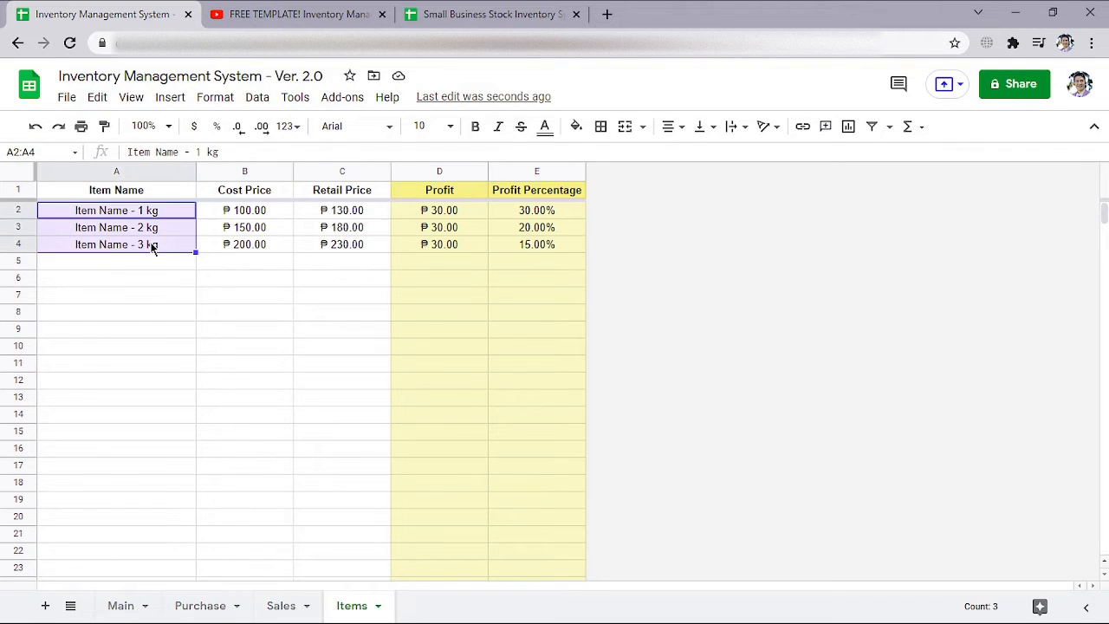
click(153, 247)
click(148, 215)
key(ctrl+c)
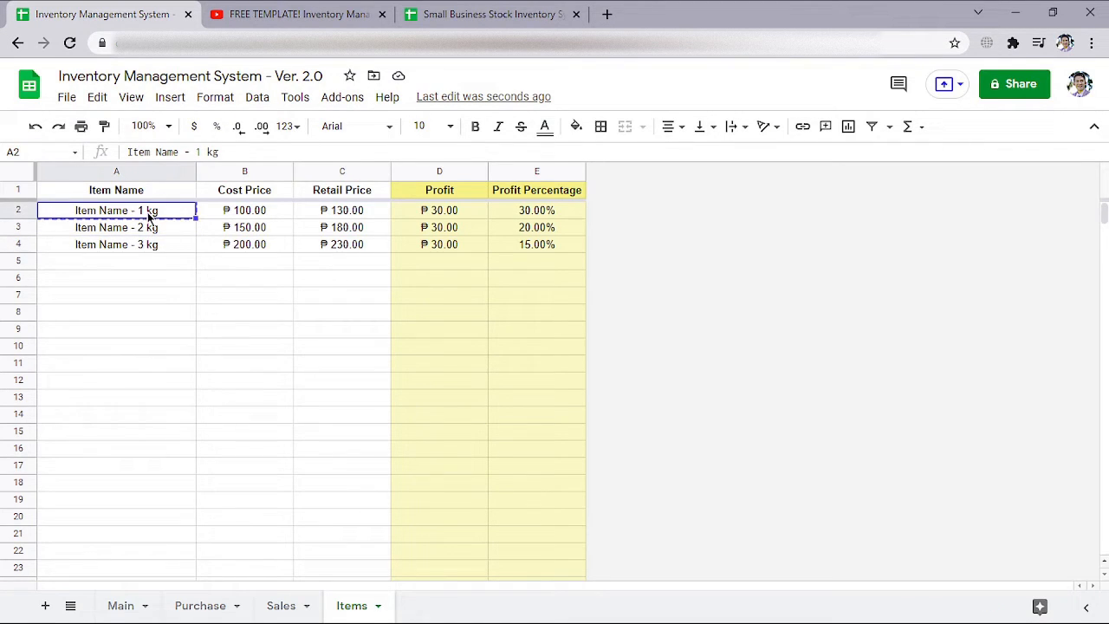
click(153, 264)
key(ctrl+v)
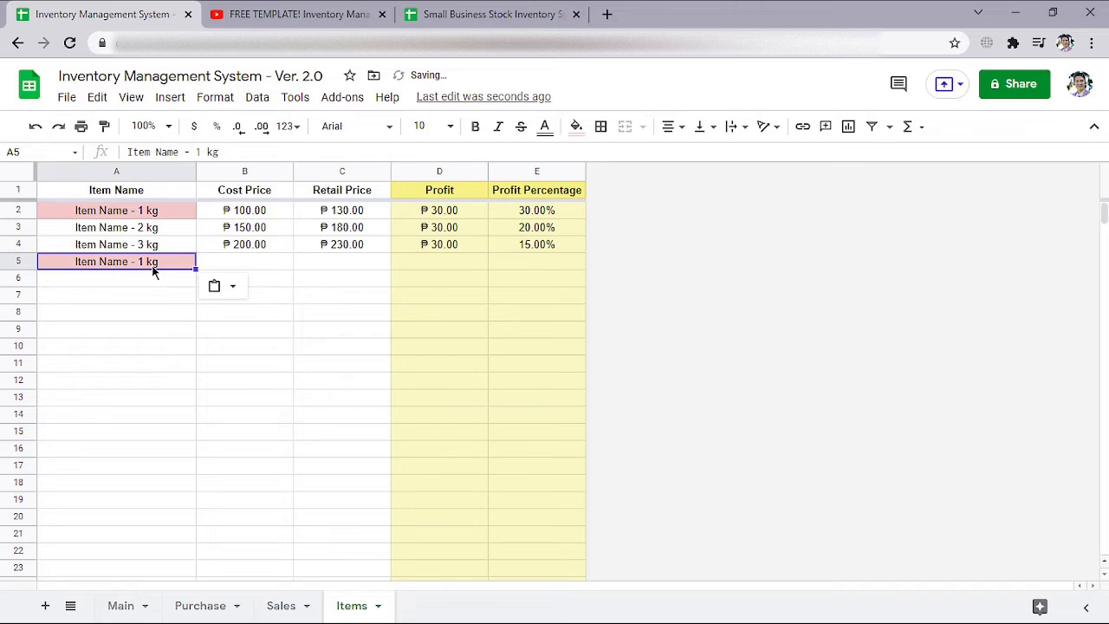
Append "(Price Hike)" to the item name in cell A5 so it reads "Item Name - 1 kg (Price Hike)"
double_click(152, 265)
text(-)
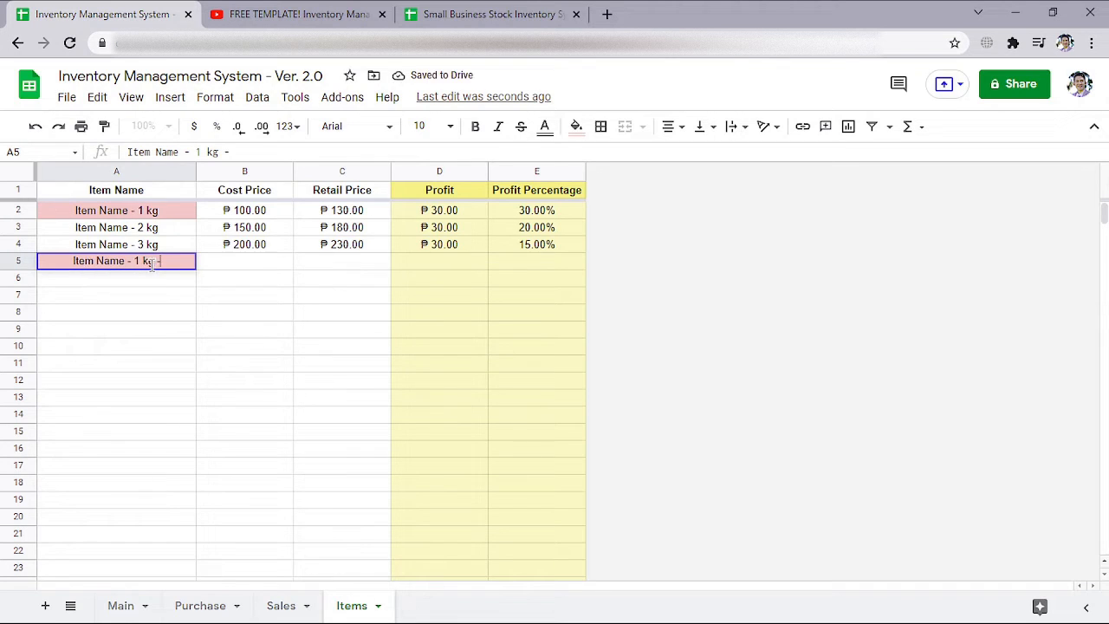
key(BackSpace)
text((Pri)
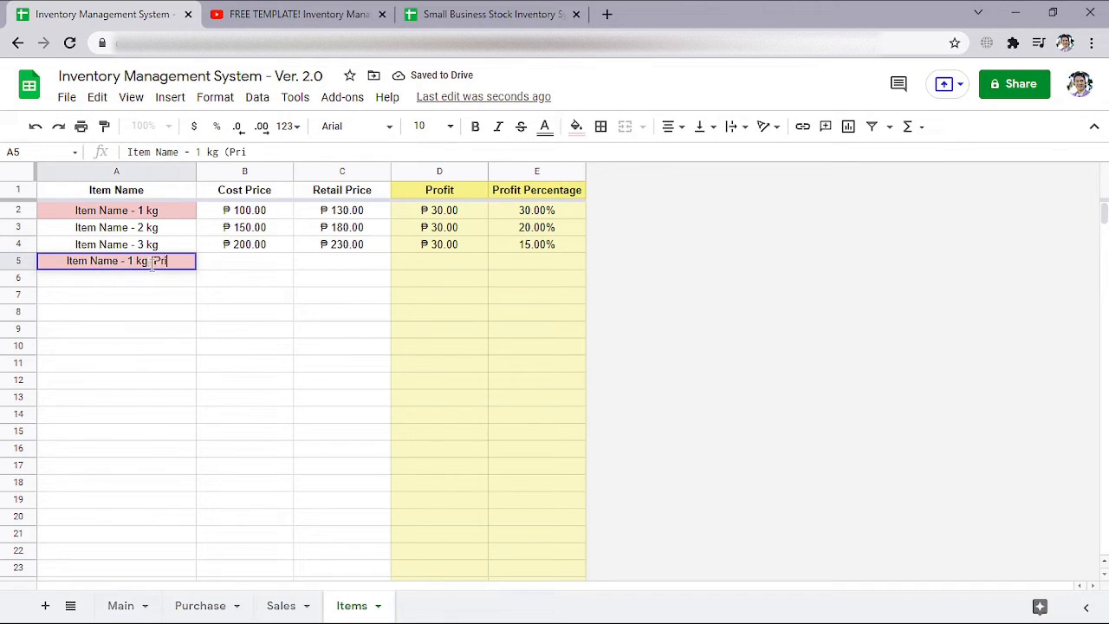
text(ce Hike))
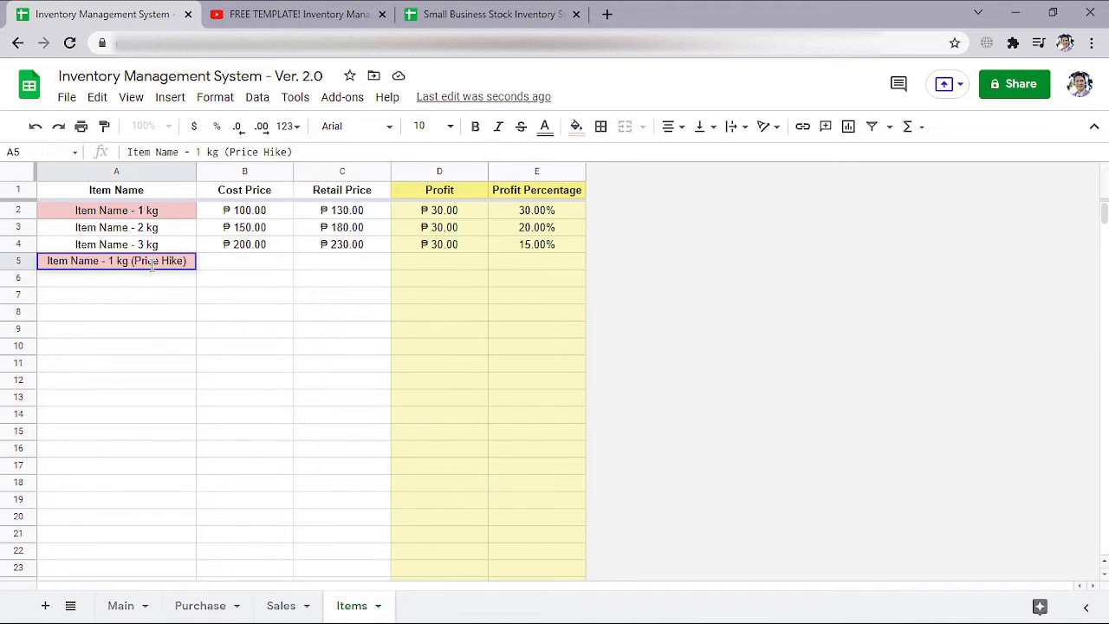
key(Return)
Set the "Item Name - 1 kg (Price Hike)" cost price to 120 and its retail price to 150 in row 5
key(Up)
key(Right)
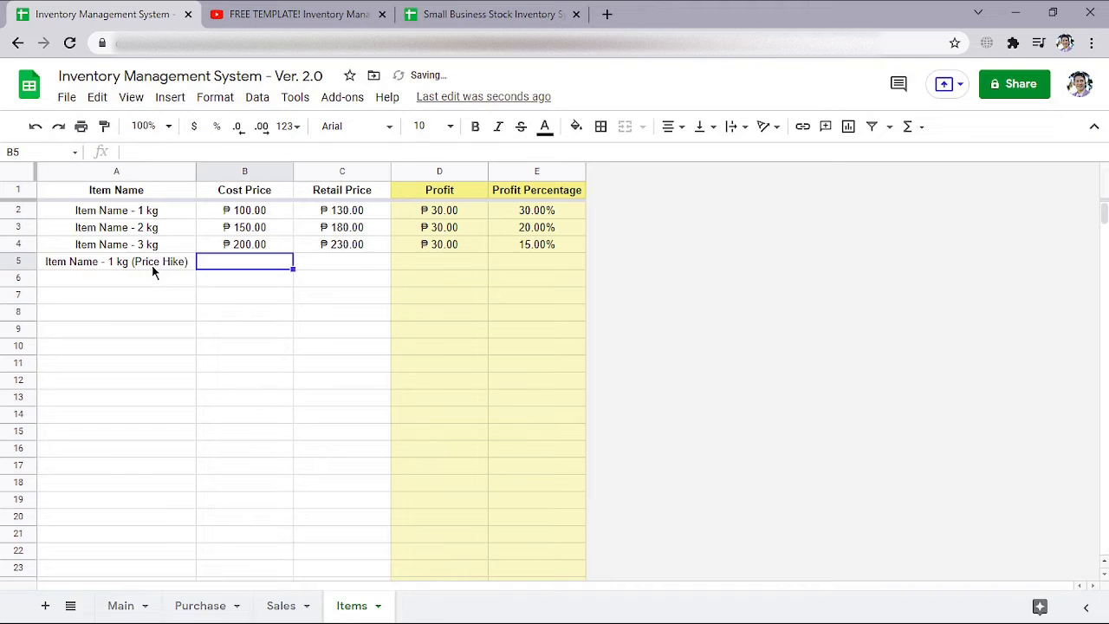
text(120)
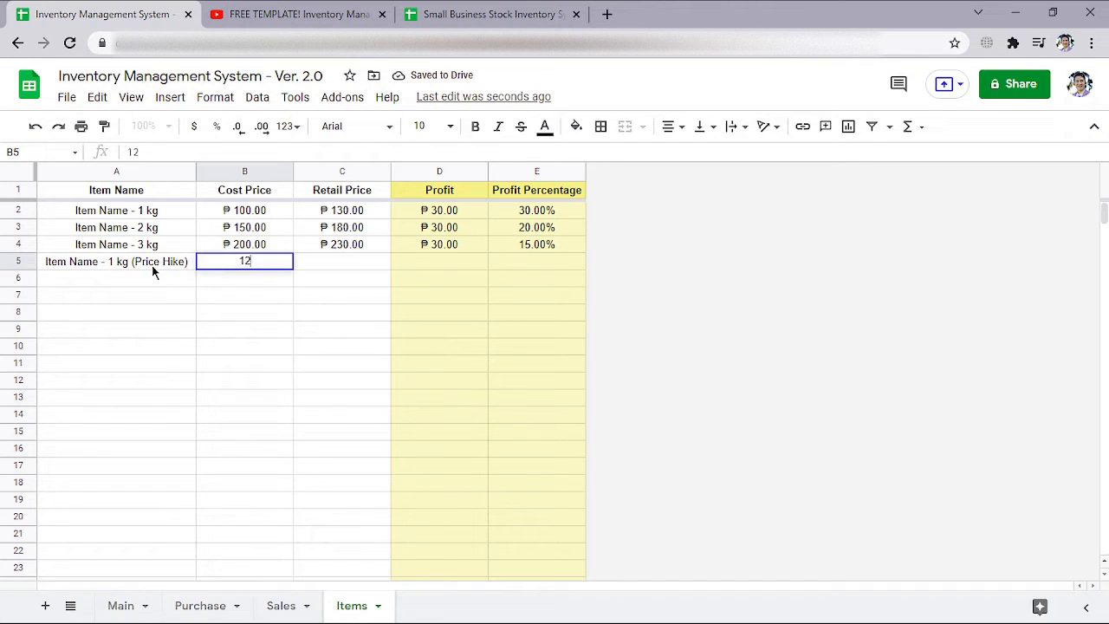
key(Tab)
text(150)
key(Return)
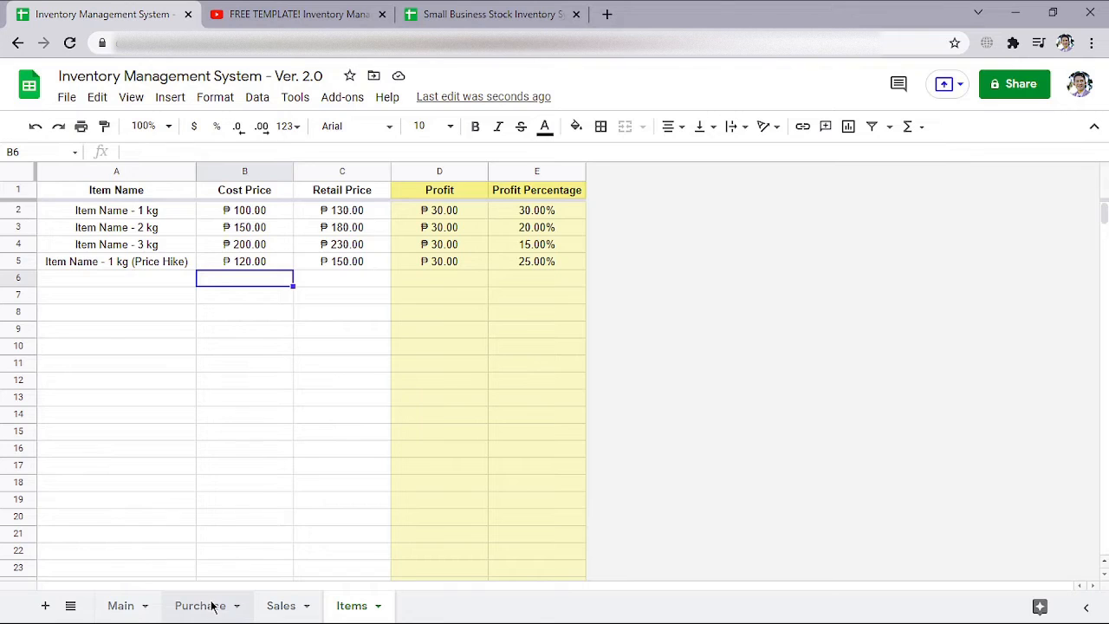
On the Purchase sheet, enter the current date 10/21/2021 in A2 and choose the 1 kg, 2 kg and 3 kg items in B2 to B4
click(214, 605)
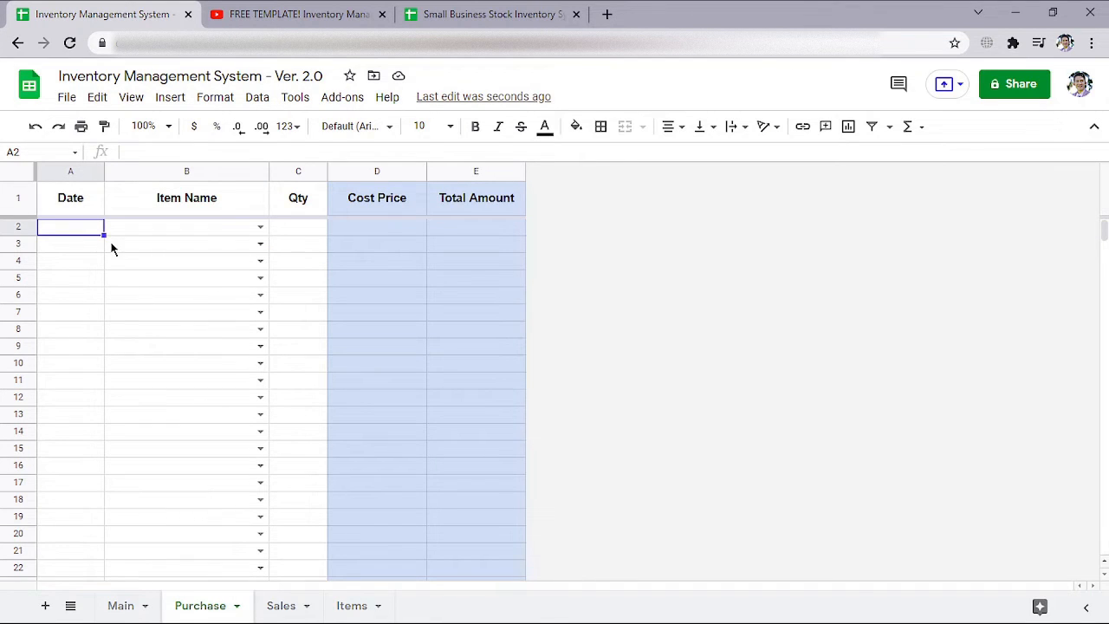
key(ctrl+semicolon)
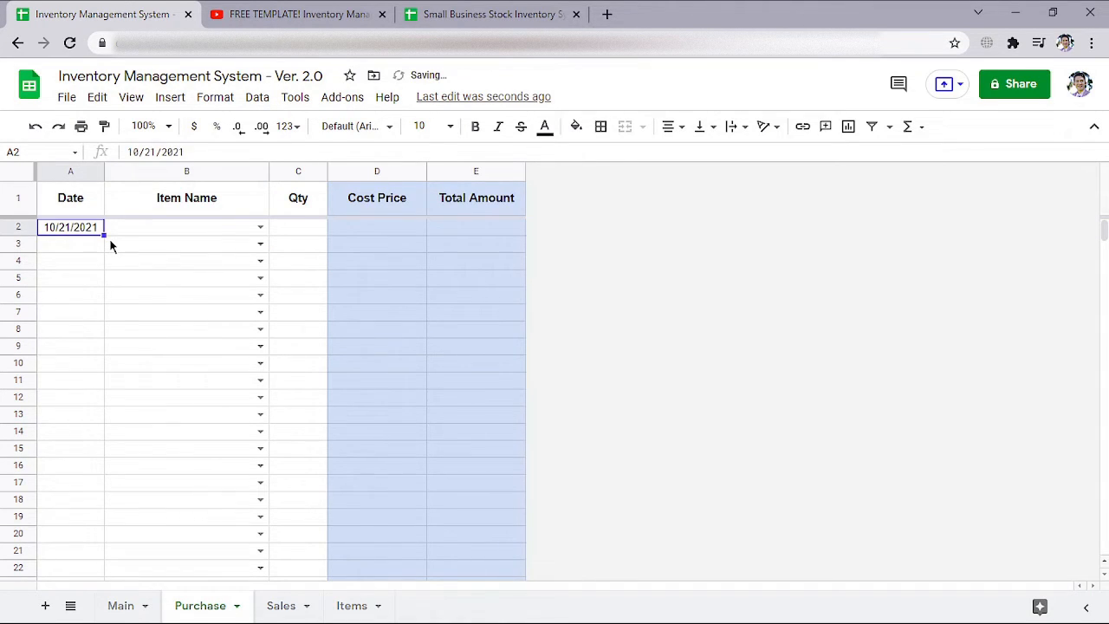
click(260, 227)
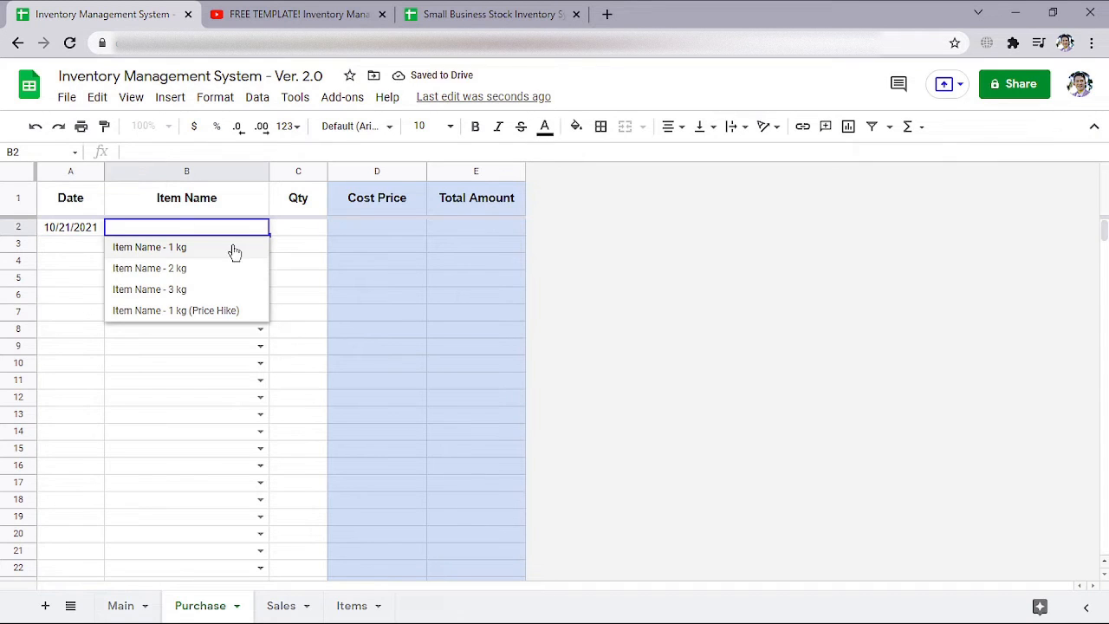
click(233, 248)
click(260, 243)
click(217, 285)
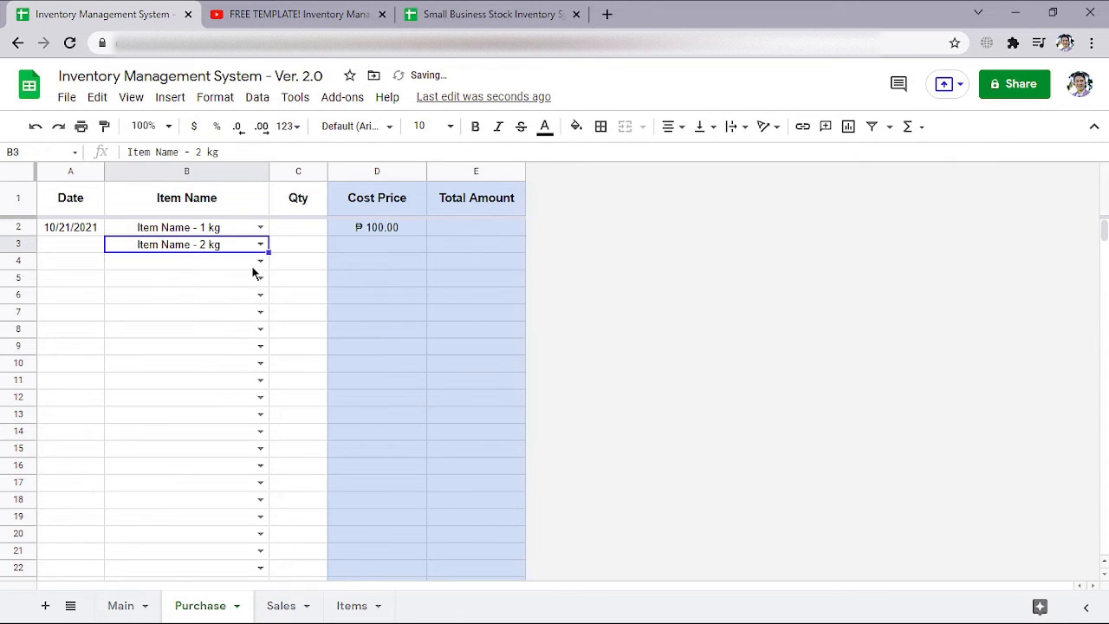
click(258, 261)
click(233, 324)
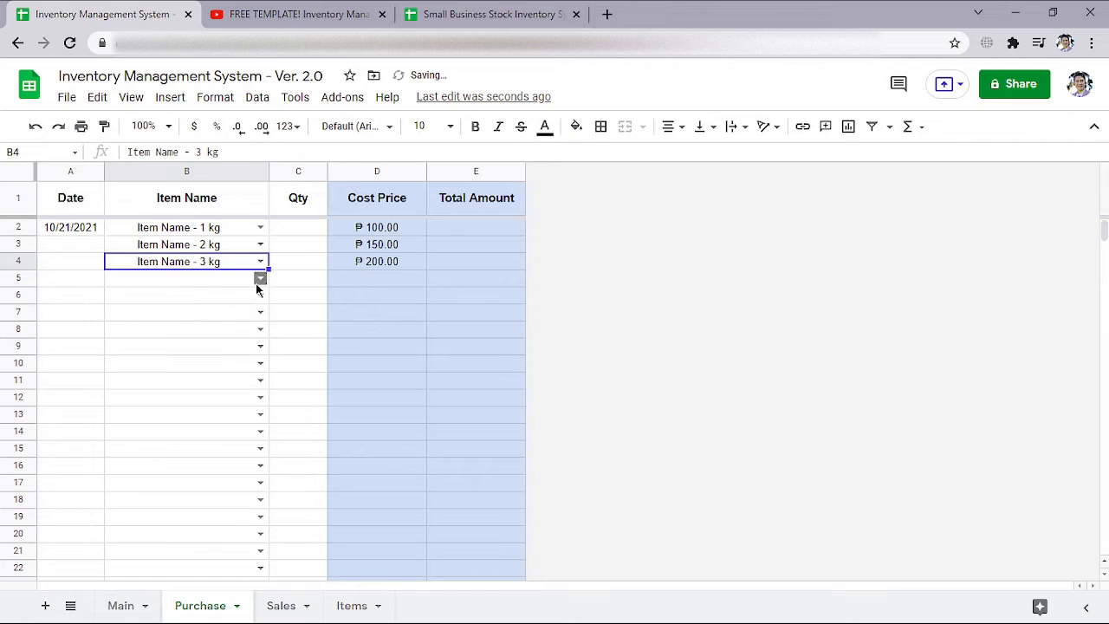
Set the purchase quantity to 10 for each of the three items in C2 to C4
click(315, 233)
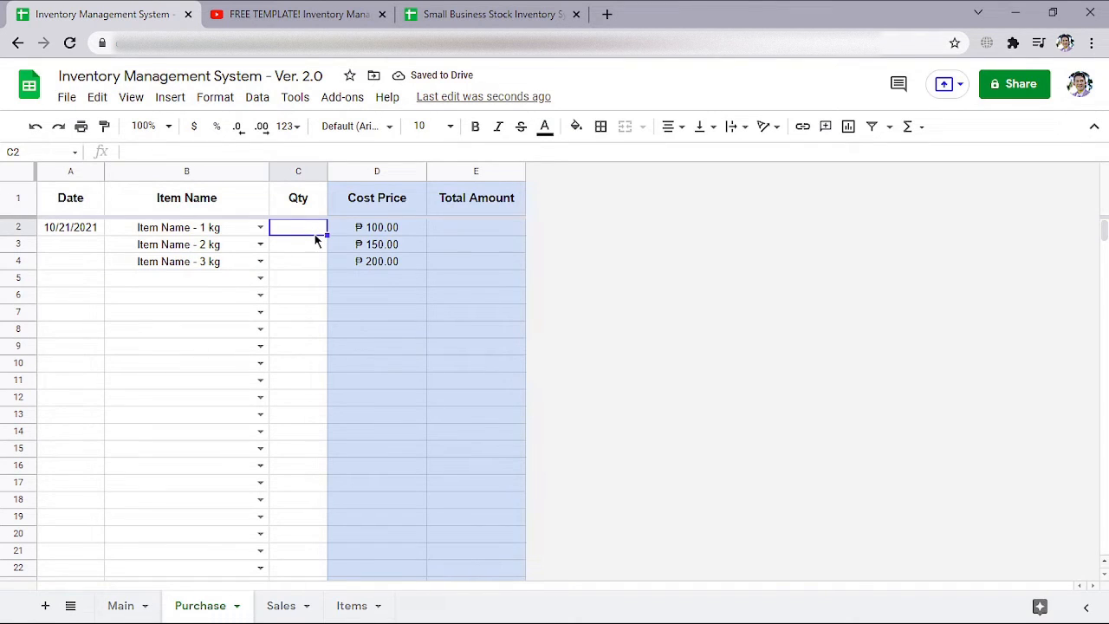
text(10)
key(Return)
text(10)
key(Return)
text(10)
key(Return)
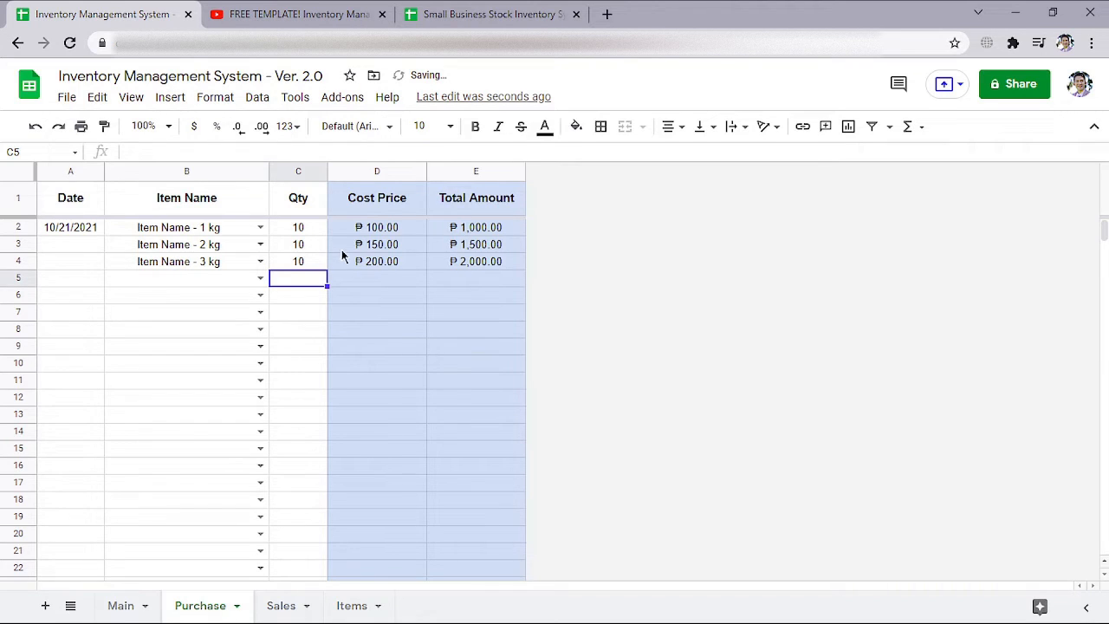
drag(369, 232, 389, 258)
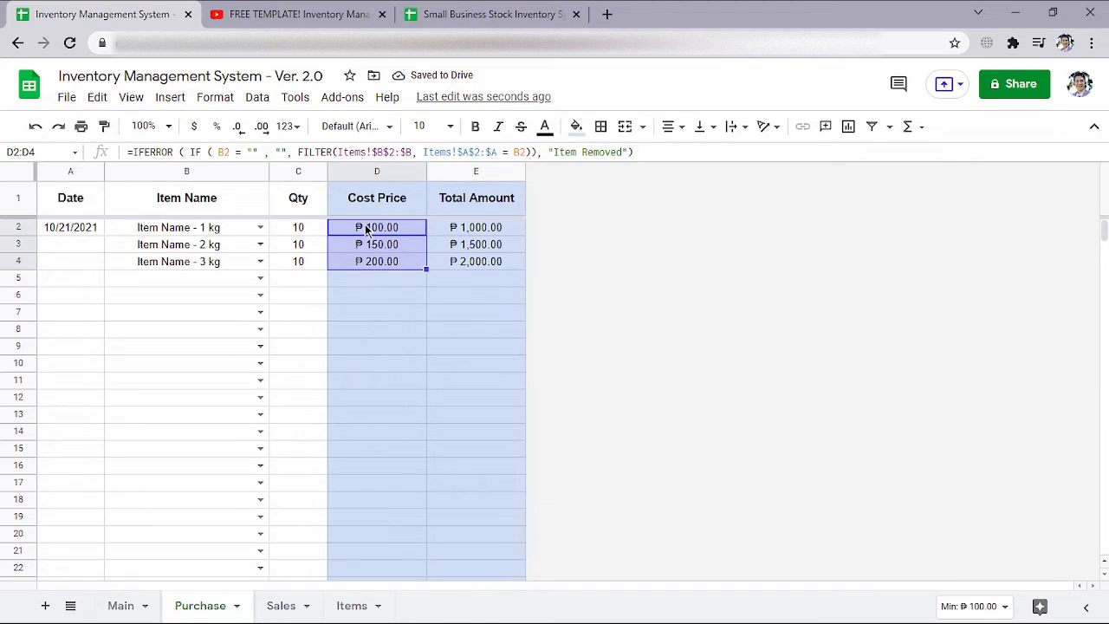
click(312, 229)
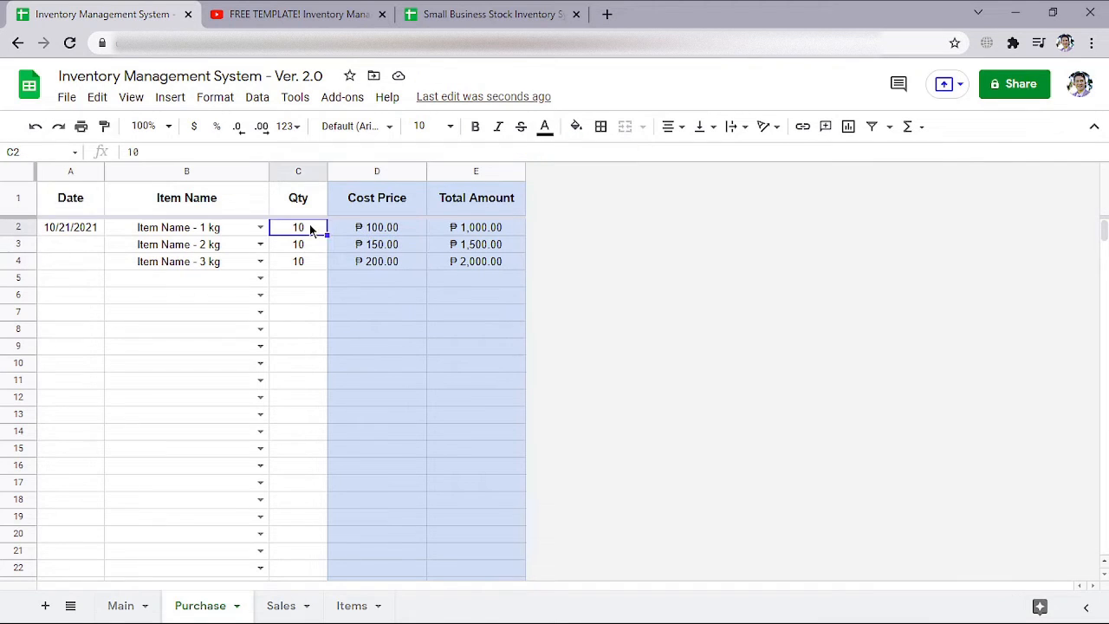
click(470, 232)
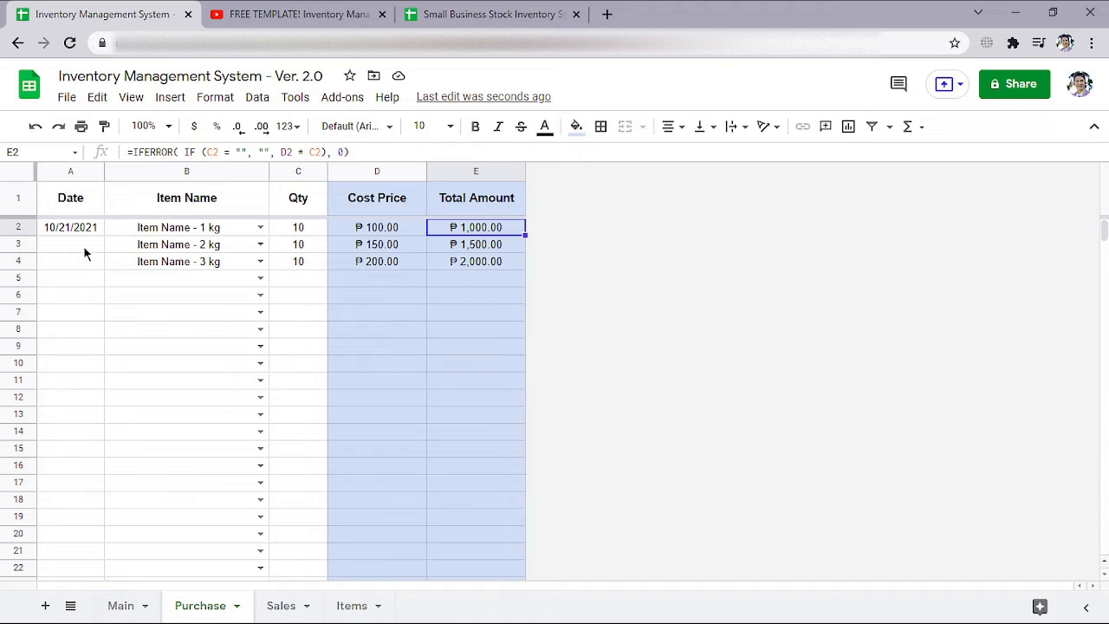
Fill the purchase date from A2 down through A4
drag(77, 228, 83, 263)
key(ctrl+d)
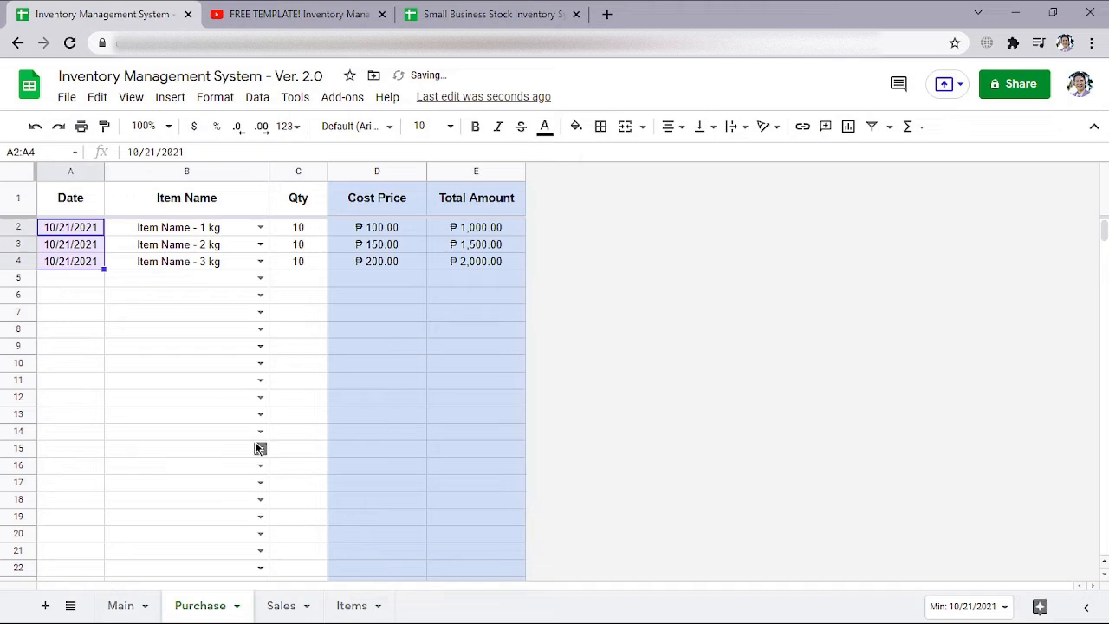
On the Sales sheet, enter the current date 10/21/2021 in A2 and the buyer's name in B2
click(285, 603)
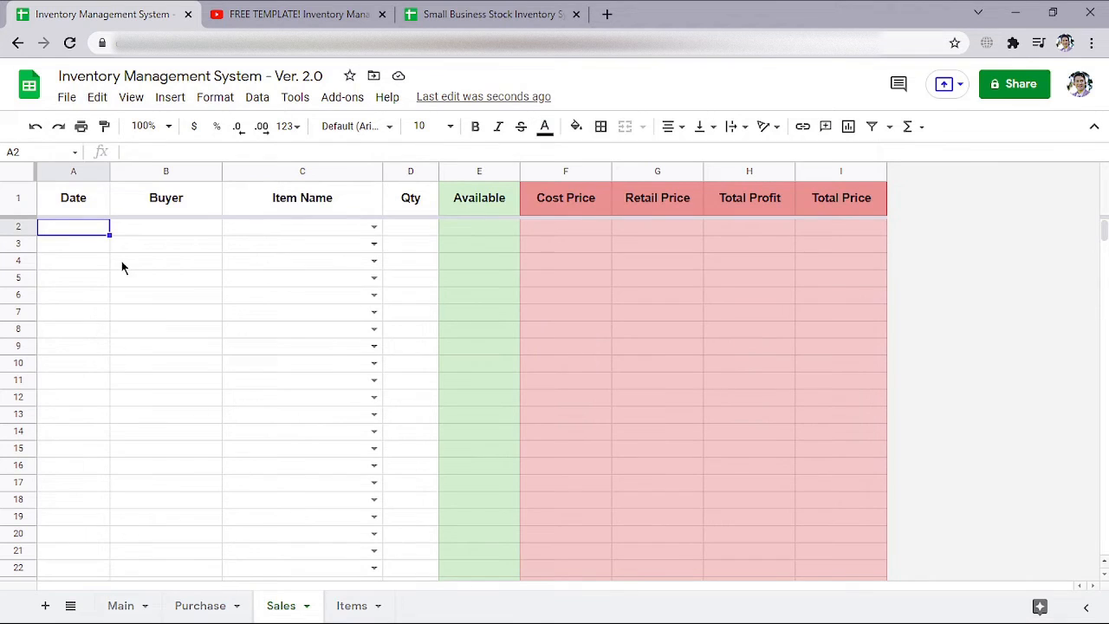
key(ctrl+semicolon)
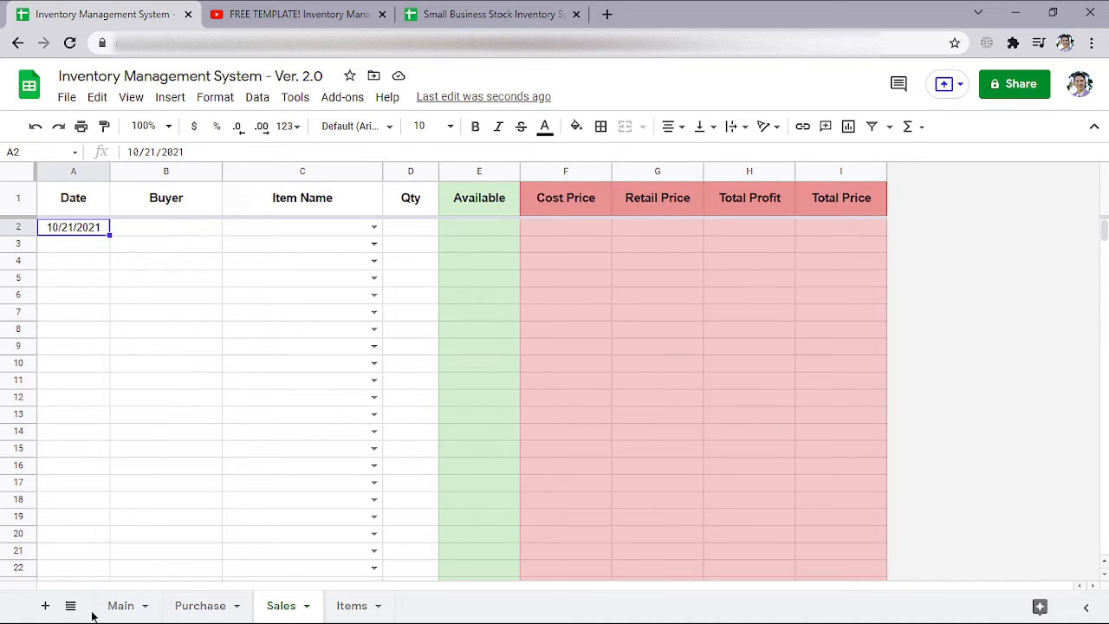
click(165, 230)
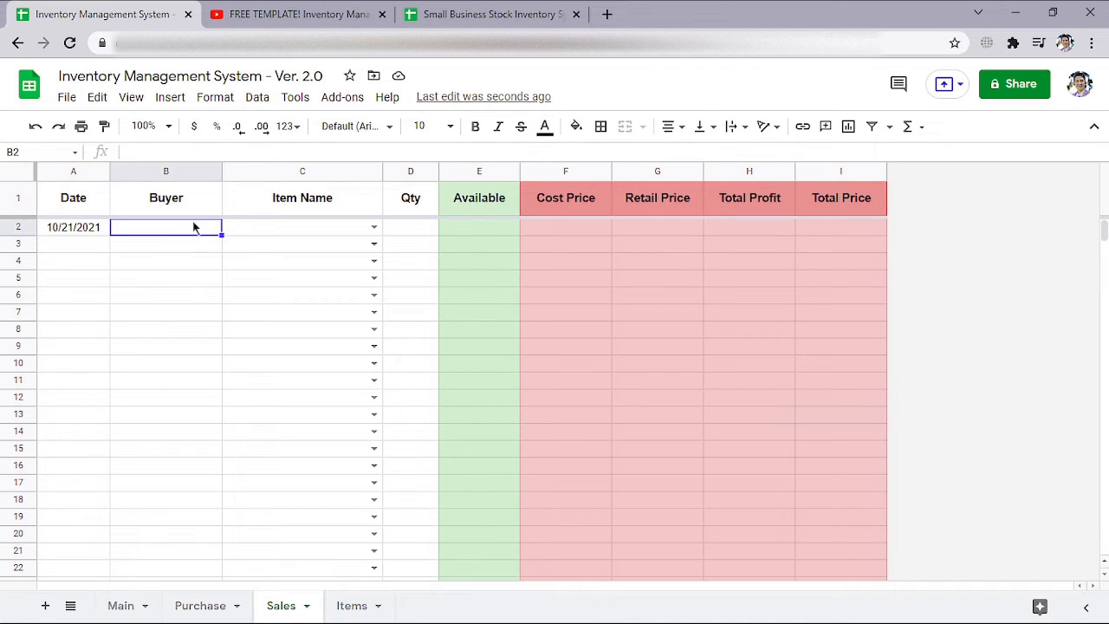
text(John)
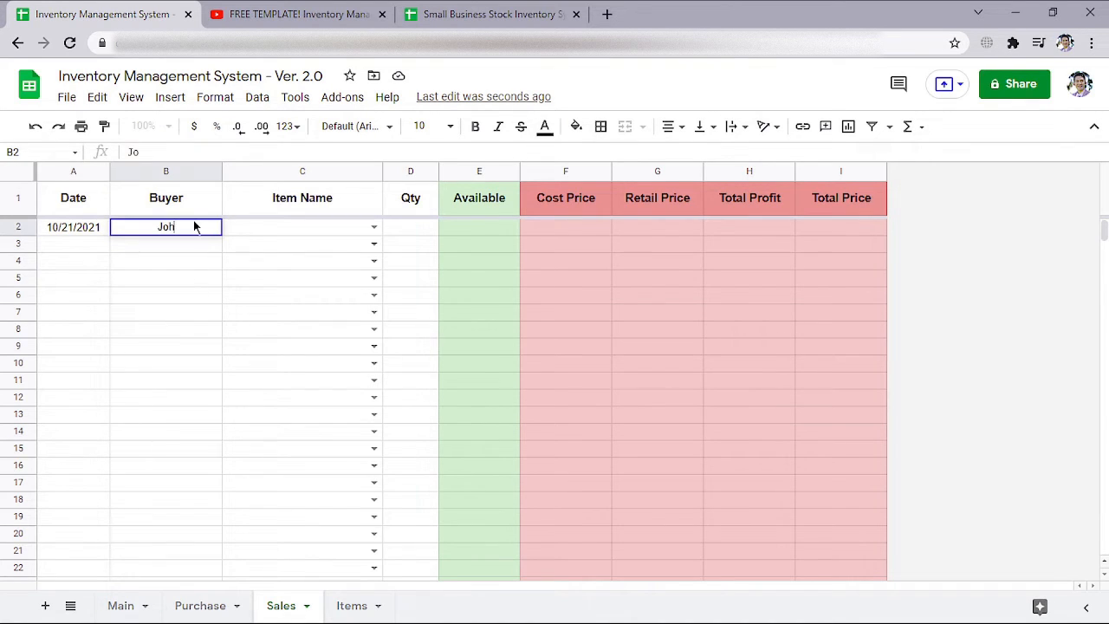
key(Tab)
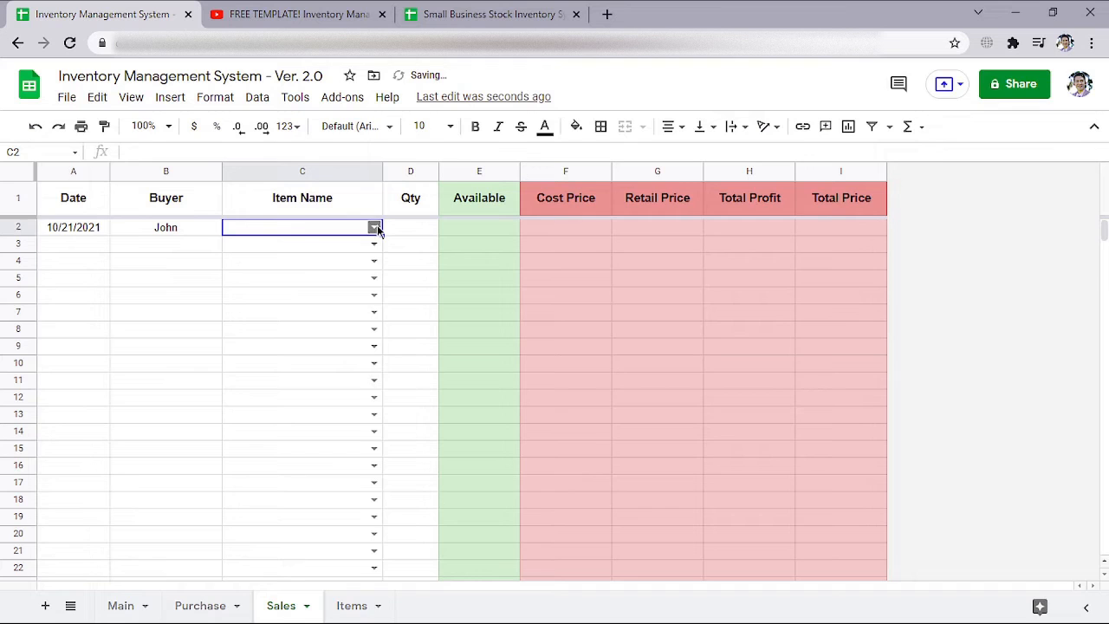
Choose "Item Name - 1 kg" as the sold item in row 2 and set its quantity to 10
click(374, 227)
click(335, 251)
click(413, 229)
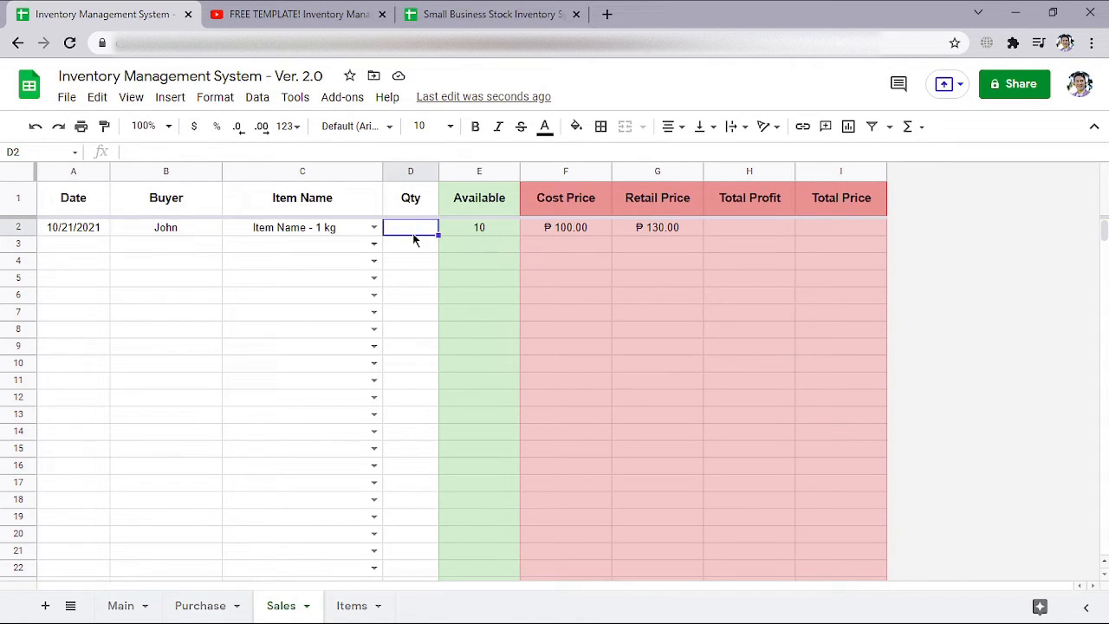
text(10)
key(Return)
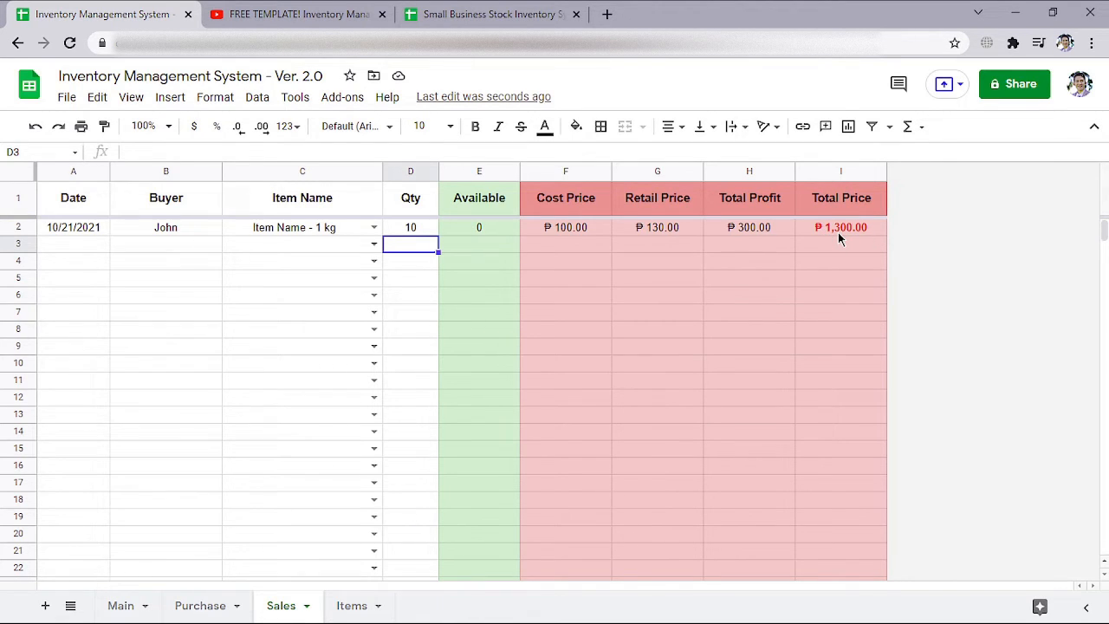
Test the Available column with a sale quantity of 11 in D2 and restore the quantity to 10
click(413, 229)
text(11)
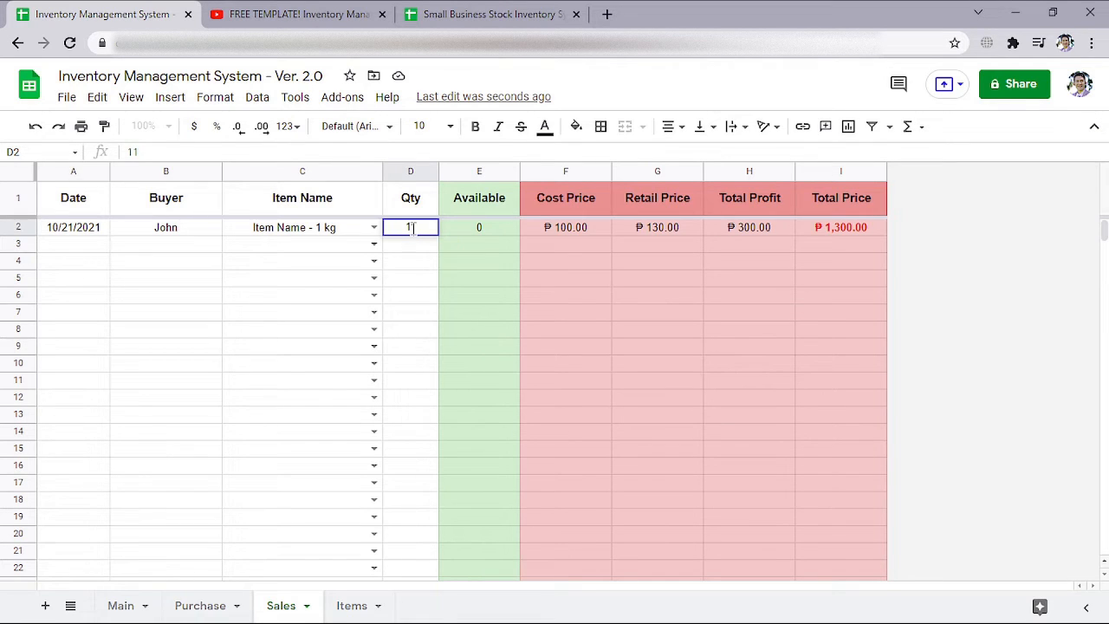
key(Return)
click(490, 227)
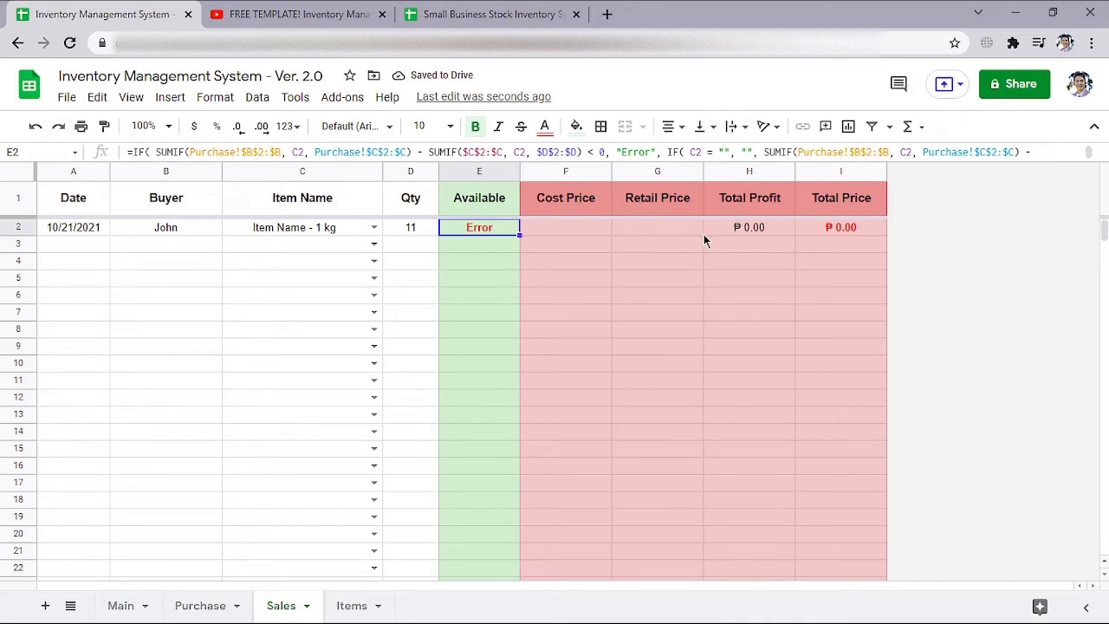
click(421, 228)
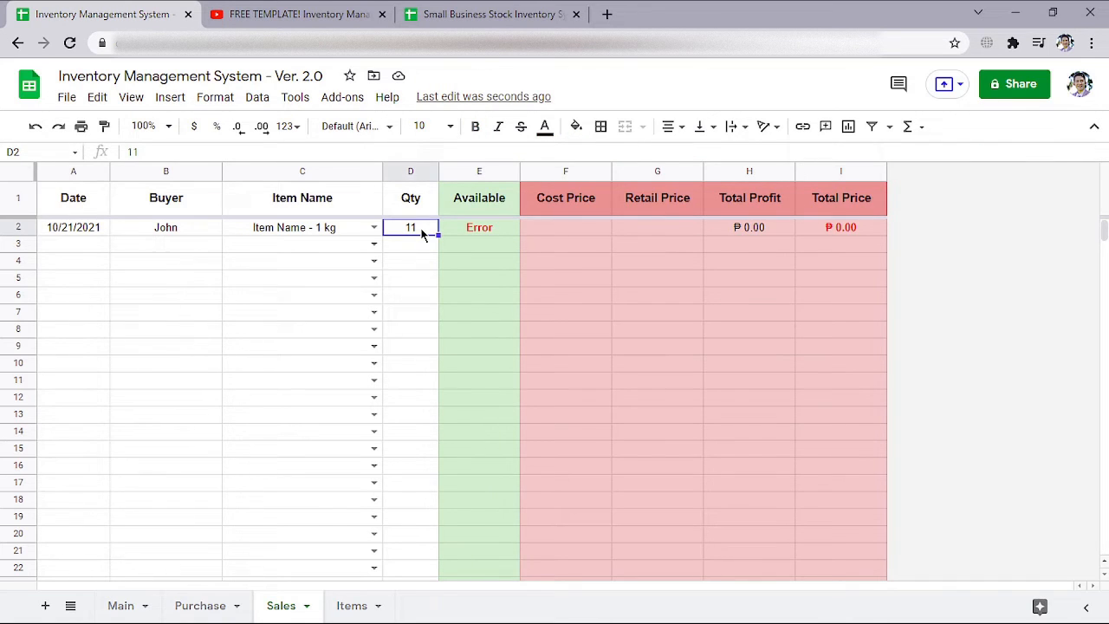
text(10)
key(Return)
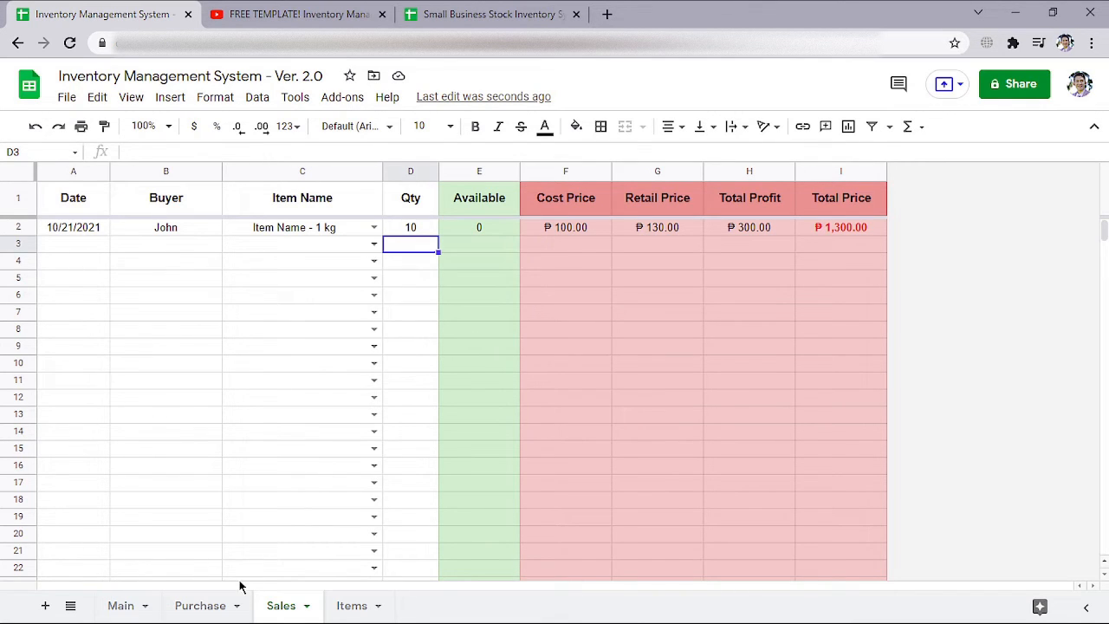
On the Items sheet, copy the item name "Item Name - 1 kg (Price Hike)" from A5 into the empty cell A6
click(198, 604)
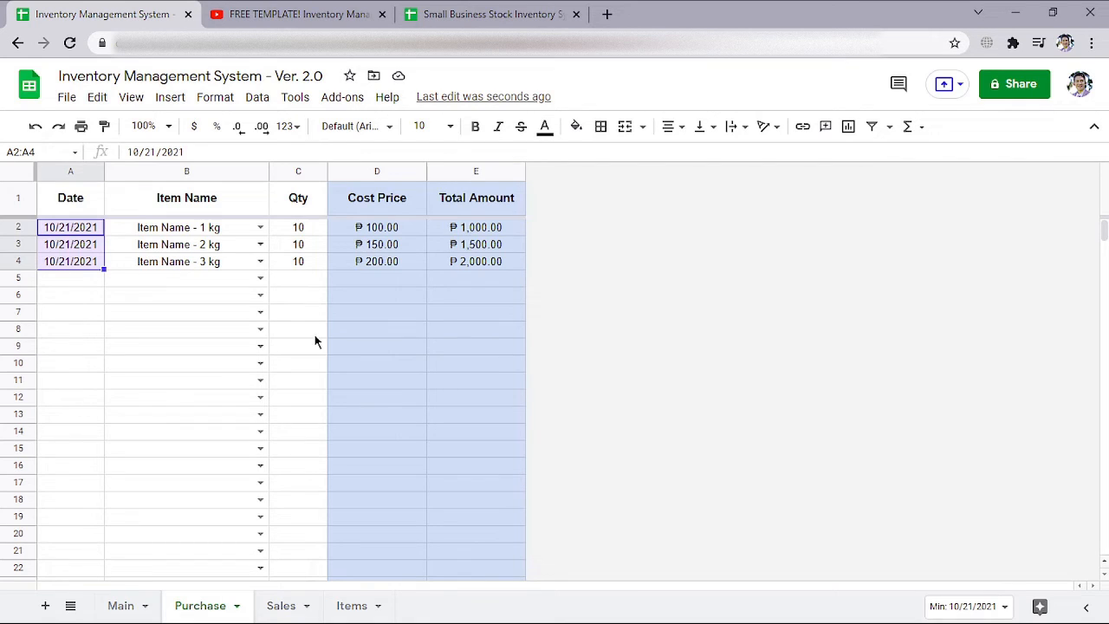
click(353, 604)
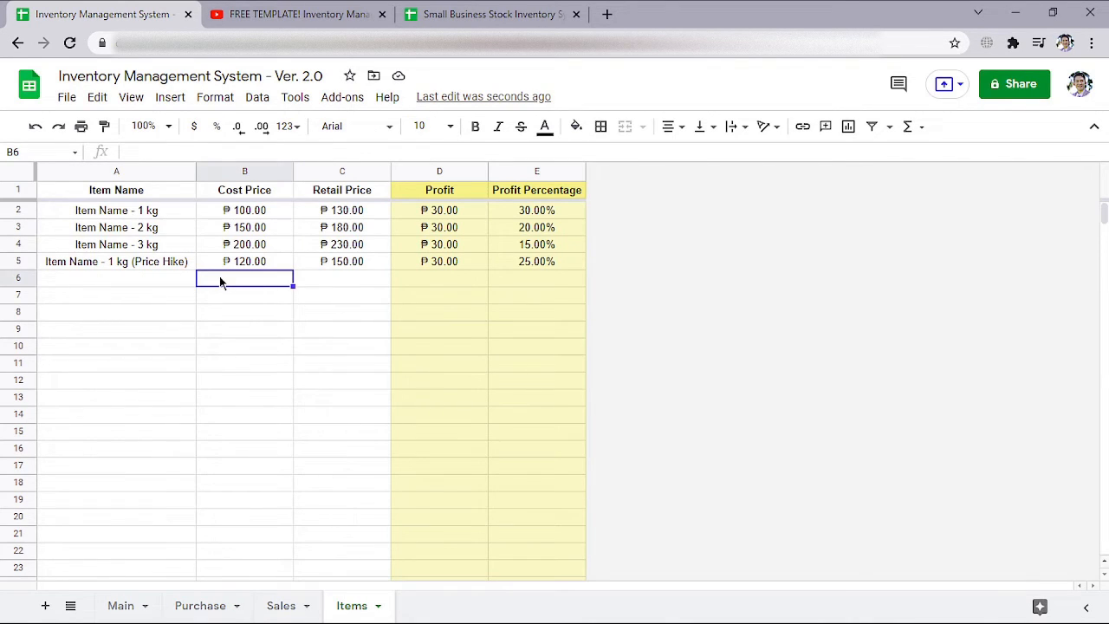
click(345, 282)
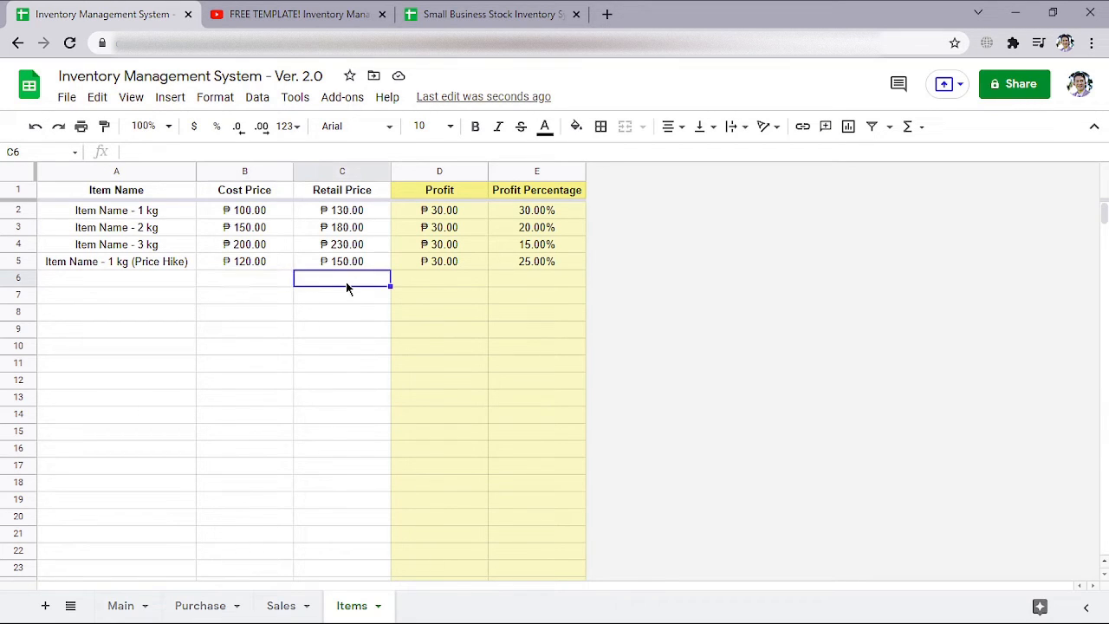
click(126, 279)
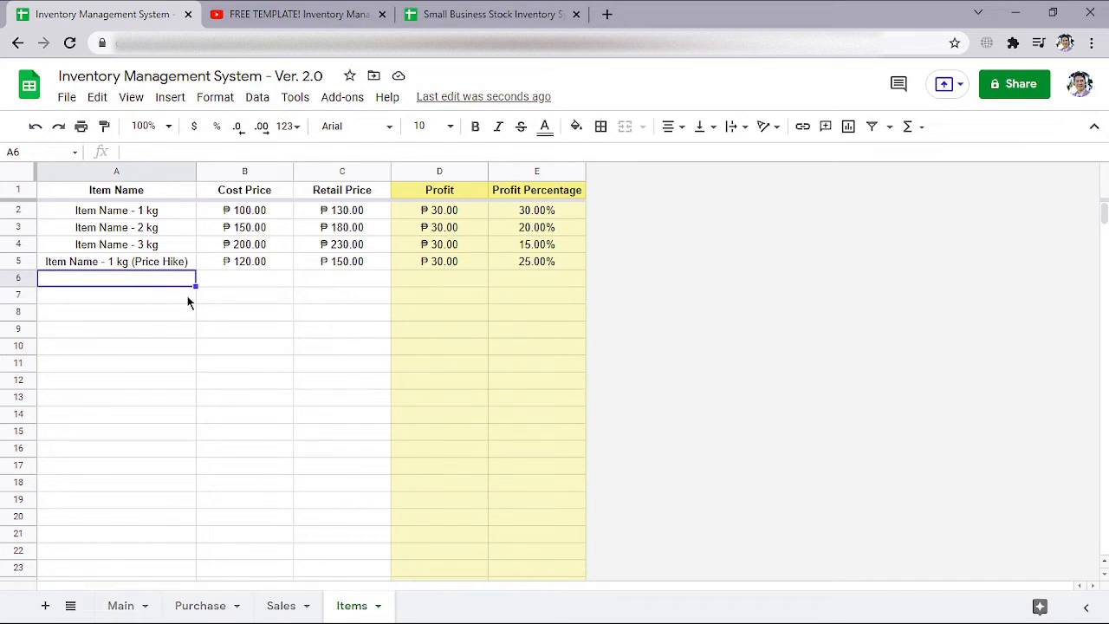
click(167, 264)
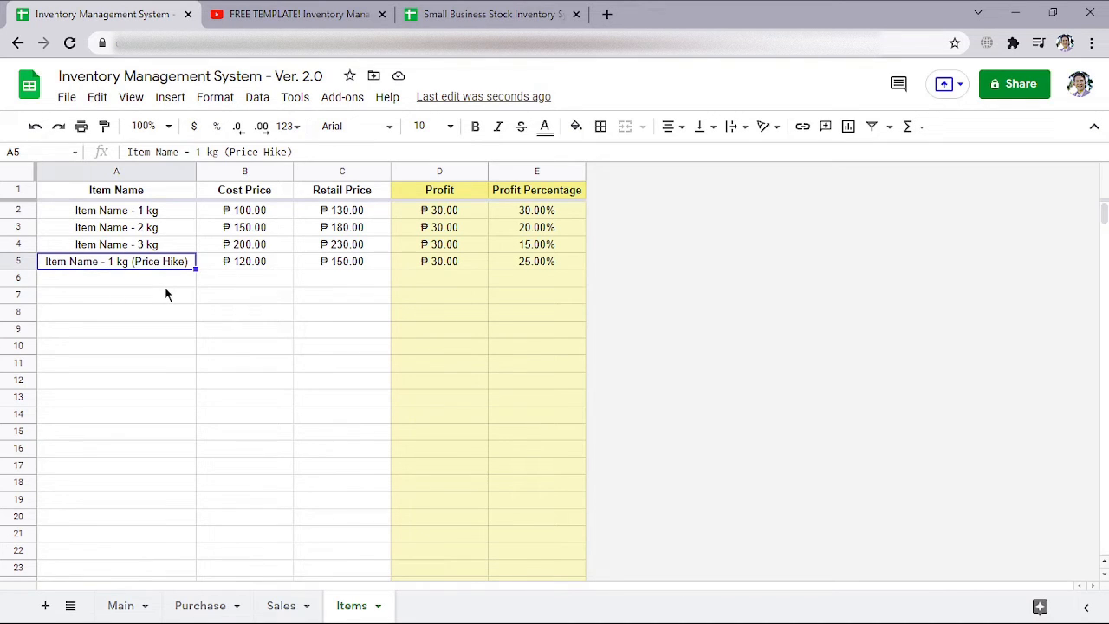
click(167, 213)
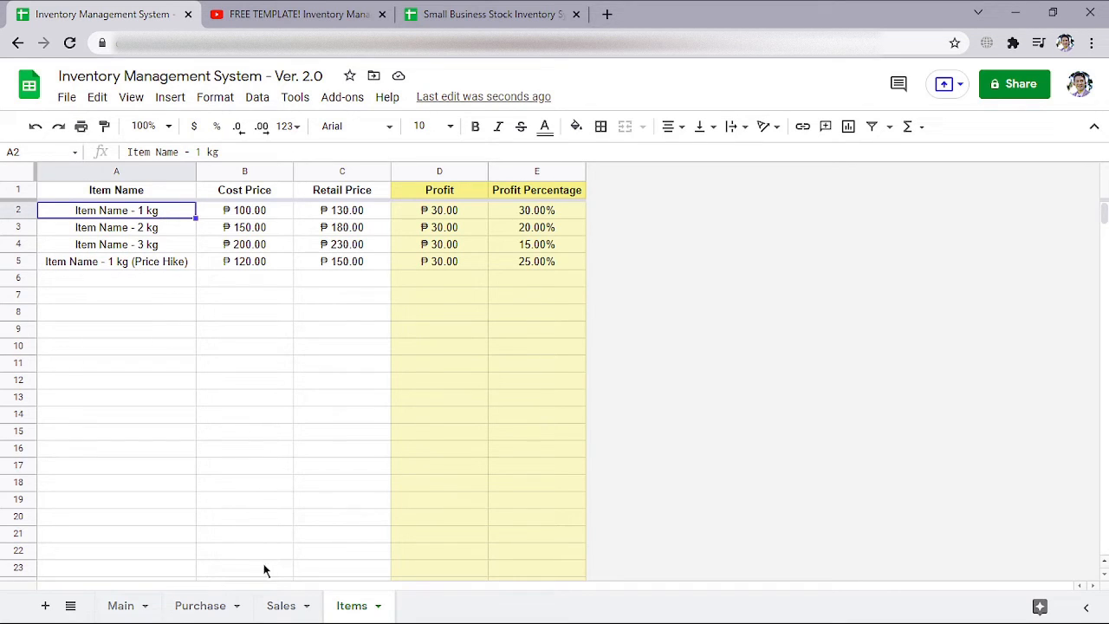
click(147, 281)
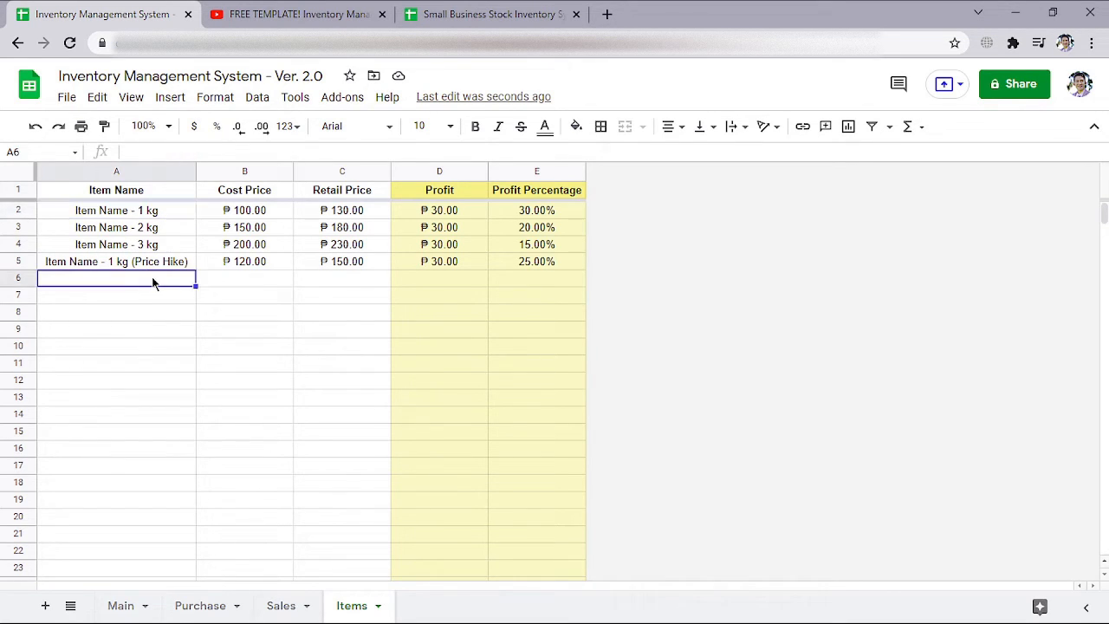
text(Item Name - 1 kg (Price Hike))
Replace "Price Hike" with "Disc." in A6 so the item name reads "Item Name - 1 kg (Disc.)"
double_click(151, 277)
double_click(144, 277)
drag(144, 277, 177, 276)
text(Disc)
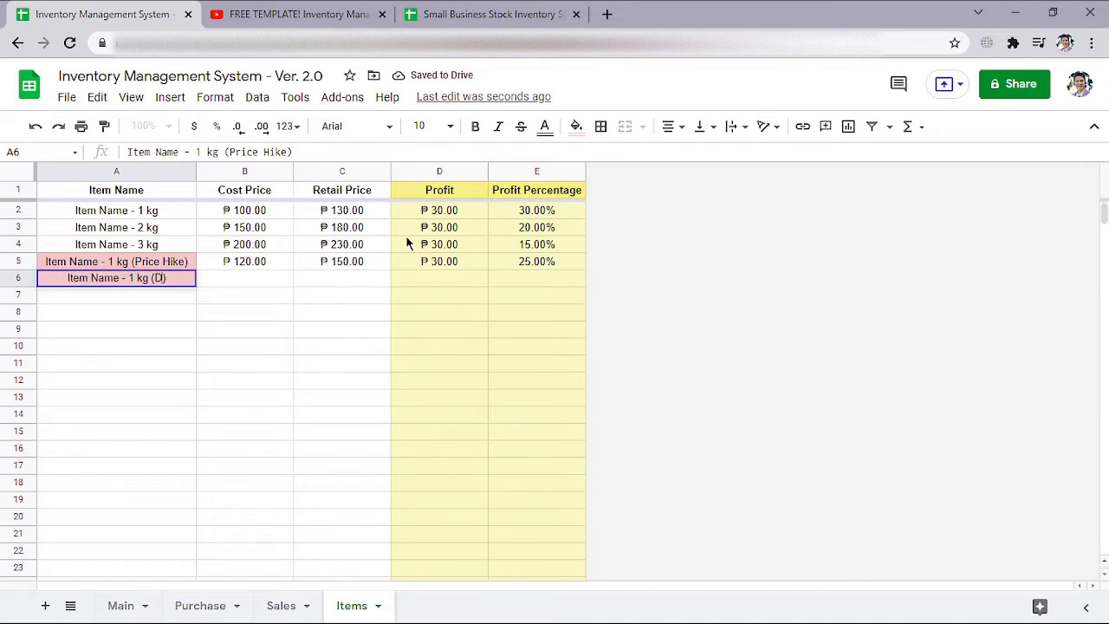
text(.)
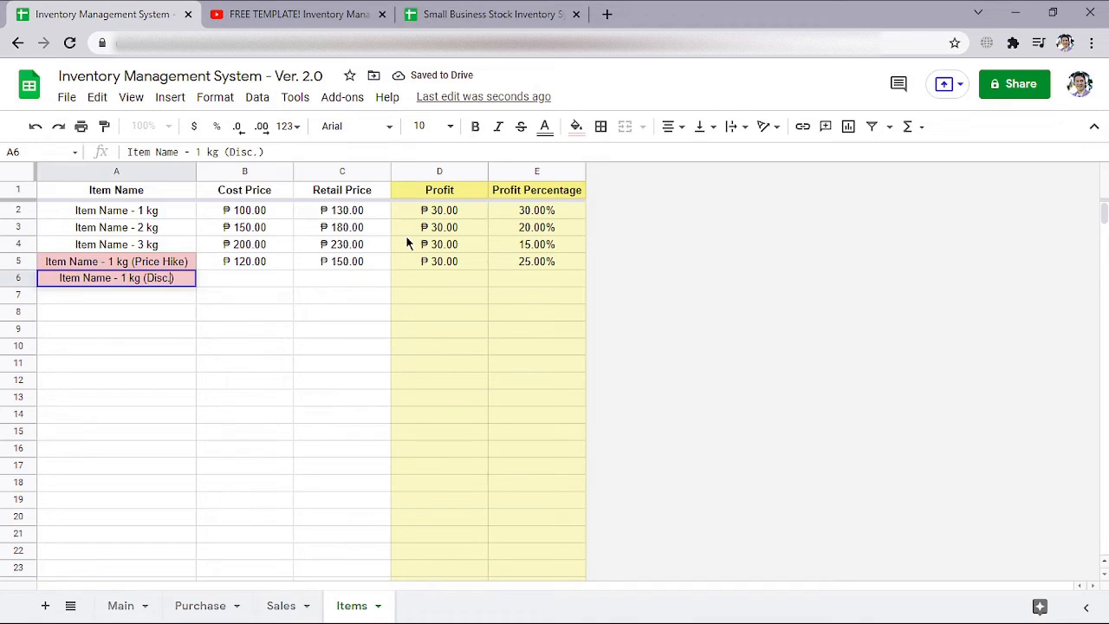
key(Return)
click(247, 280)
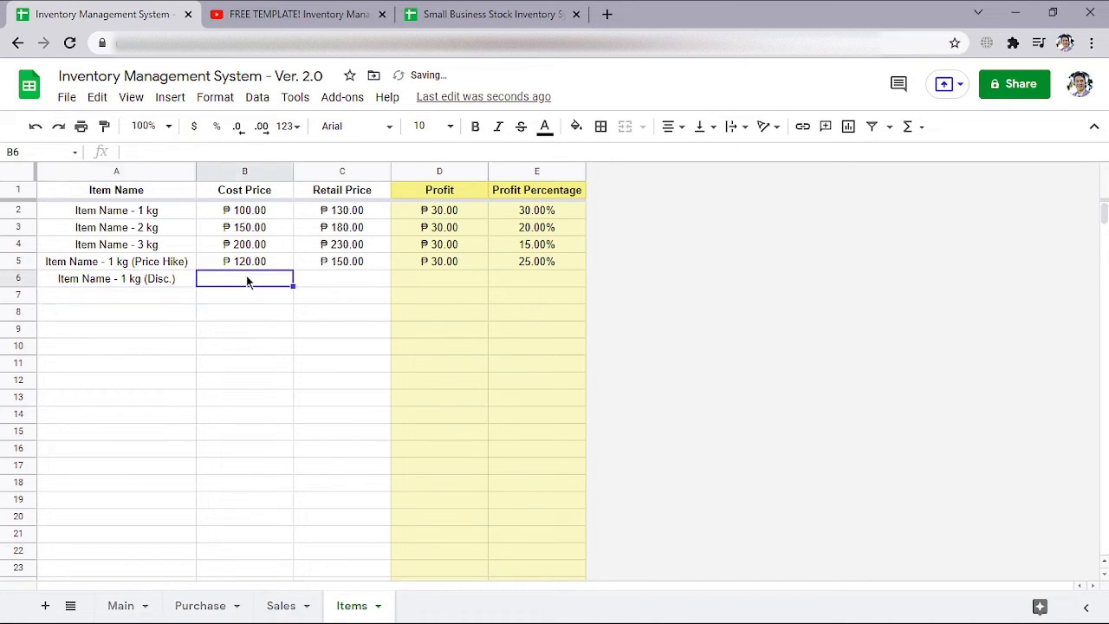
Enter a cost price of 110 and a retail price of 140 for "Item Name - 1 kg (Disc.)" in row 6
text(110)
key(Tab)
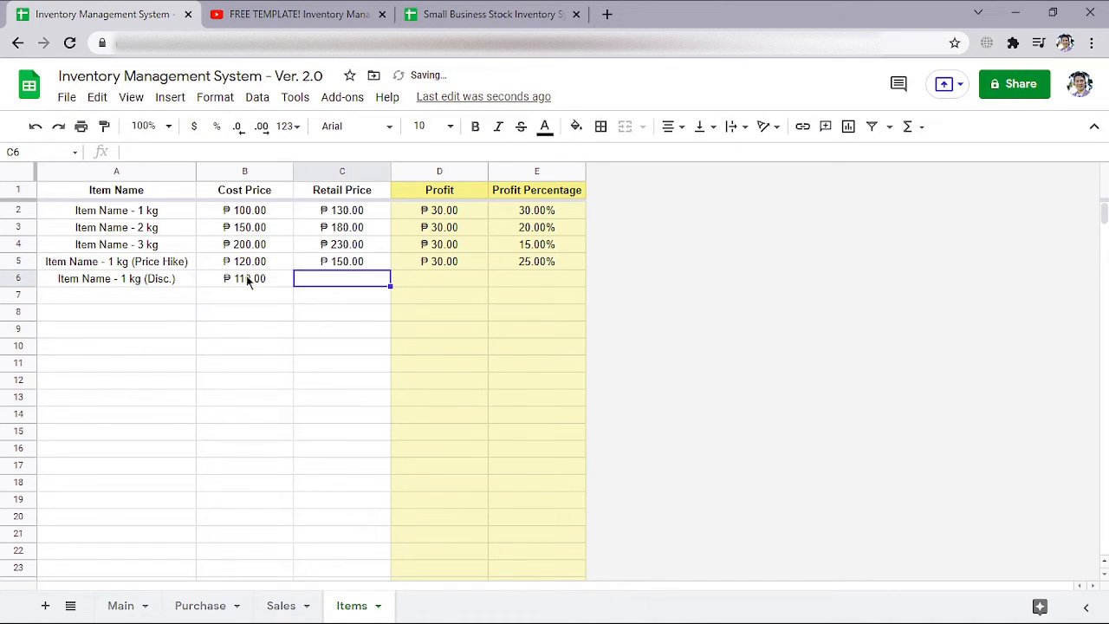
text(40)
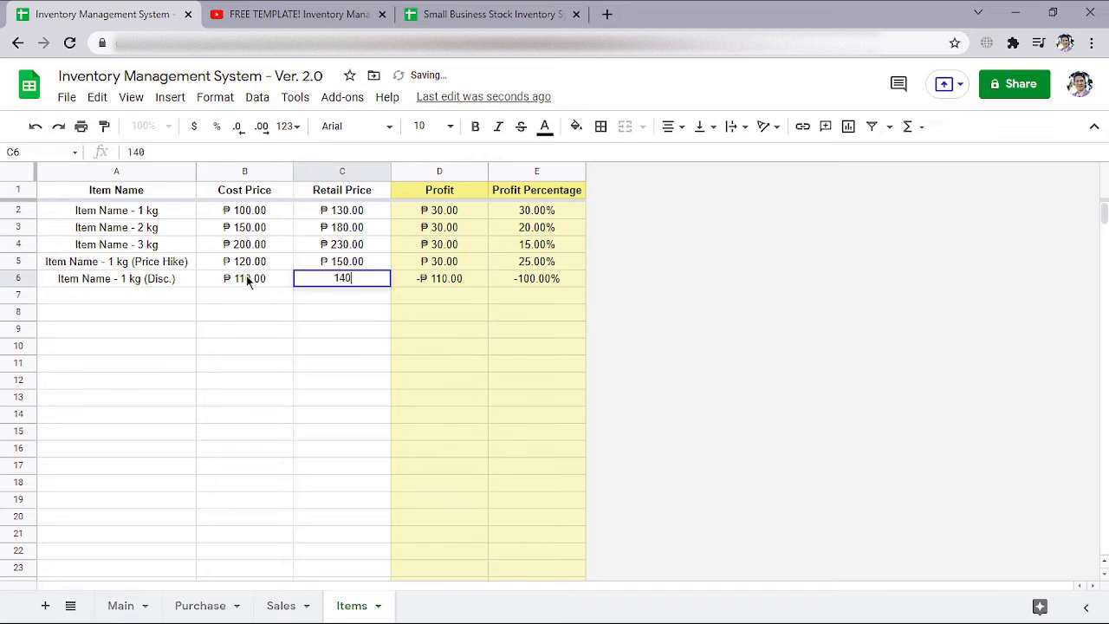
key(Return)
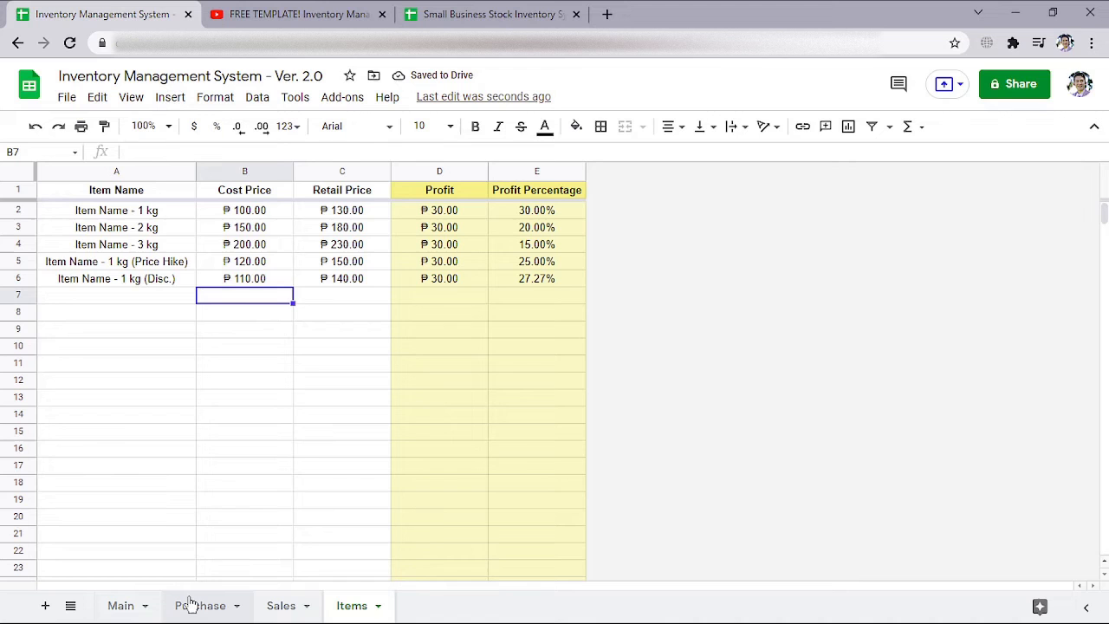
On the Main sheet, examine the Overall Summary block and the formulas behind Total Purchase, Total Sales and Total Profit
click(130, 605)
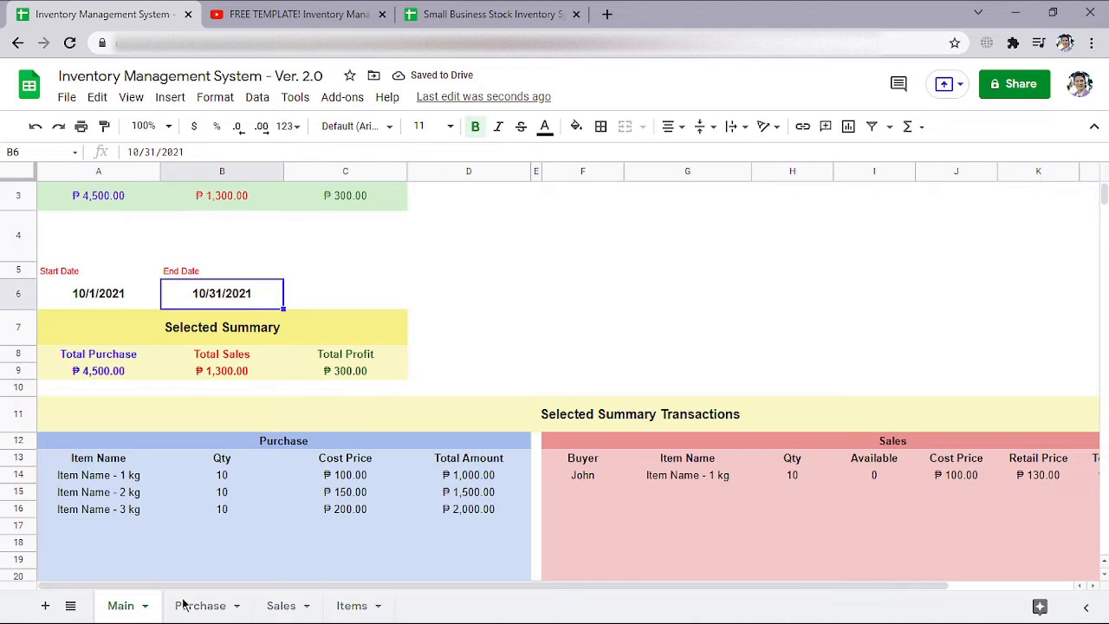
scroll(337, 305, up, 2)
drag(227, 200, 256, 256)
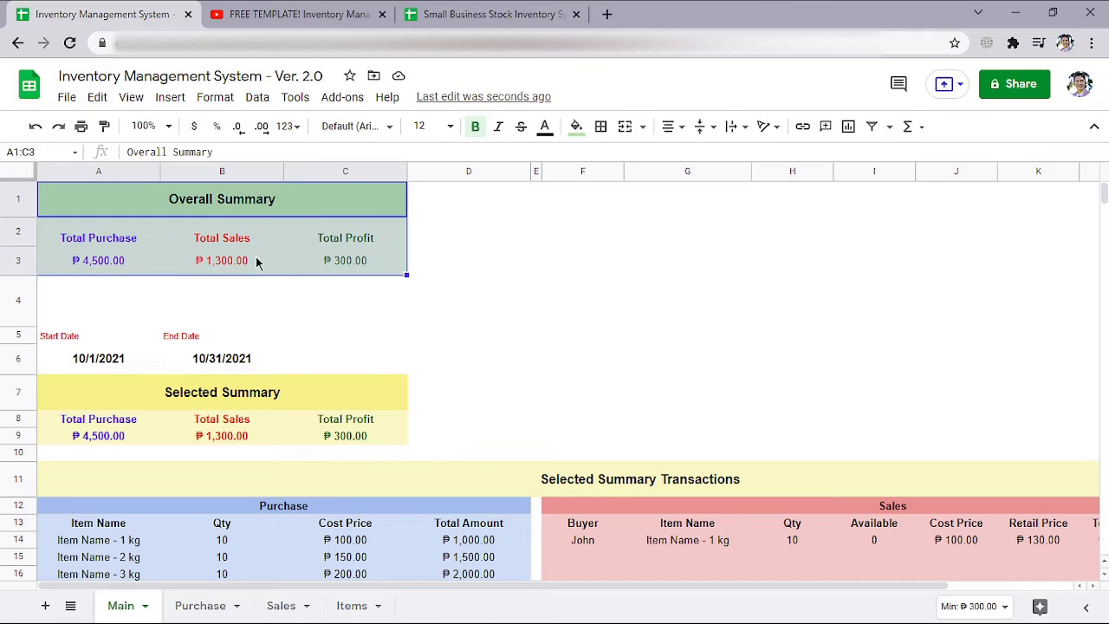
click(98, 242)
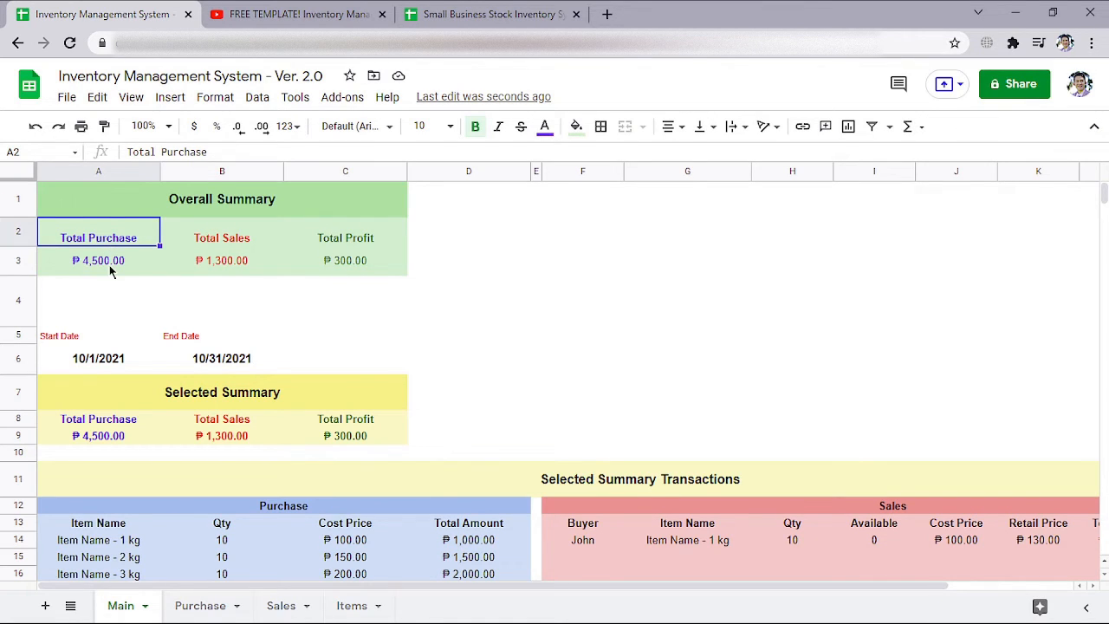
click(104, 264)
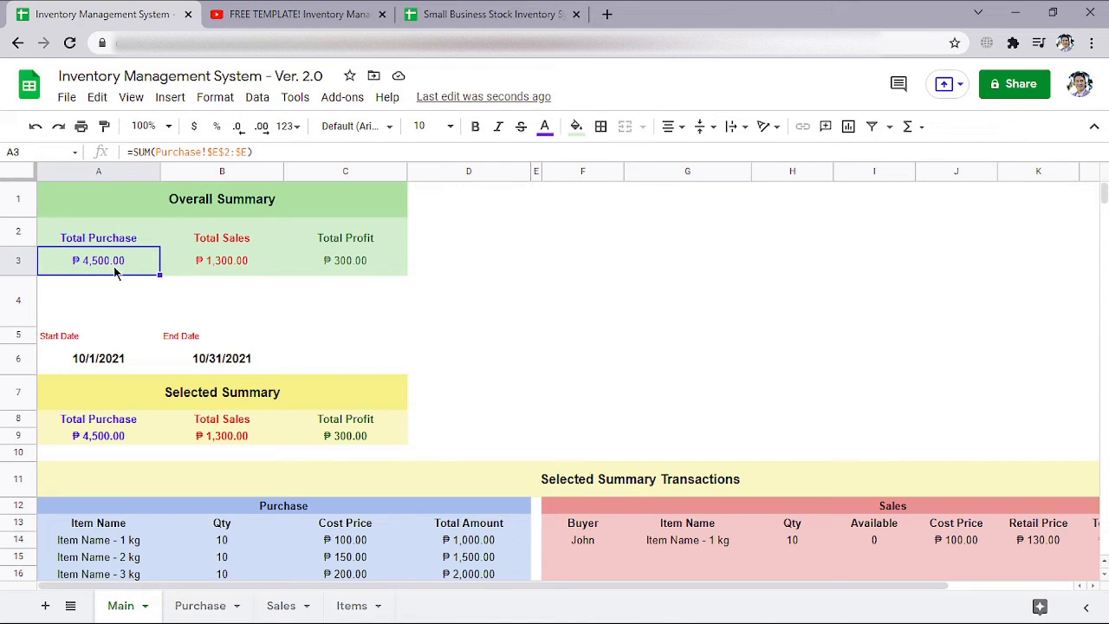
click(241, 271)
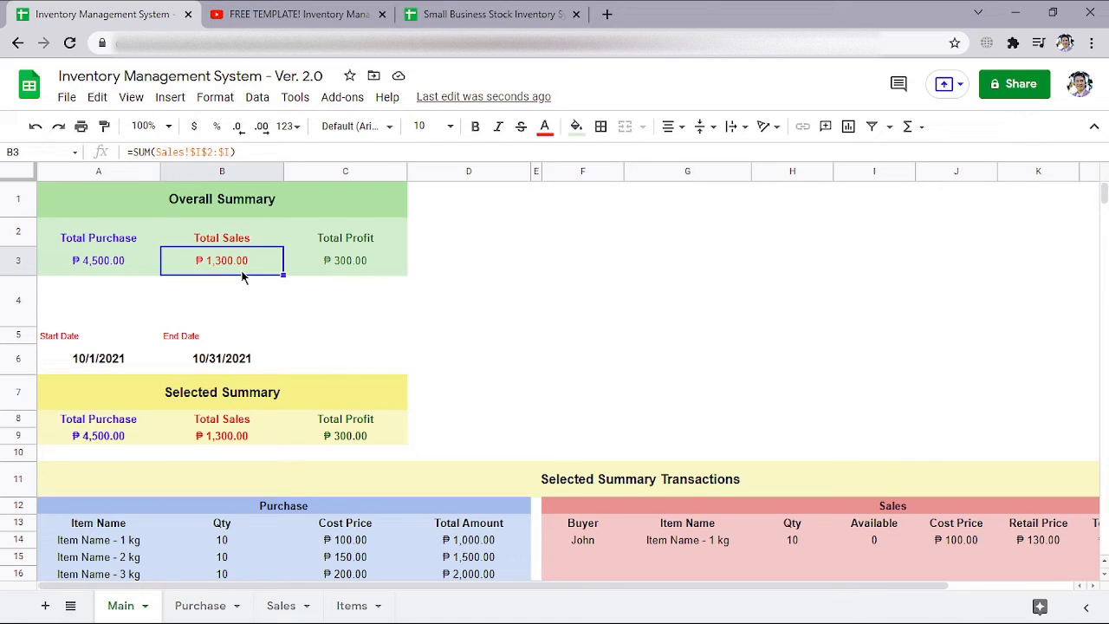
click(363, 262)
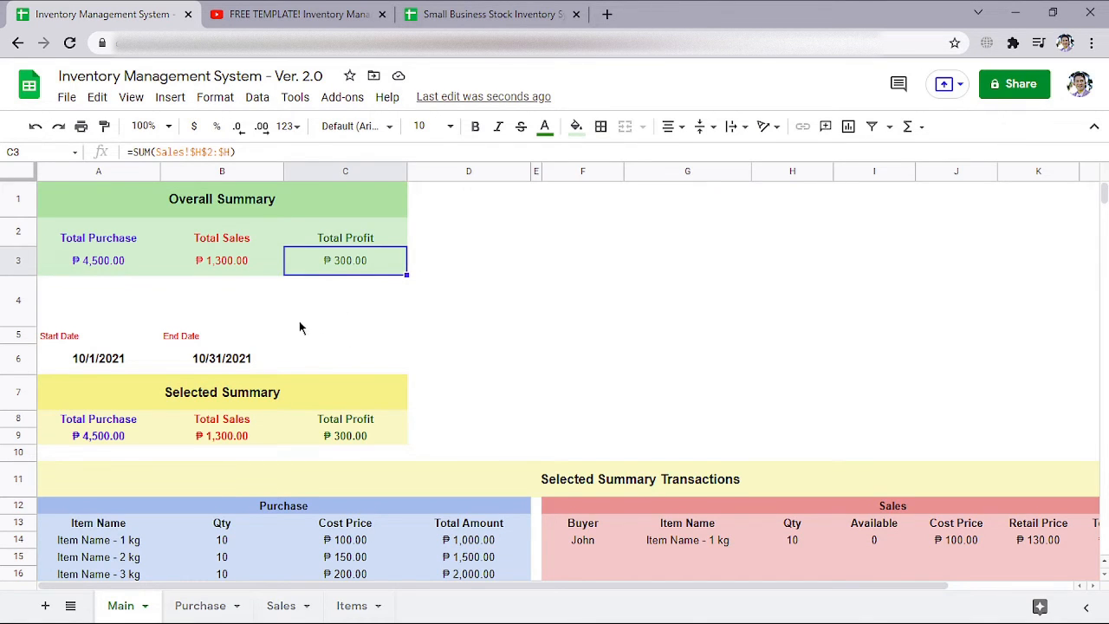
Examine the Start Date and End Date cells, the Selected Summary totals and the Selected Summary Transactions on the Main sheet
scroll(303, 327, down, 1)
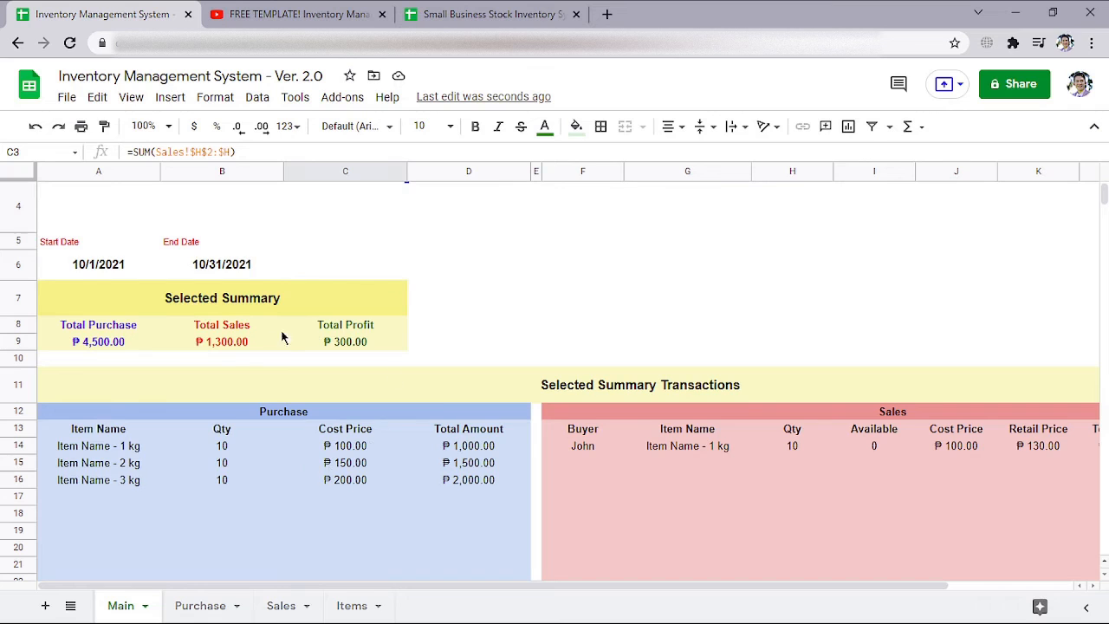
click(92, 267)
click(204, 268)
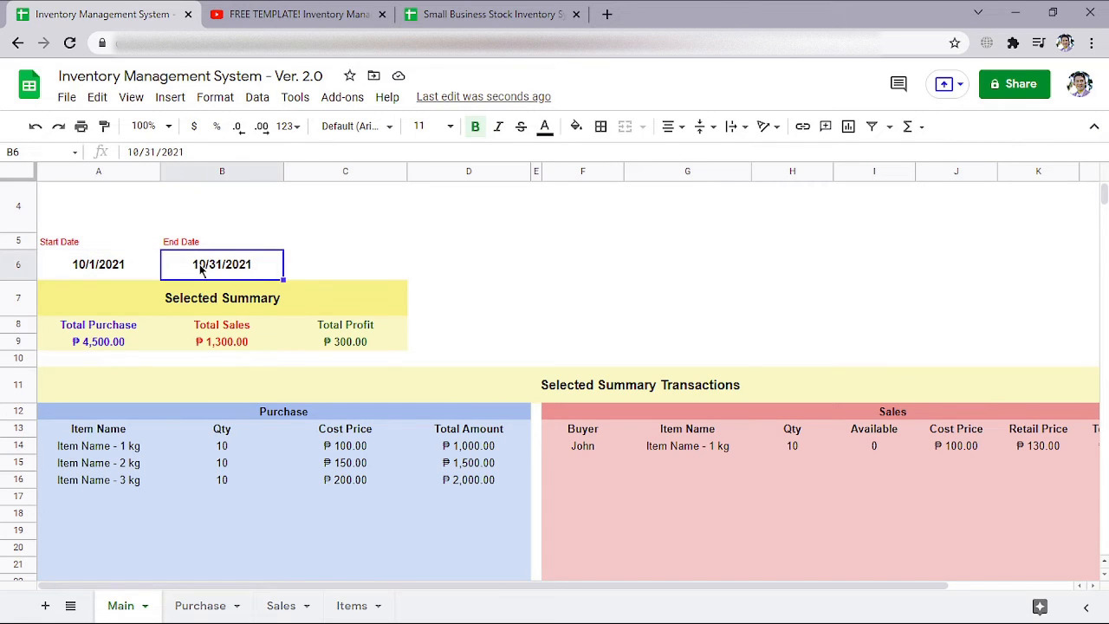
drag(94, 338, 347, 345)
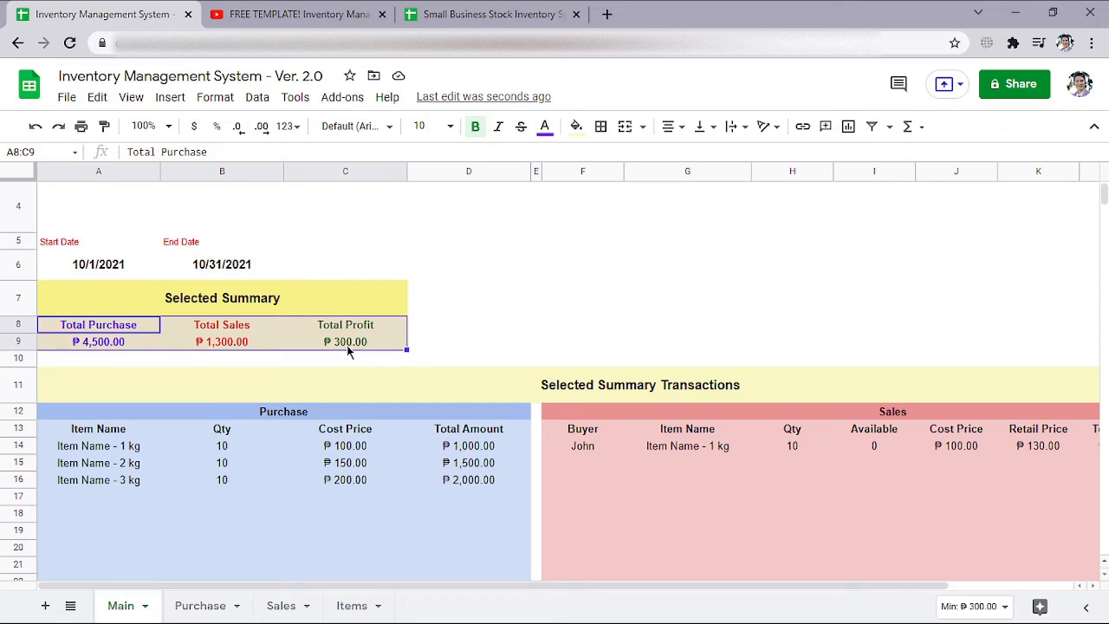
scroll(346, 344, down, 2)
scroll(871, 346, down, 1)
scroll(880, 349, up, 1)
scroll(485, 364, up, 1)
scroll(379, 408, right, 2)
scroll(433, 407, left, 2)
scroll(259, 265, up, 2)
Set the summary's Start Date to 9/1/2021 and End Date to 9/30/2021, and check the Selected Summary totals
drag(114, 270, 229, 268)
double_click(106, 270)
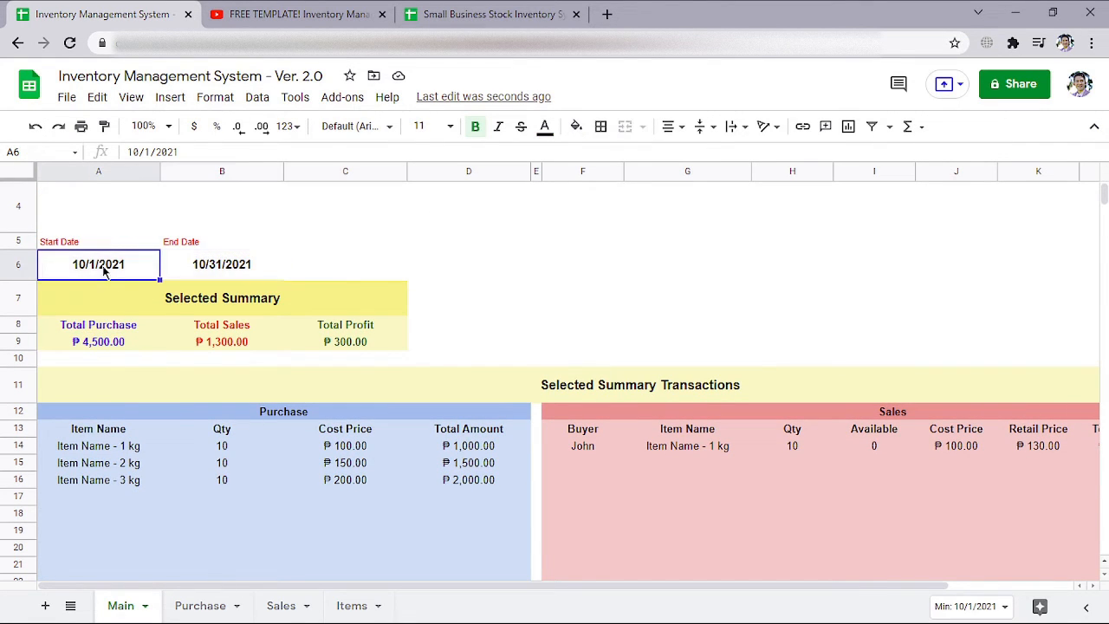
click(138, 298)
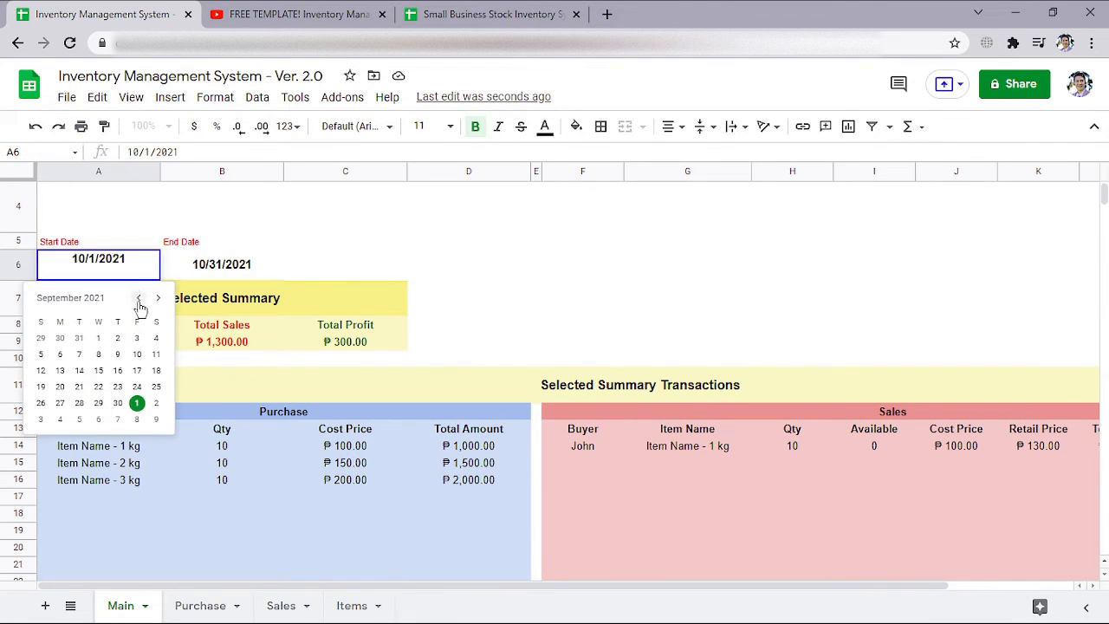
click(98, 337)
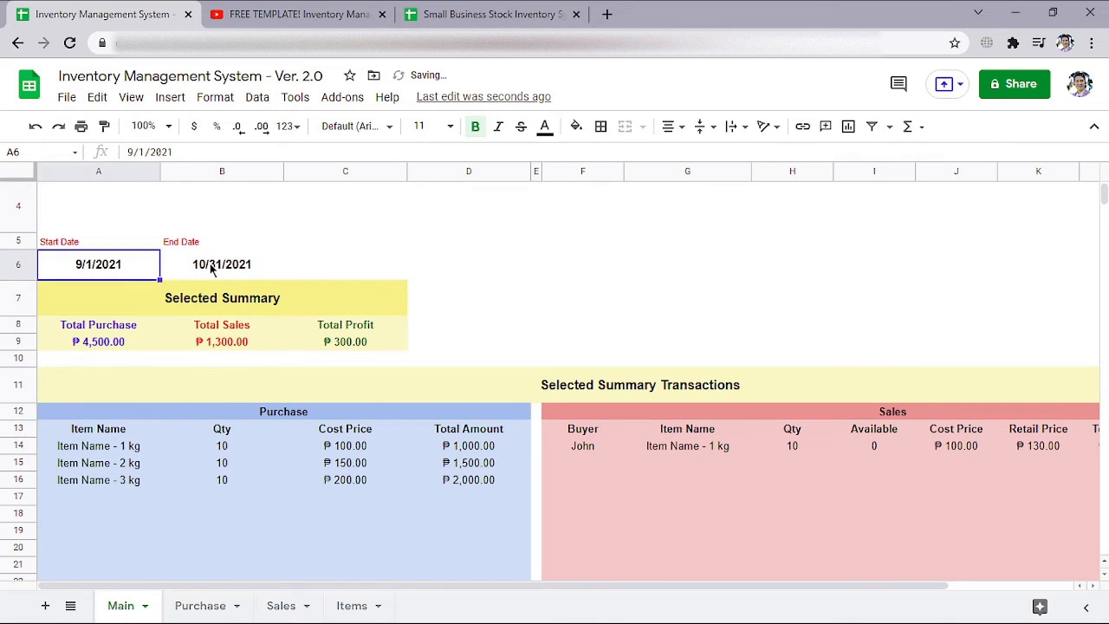
double_click(210, 270)
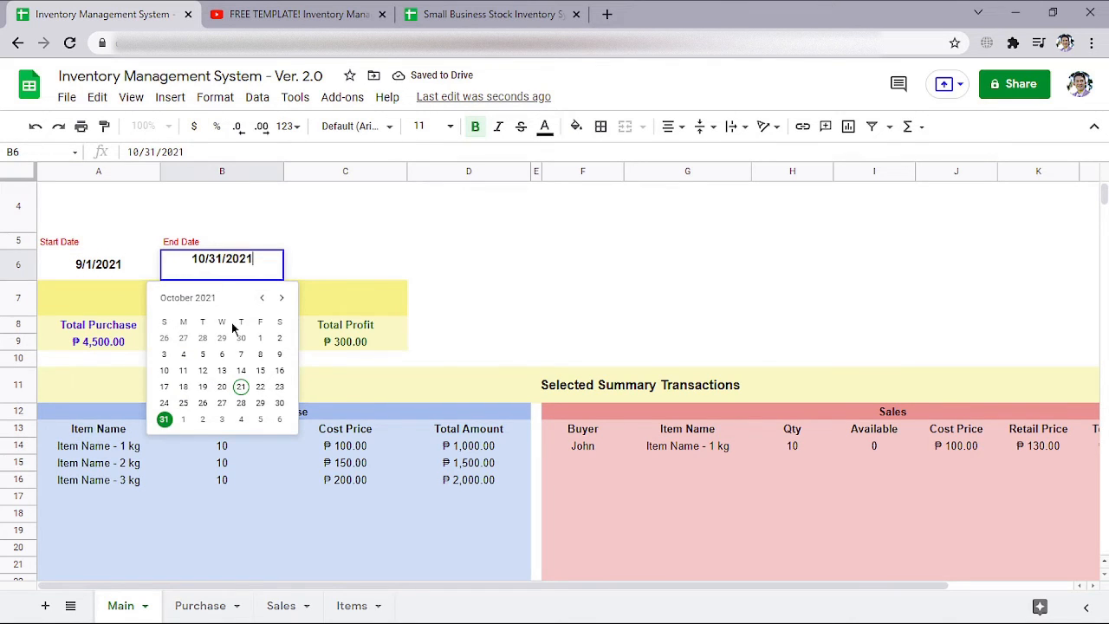
click(241, 337)
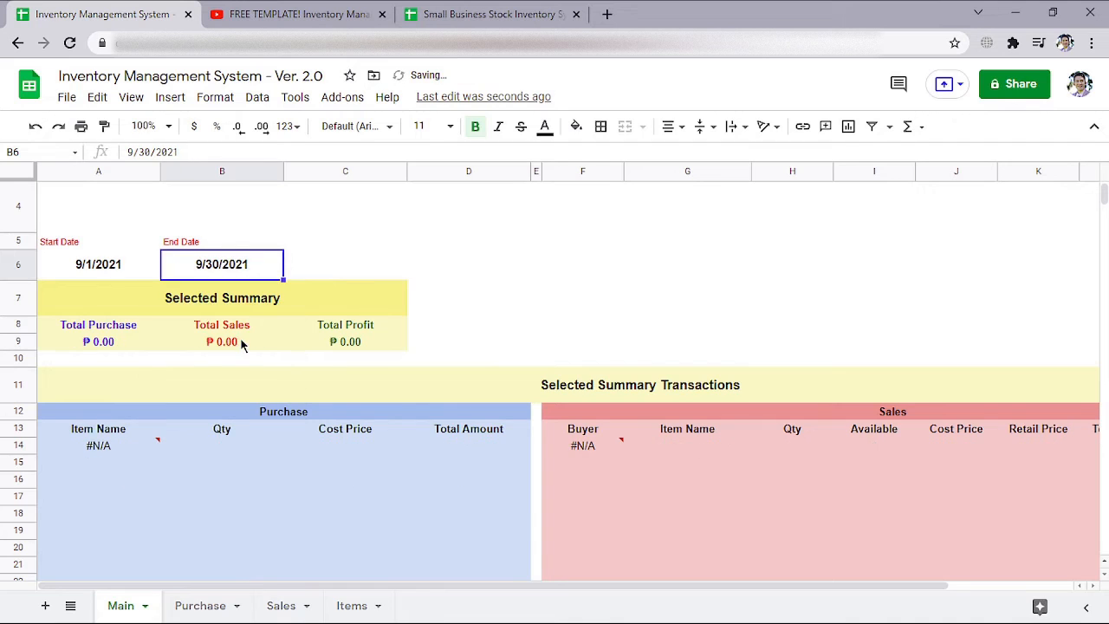
drag(121, 328, 356, 343)
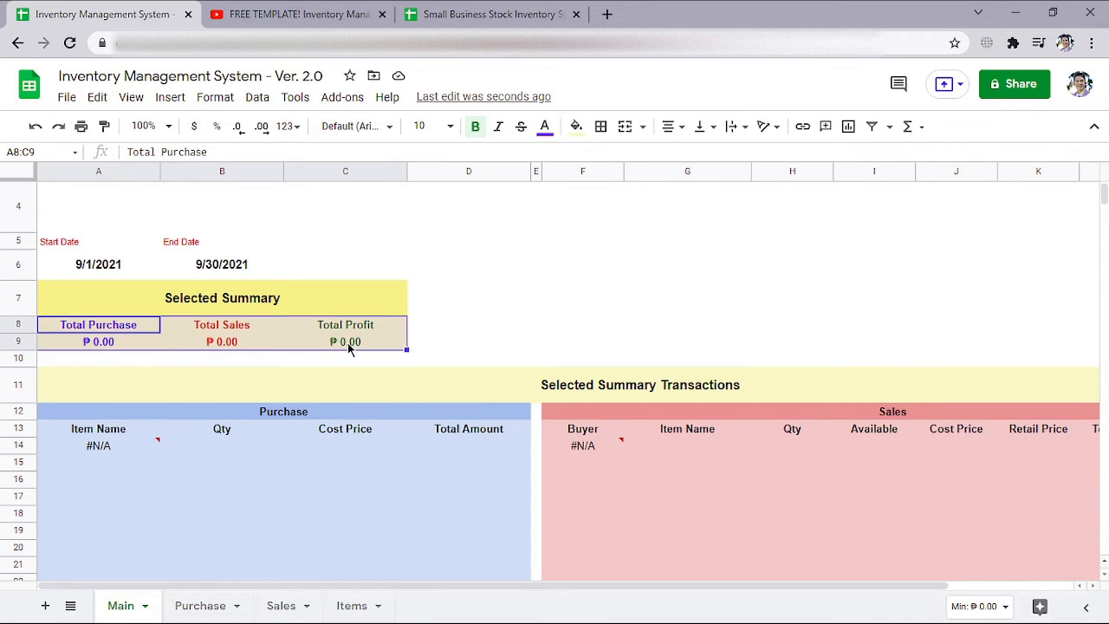
Set the Selected Summary's Start Date to 10/1/2021 and its End Date to 10/31/2021
click(108, 268)
double_click(109, 267)
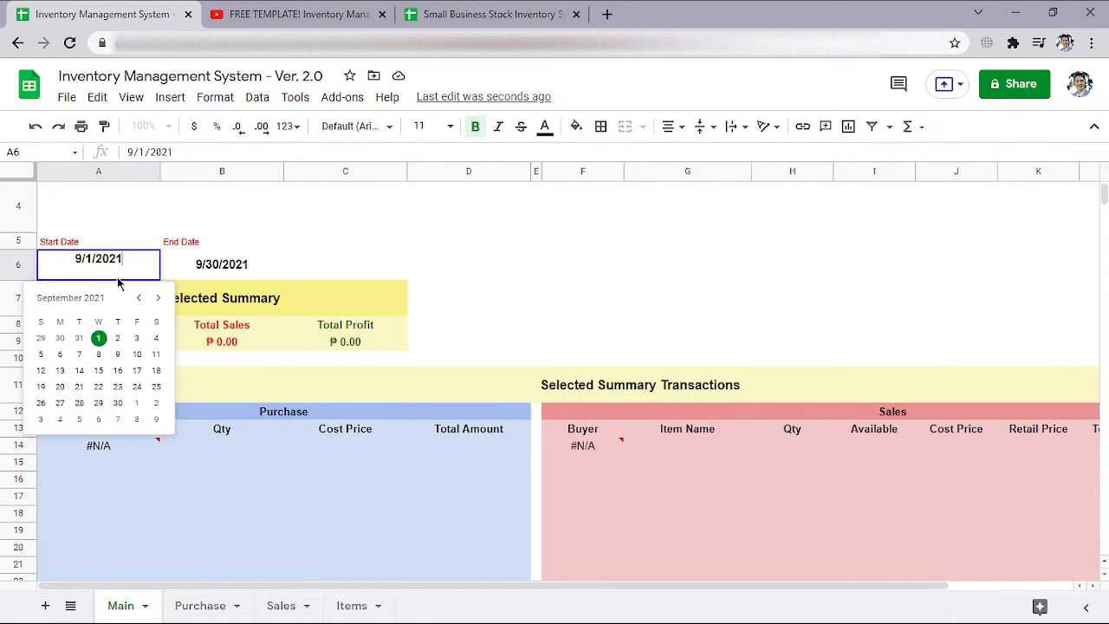
click(158, 297)
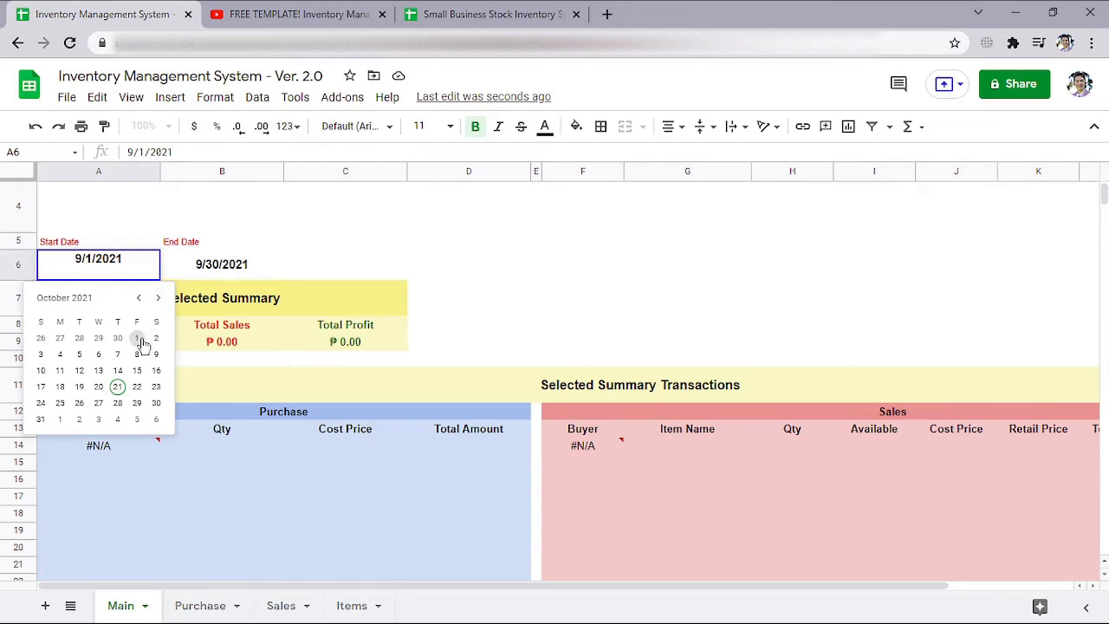
click(136, 338)
double_click(198, 266)
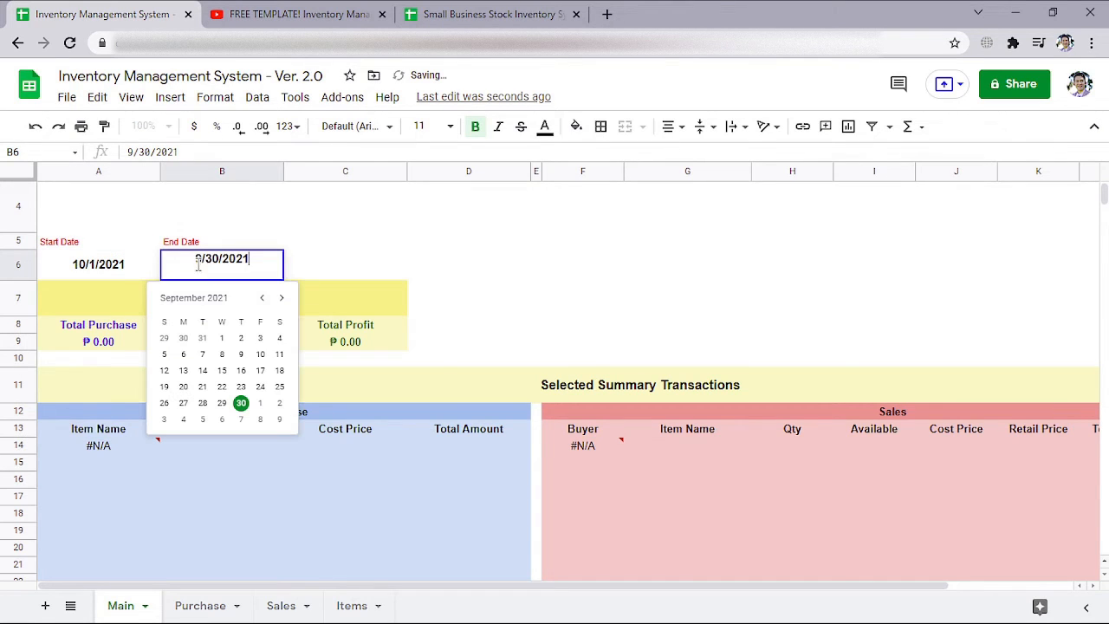
click(281, 298)
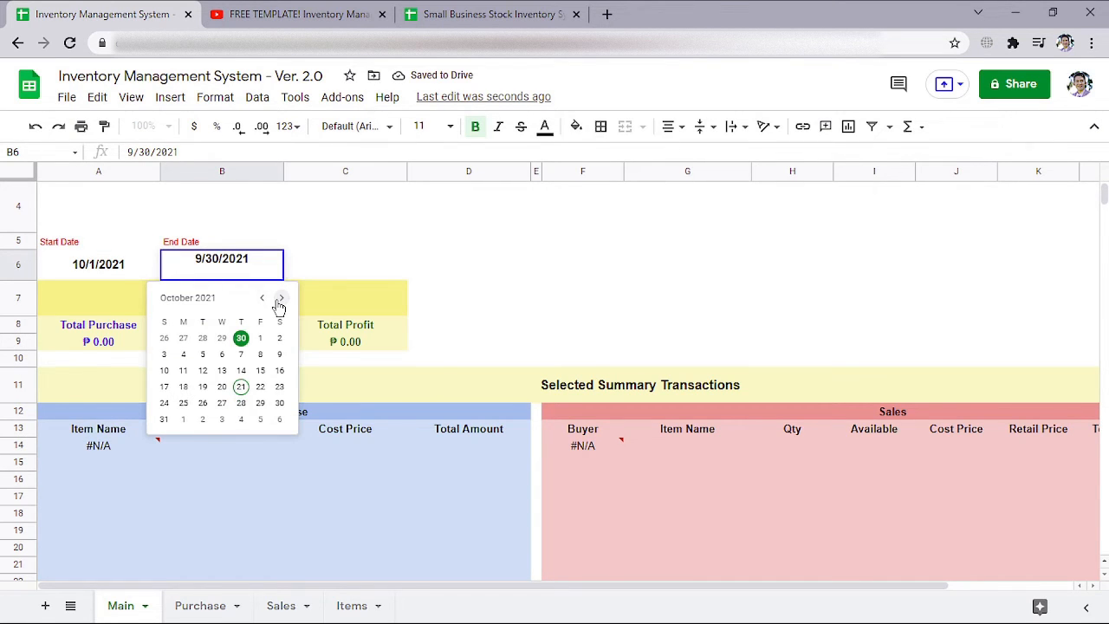
click(164, 420)
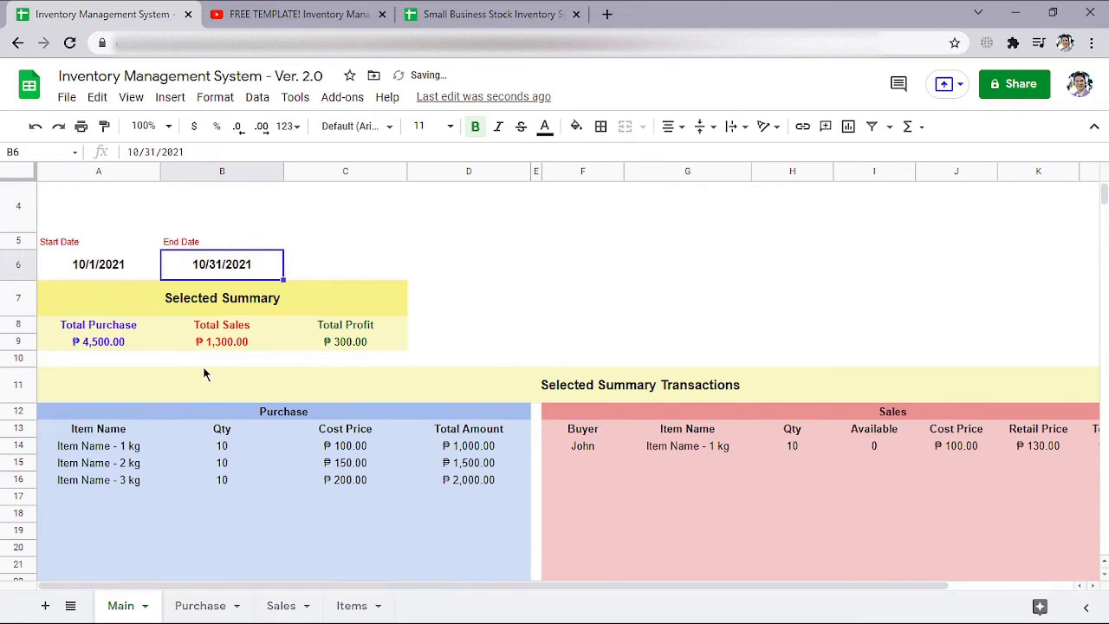
Review the Purchase and Sales transaction lists, the Selected Summary totals and the date range that filters them
scroll(203, 366, down, 2)
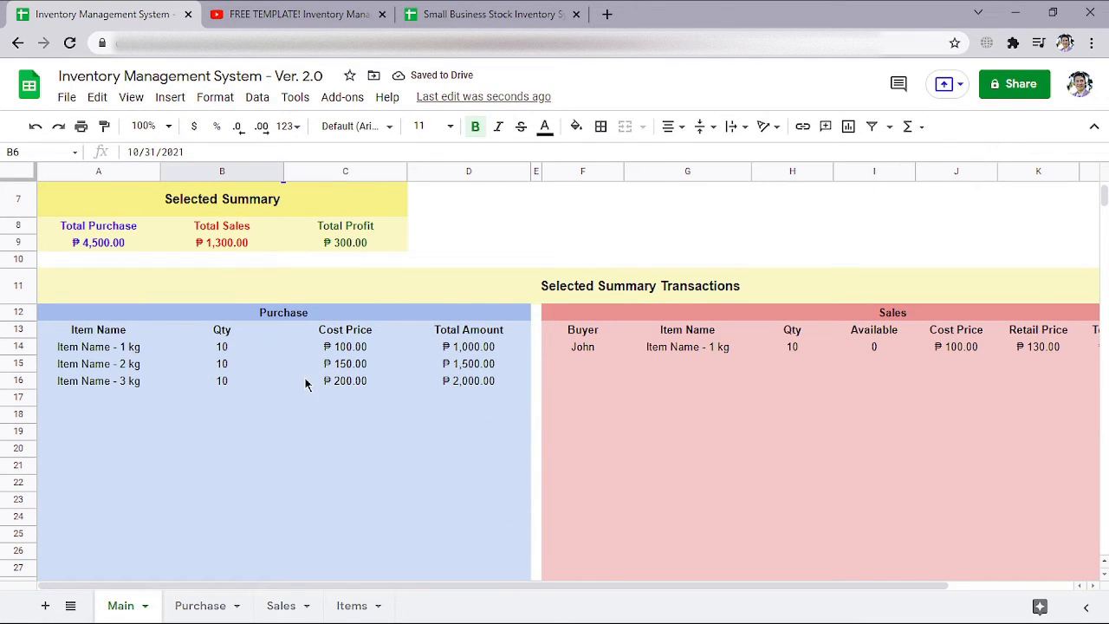
scroll(260, 386, up, 2)
drag(130, 436, 433, 482)
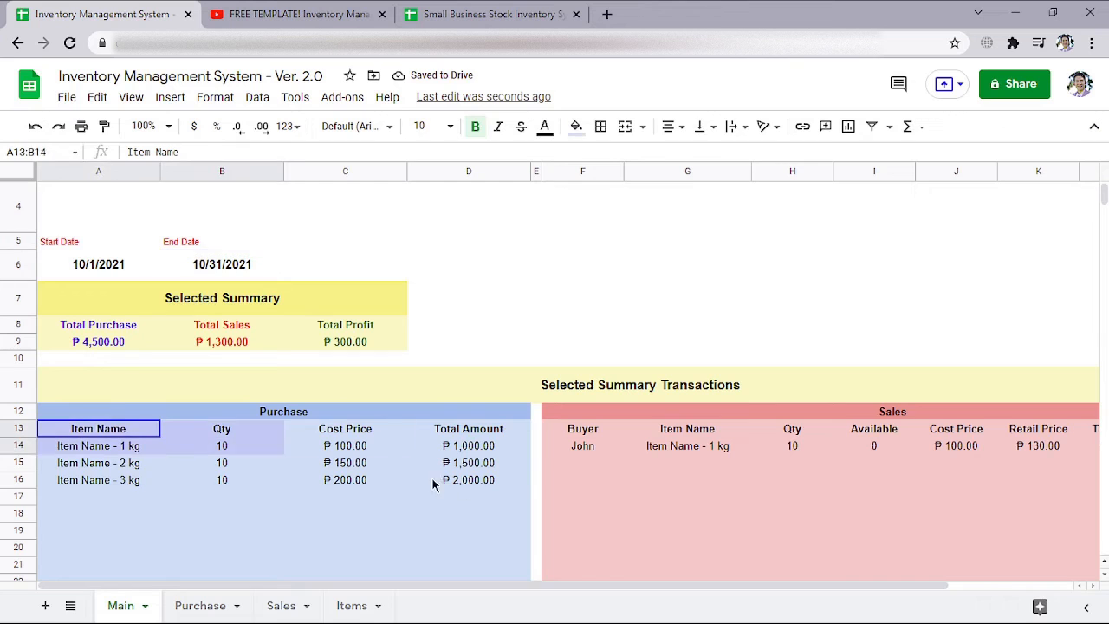
scroll(581, 476, right, 2)
drag(353, 433, 942, 485)
scroll(652, 498, left, 2)
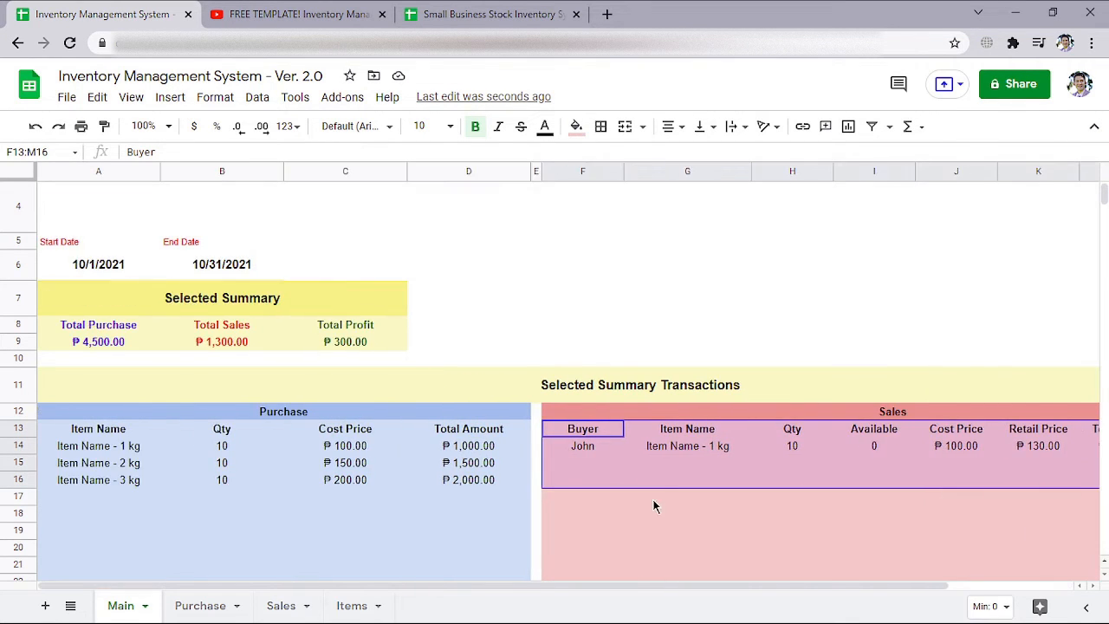
scroll(173, 385, up, 1)
drag(122, 366, 342, 377)
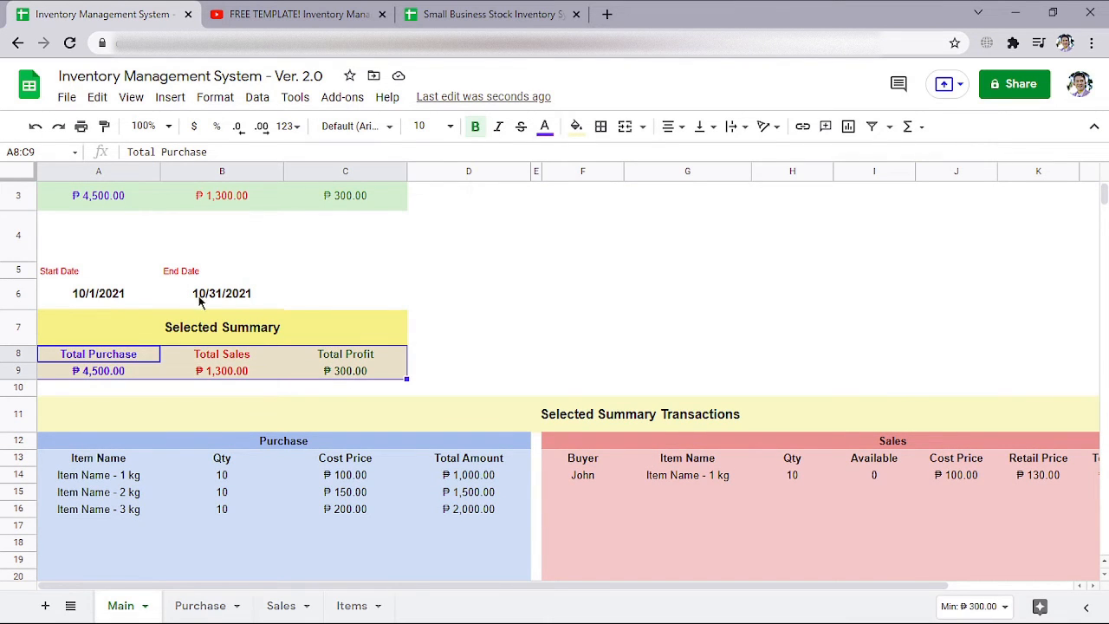
drag(99, 293, 229, 305)
scroll(280, 421, up, 1)
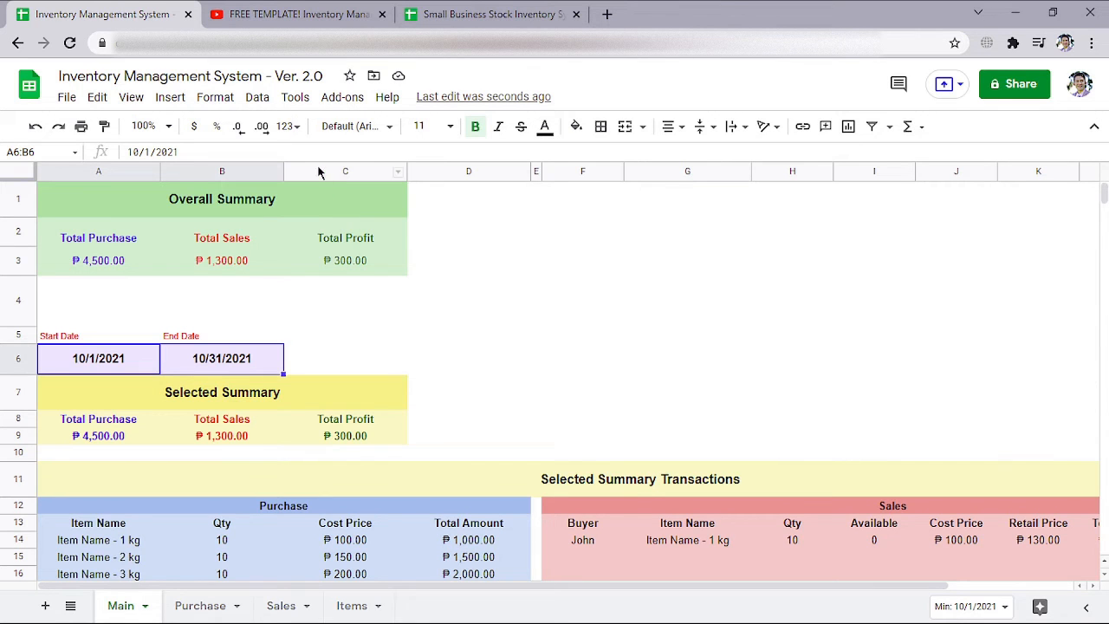
Switch to the YouTube page of the earlier free inventory template video and look over its description
click(313, 16)
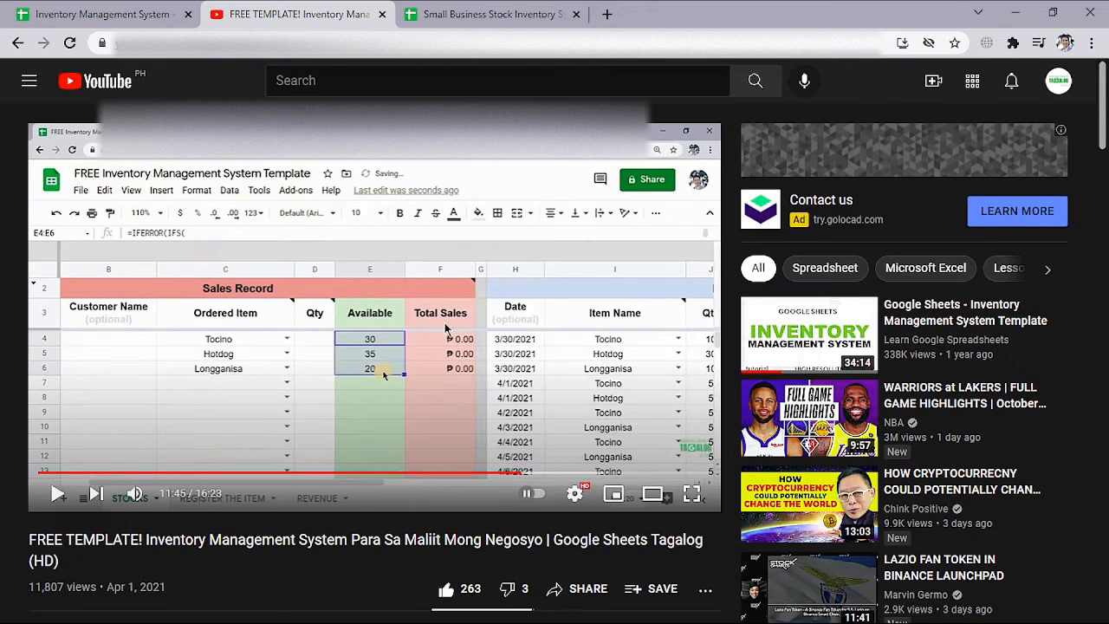
scroll(352, 375, down, 3)
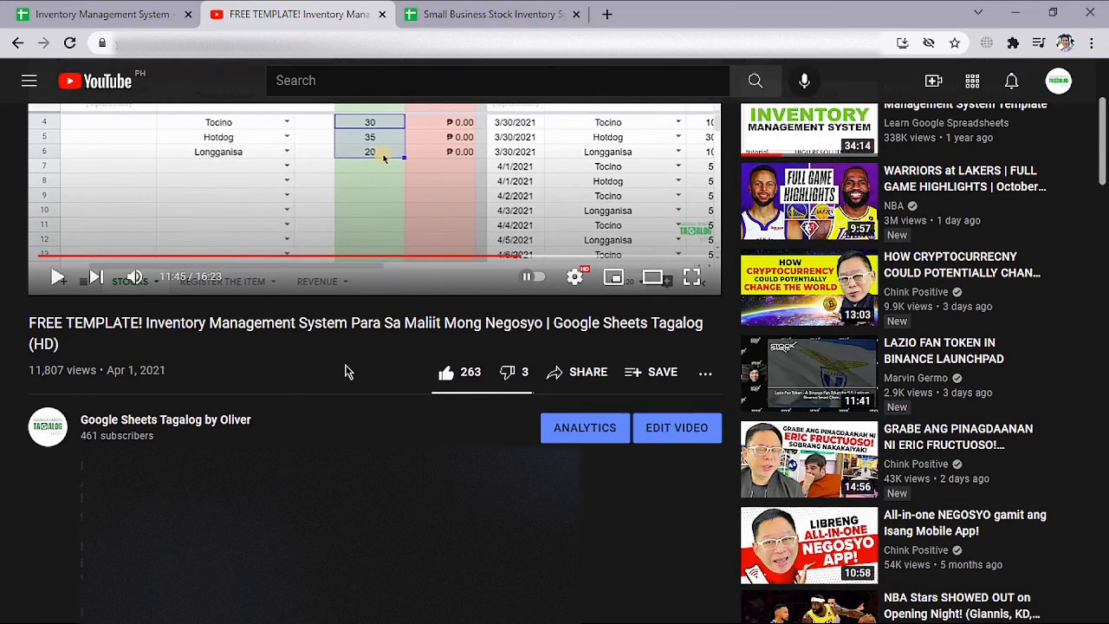
scroll(344, 371, down, 3)
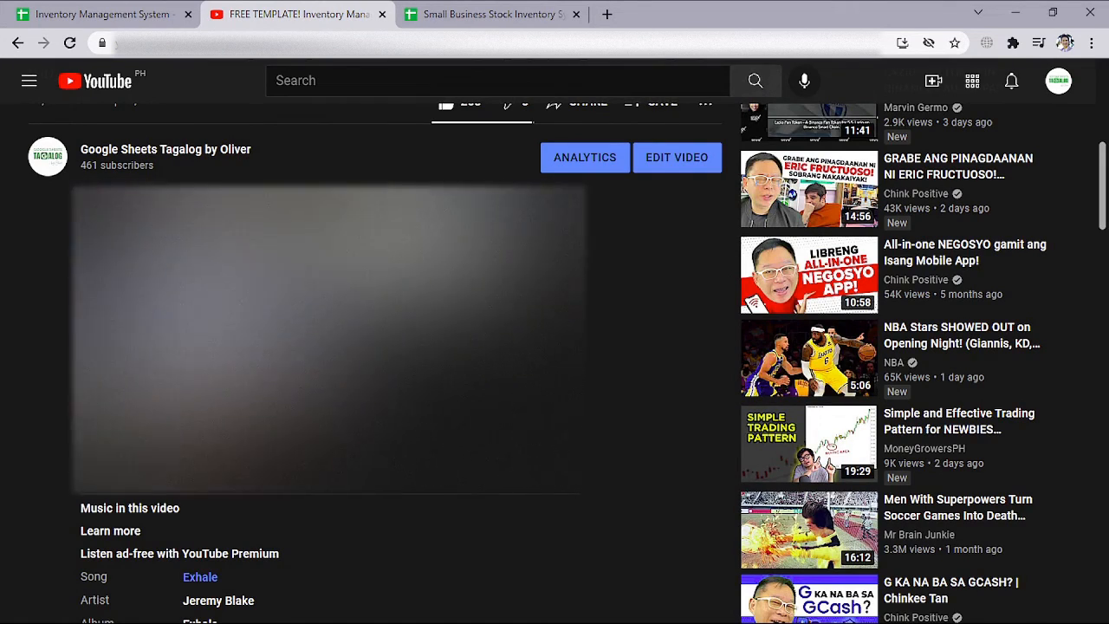
scroll(331, 371, up, 4)
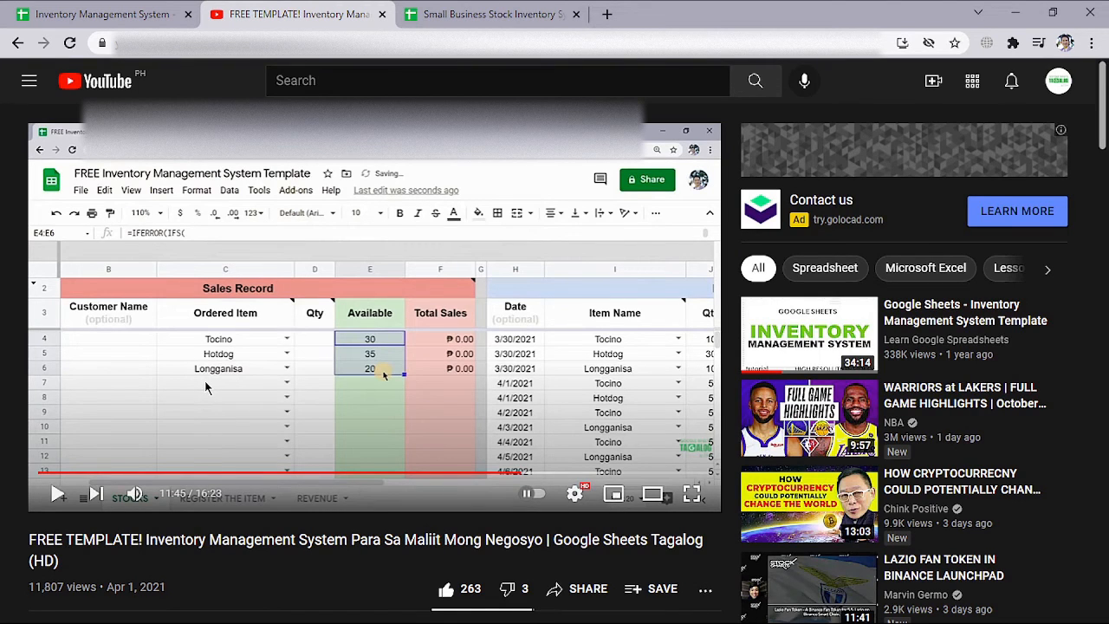
Open the Small Business Stock Inventory System spreadsheet, place its browser tab beside the inventory template's, and look through the sales record
click(119, 20)
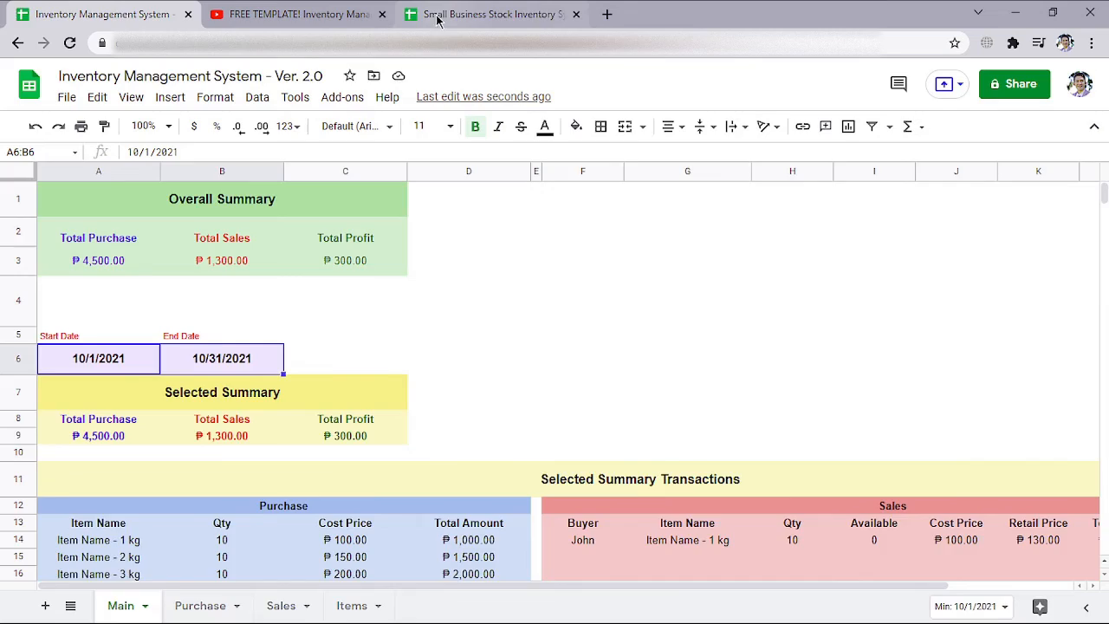
click(474, 17)
drag(515, 17, 338, 14)
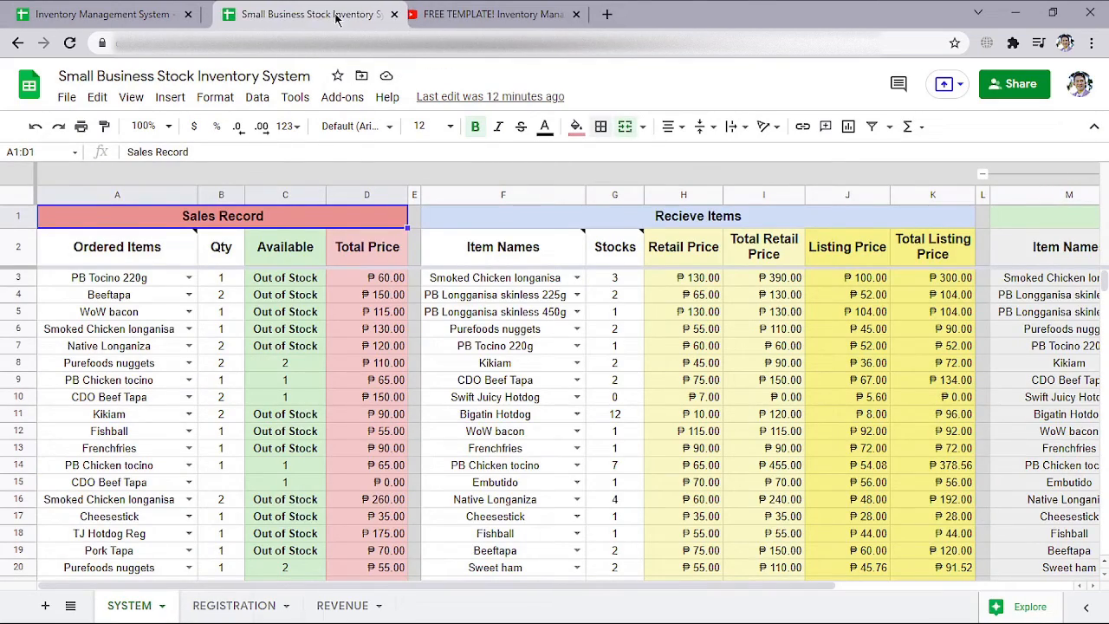
scroll(355, 363, down, 5)
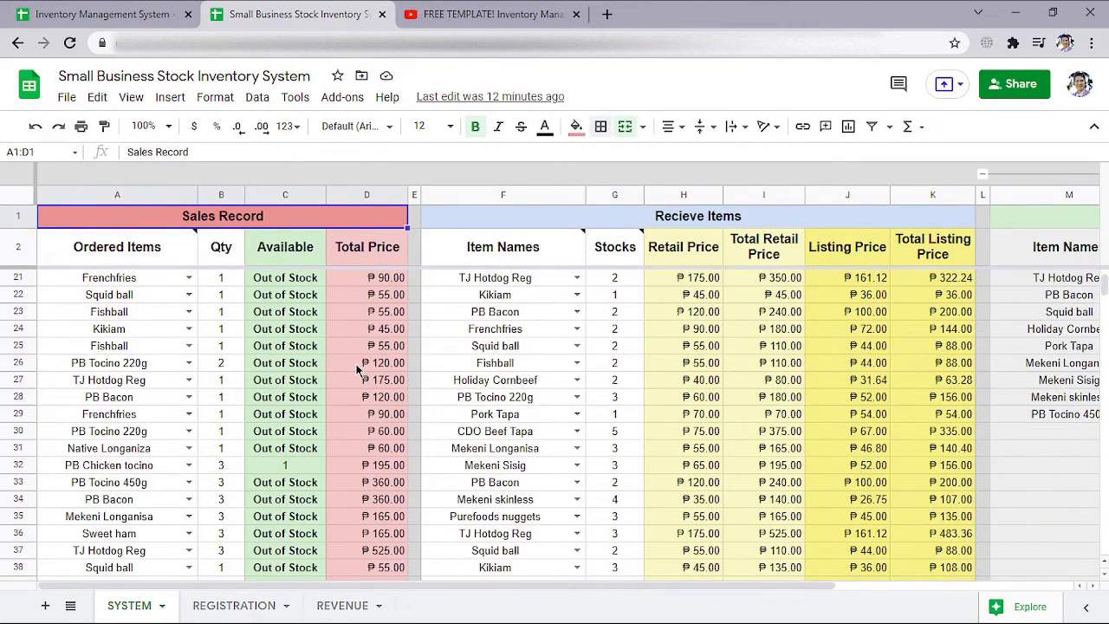
Look over the sales and received items on the SYSTEM sheet and the registered products on the REGISTRATION sheet
scroll(355, 366, up, 4)
scroll(355, 367, right, 5)
scroll(356, 367, left, 5)
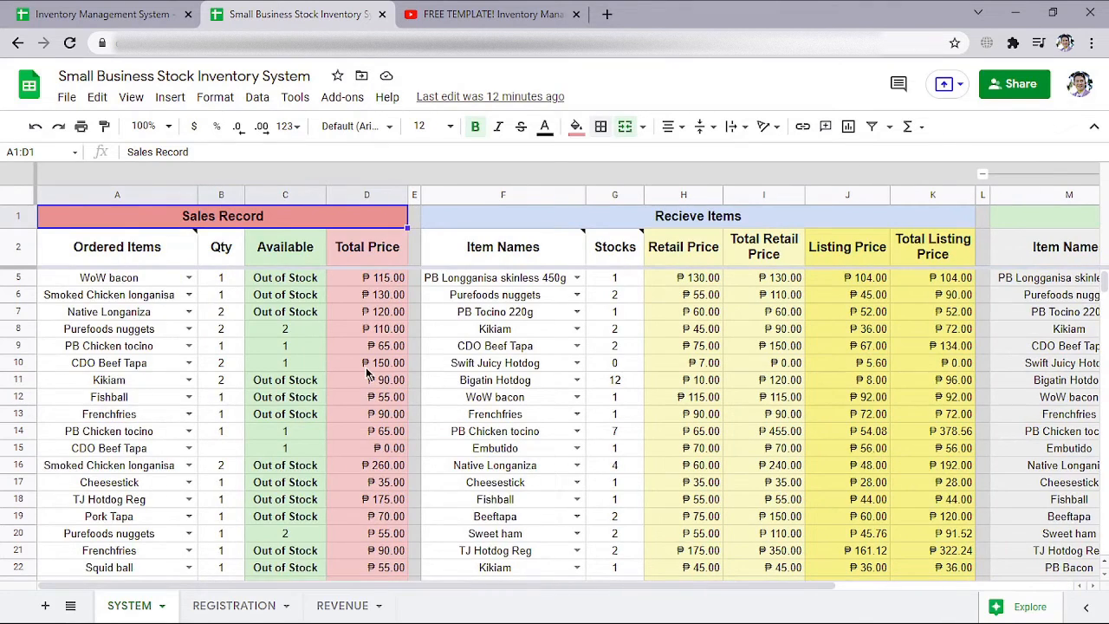
scroll(366, 366, up, 1)
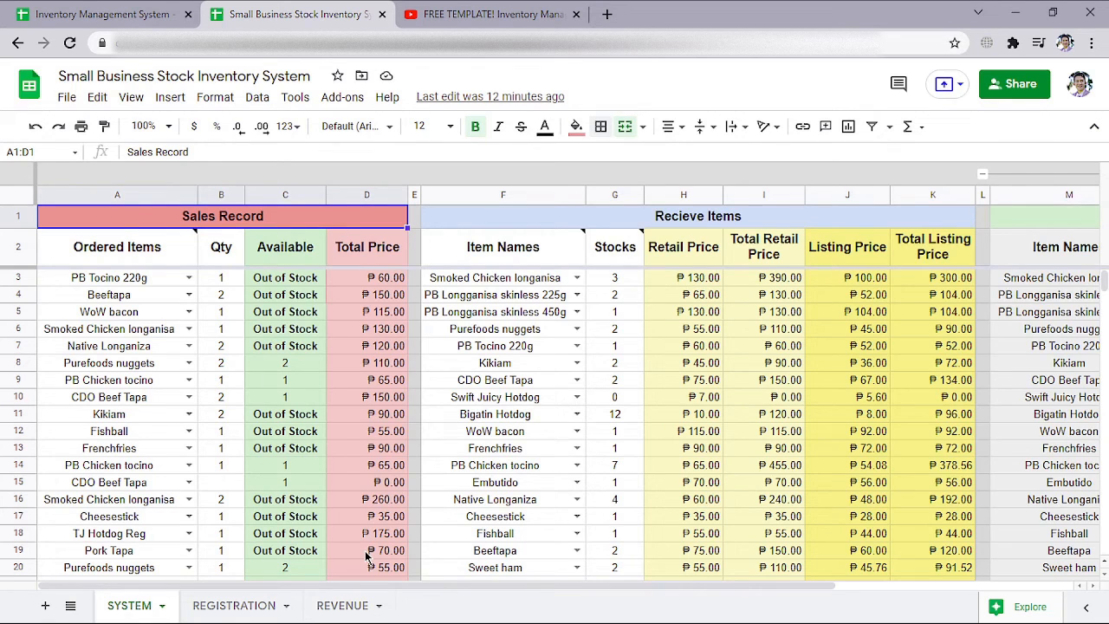
click(240, 605)
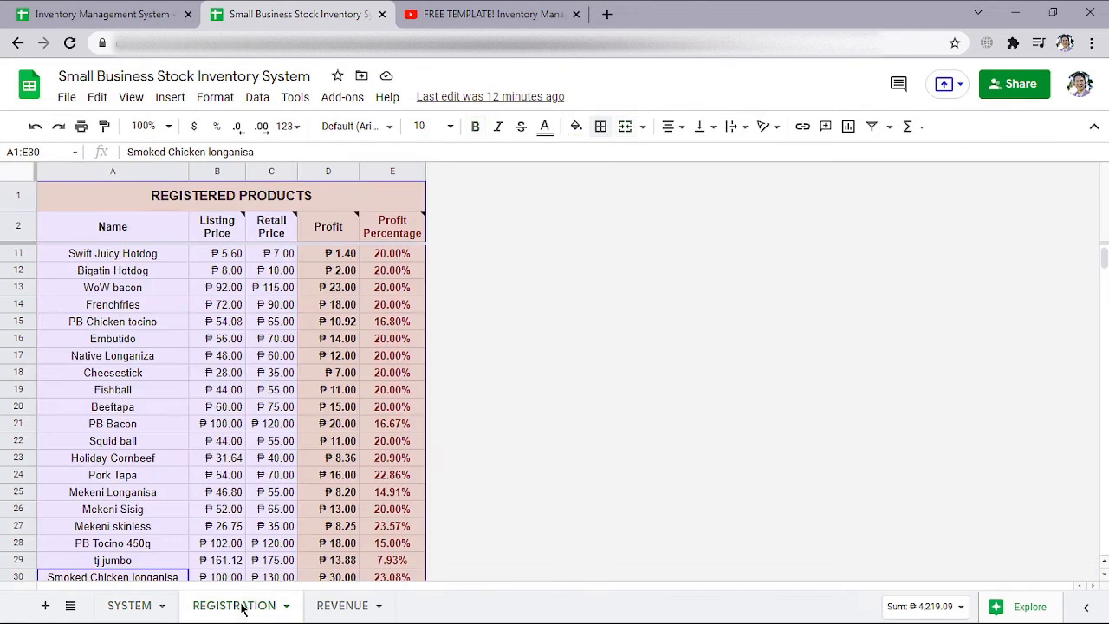
click(198, 353)
scroll(178, 340, up, 1)
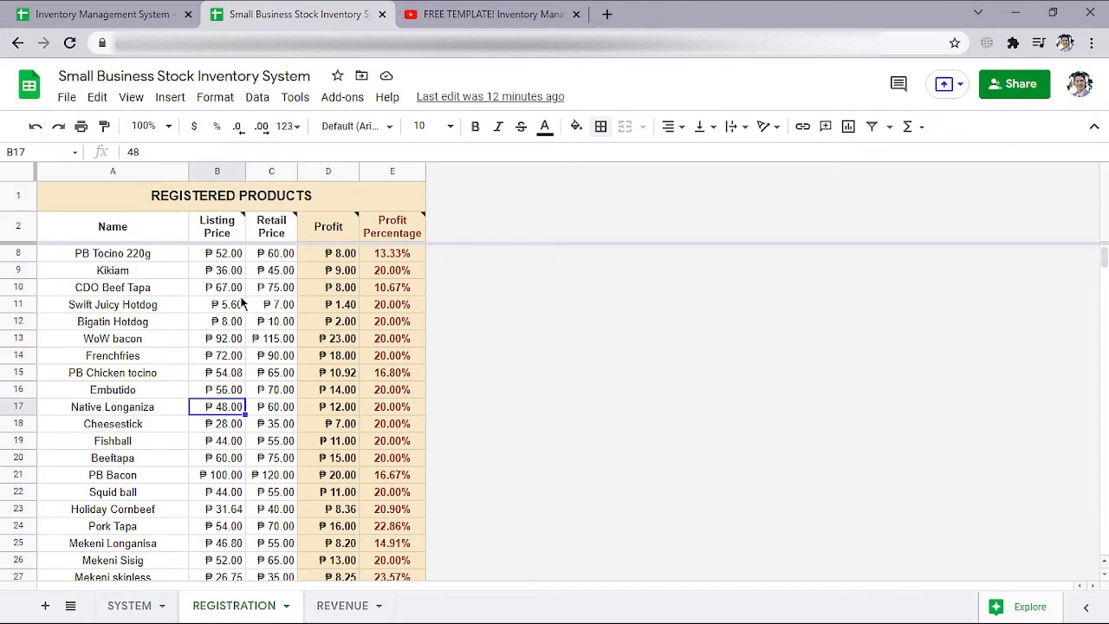
scroll(238, 308, up, 2)
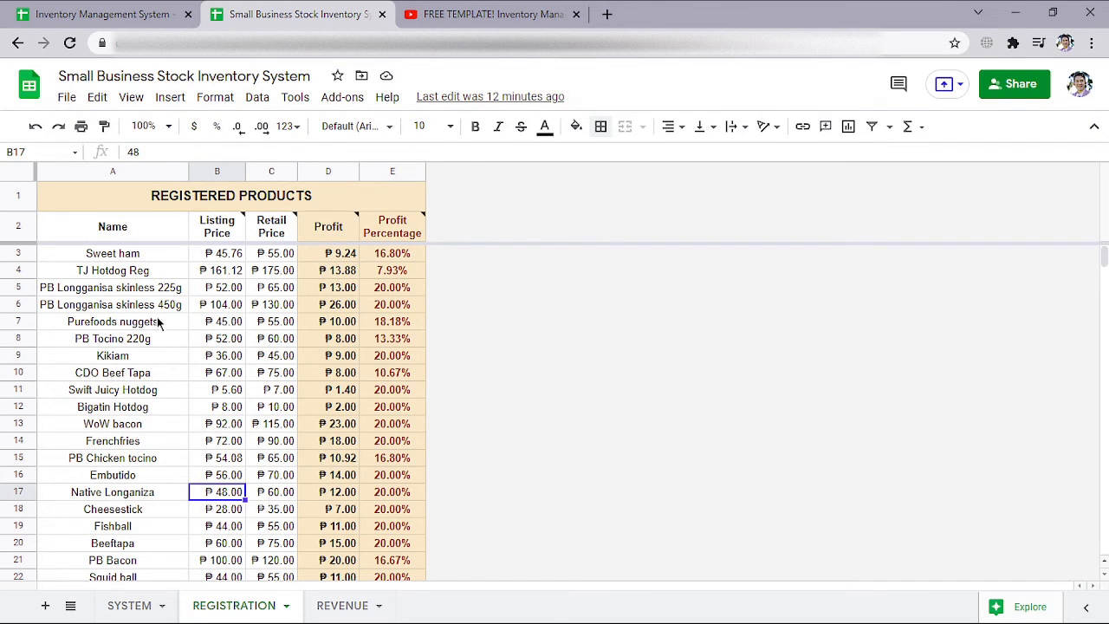
Copy the names, listing prices and retail prices of all registered products, range A3:C30 of the REGISTRATION sheet
click(125, 260)
scroll(159, 286, down, 8)
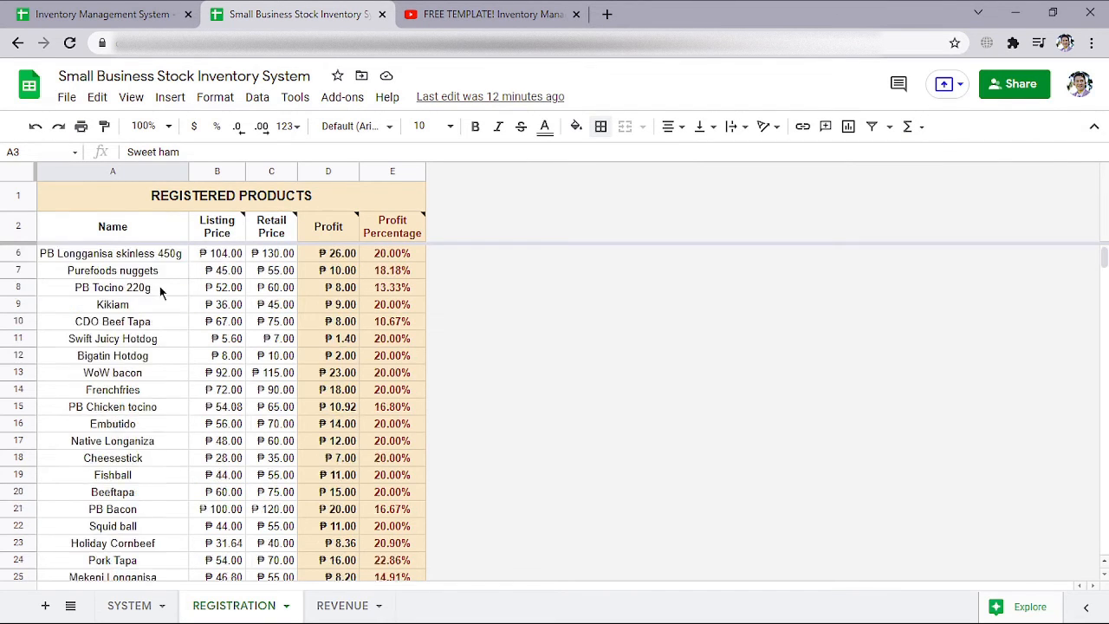
shift+click(260, 322)
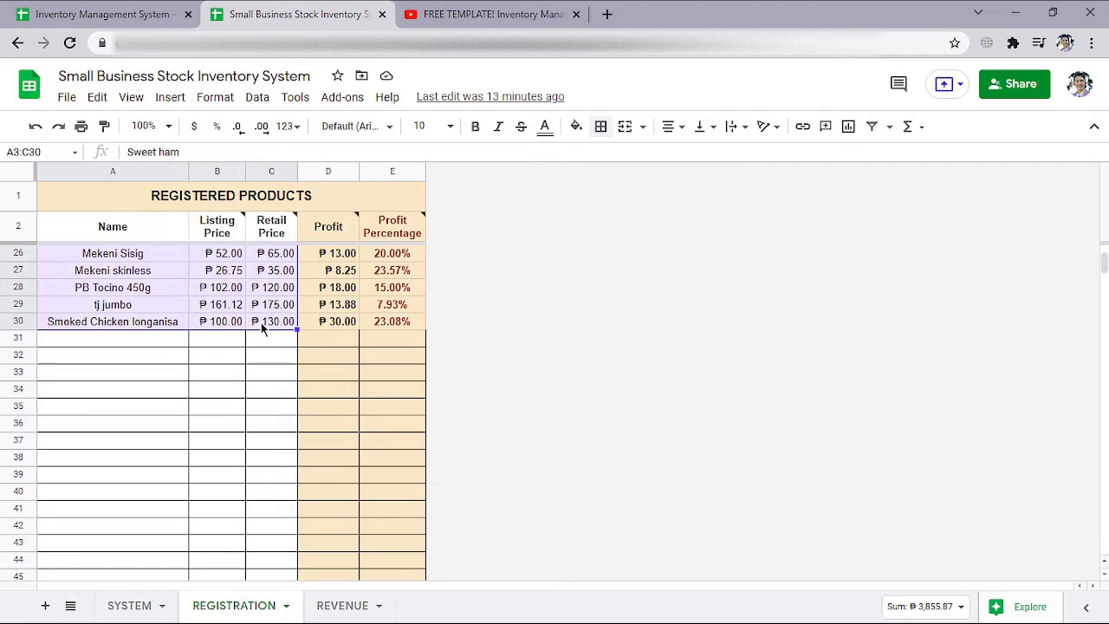
key(ctrl+c)
scroll(231, 333, up, 8)
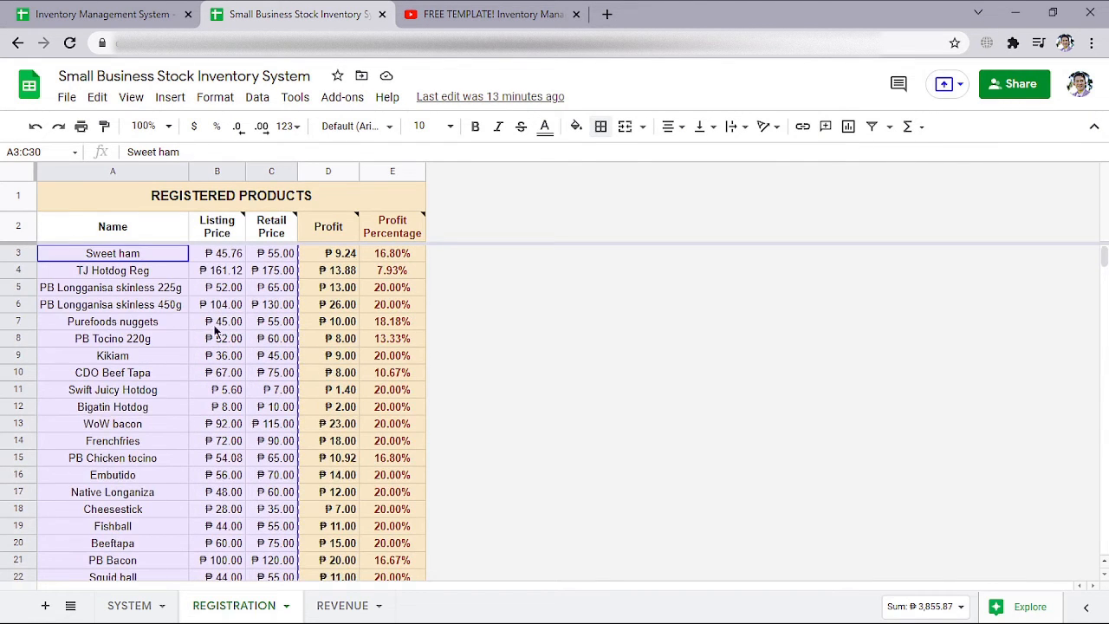
right_click(203, 321)
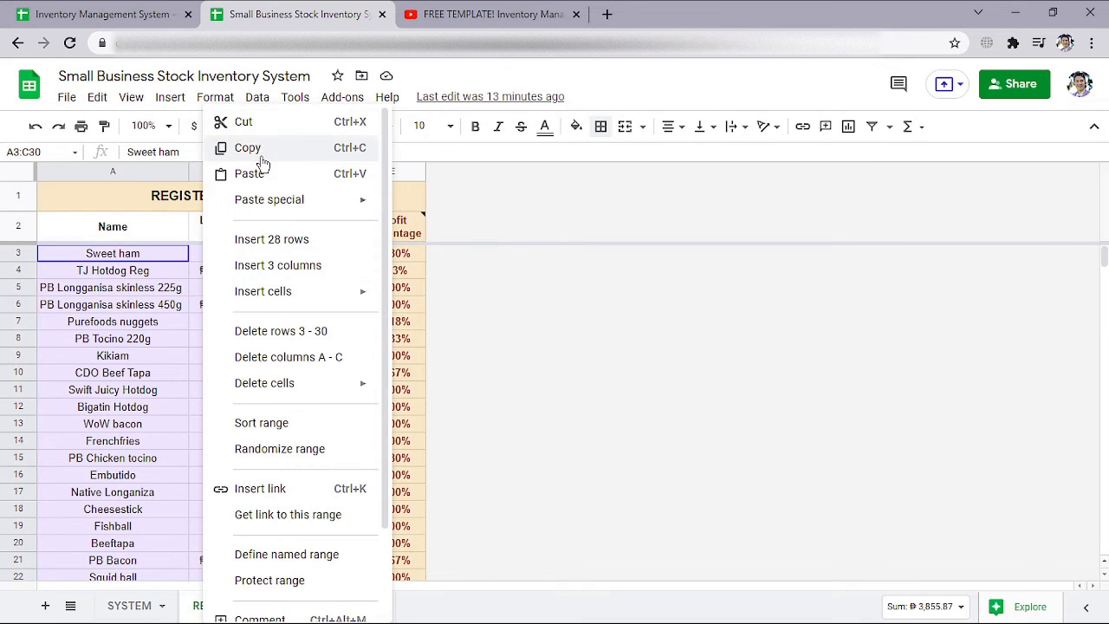
click(233, 148)
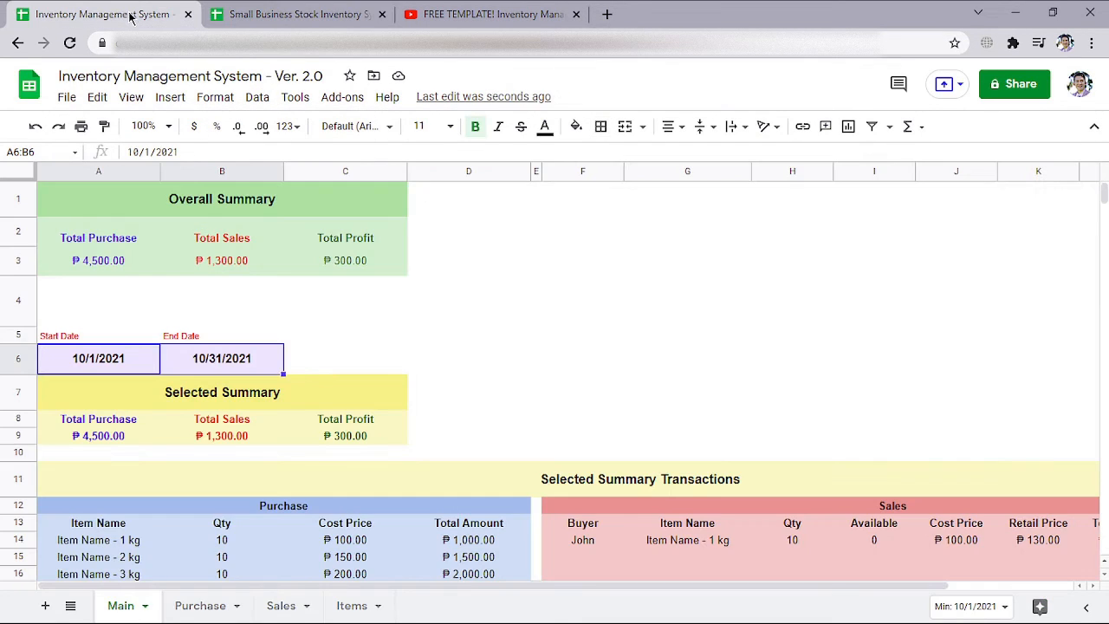
Switch to Inventory Management System - Ver. 2.0 and clear the sample item names and prices in A2:C6 of the Items sheet
click(130, 15)
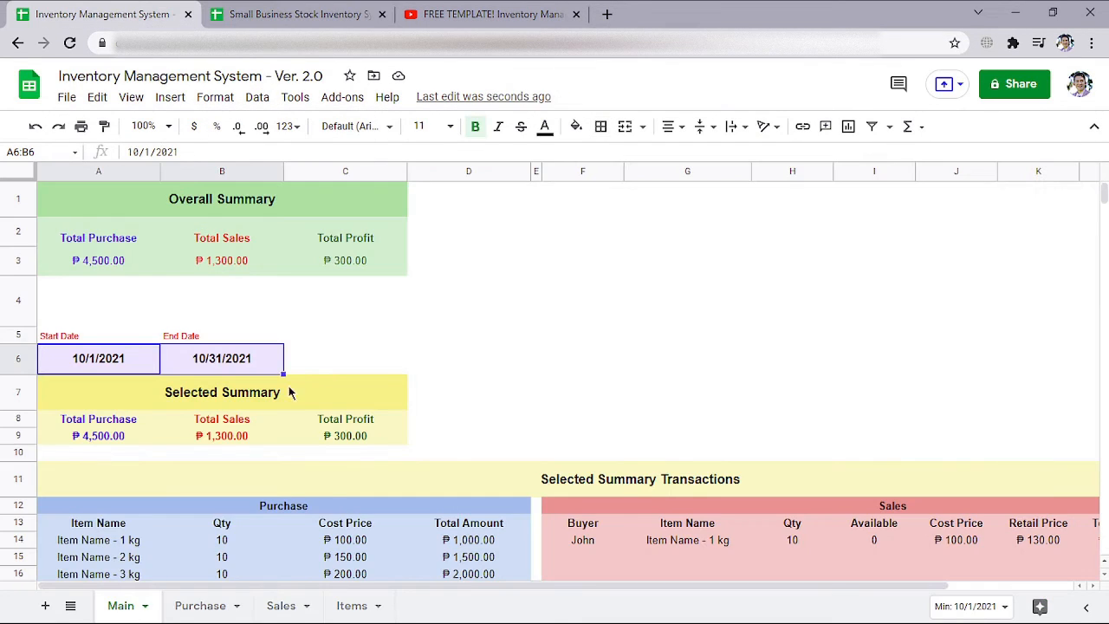
click(353, 604)
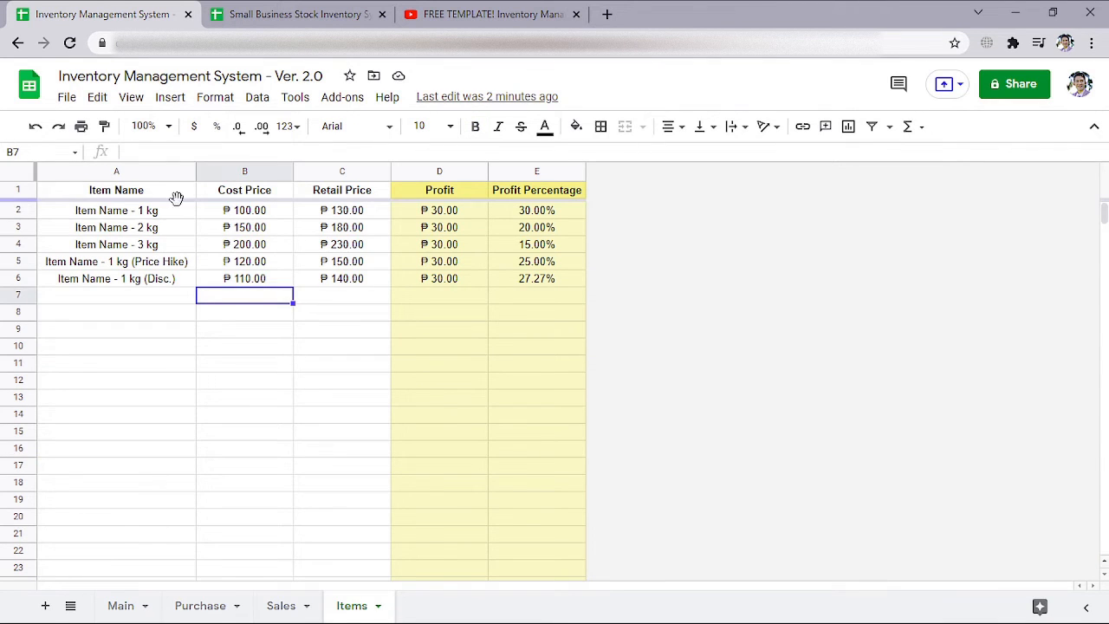
drag(163, 211, 349, 281)
key(Delete)
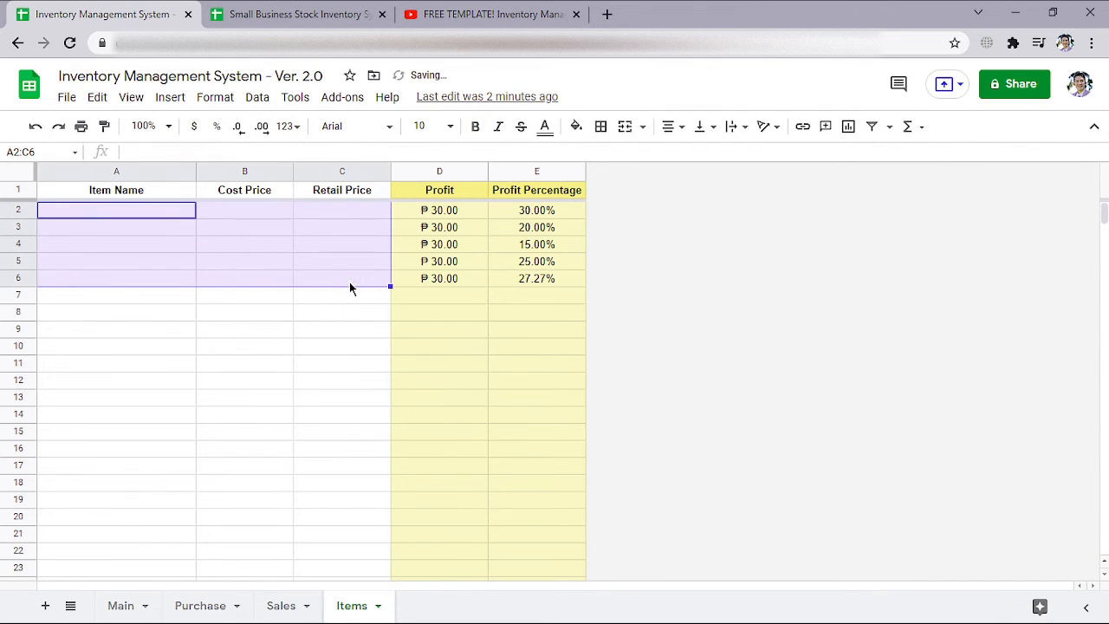
Paste the copied products into the Items sheet from cell A2 and centre-align the pasted cells
click(161, 218)
right_click(160, 219)
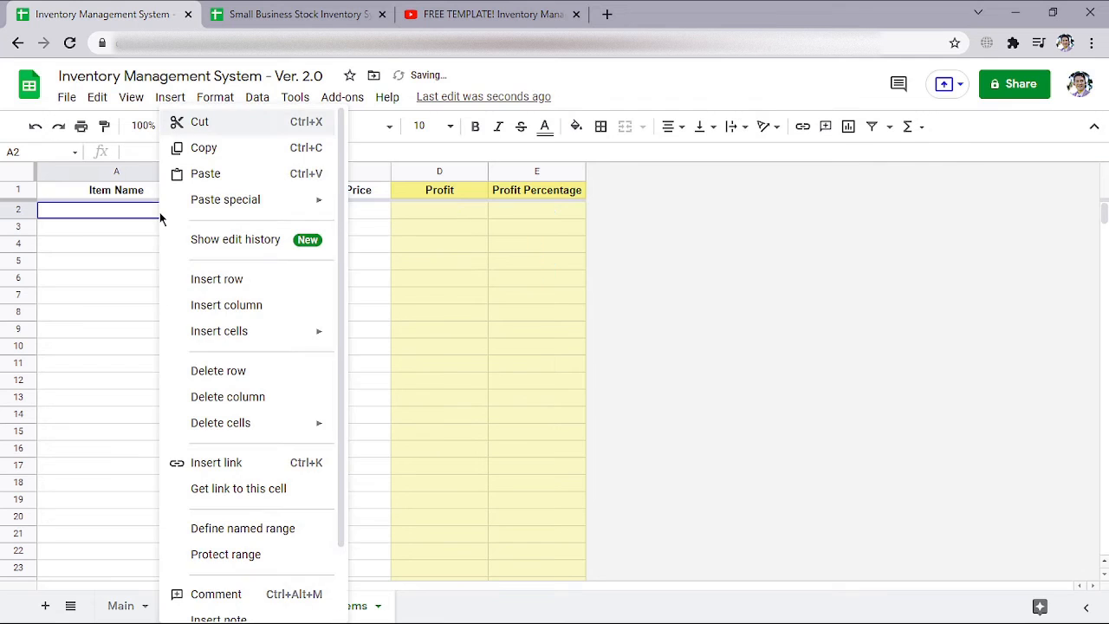
click(201, 173)
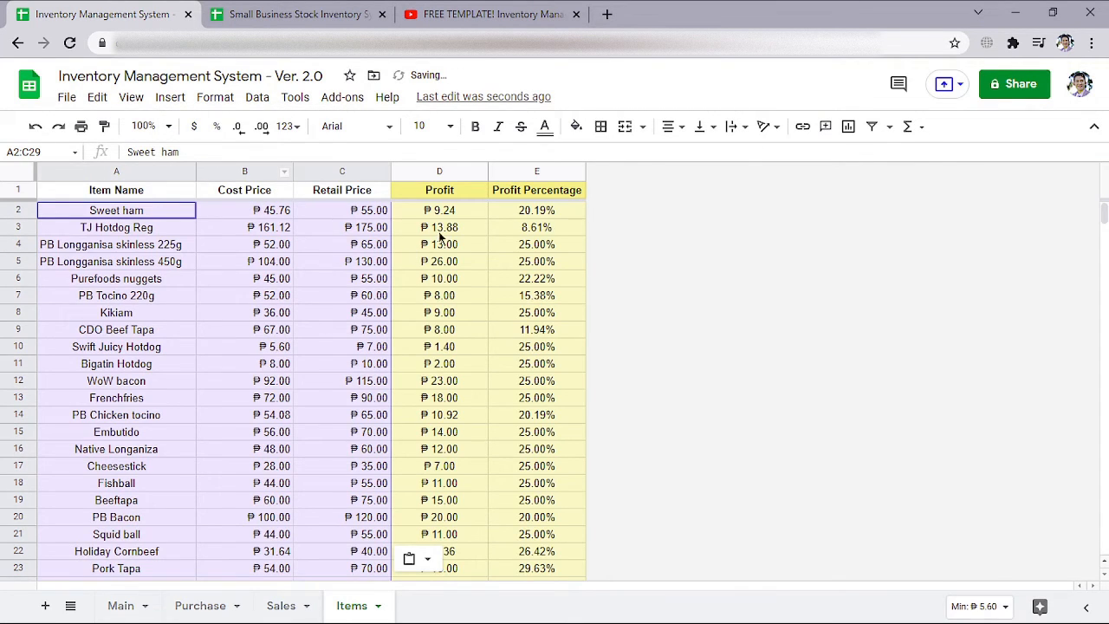
click(671, 127)
click(690, 157)
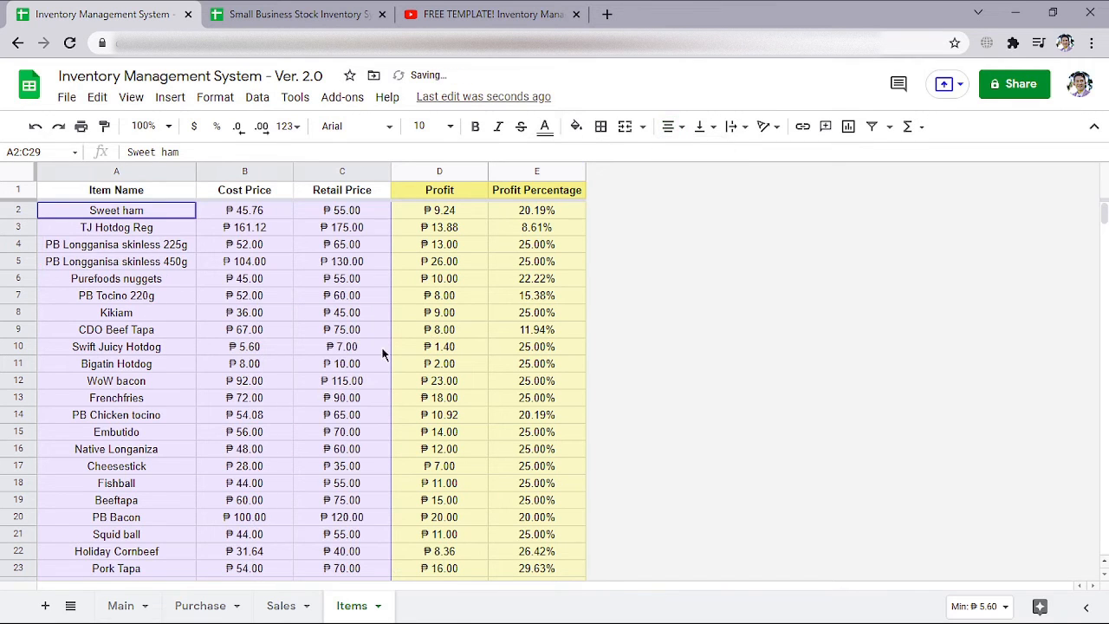
scroll(313, 343, down, 3)
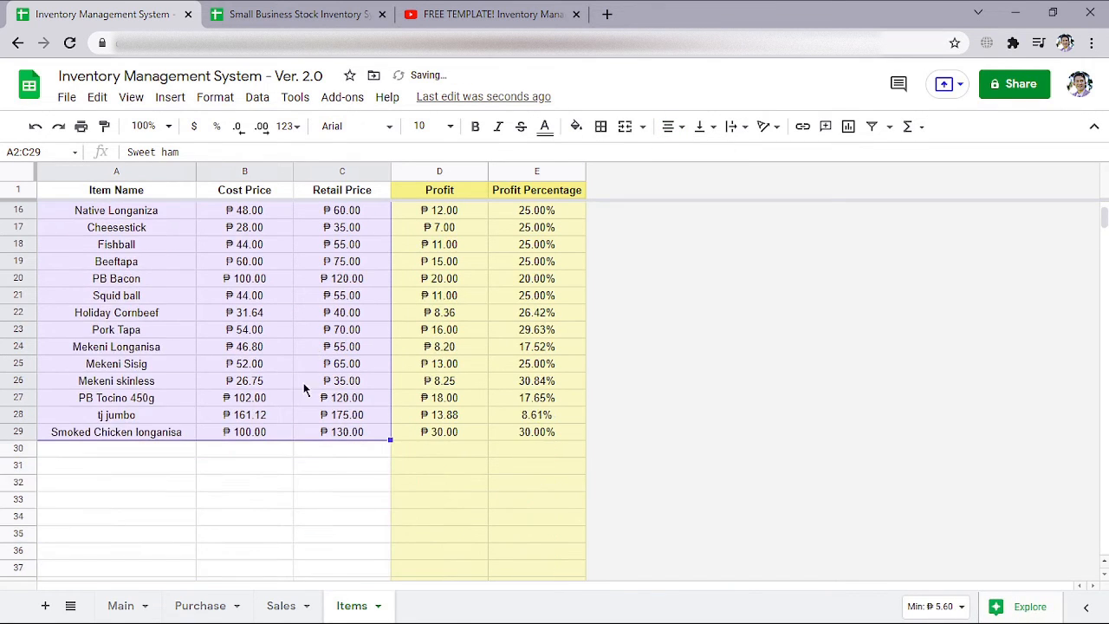
scroll(304, 390, up, 3)
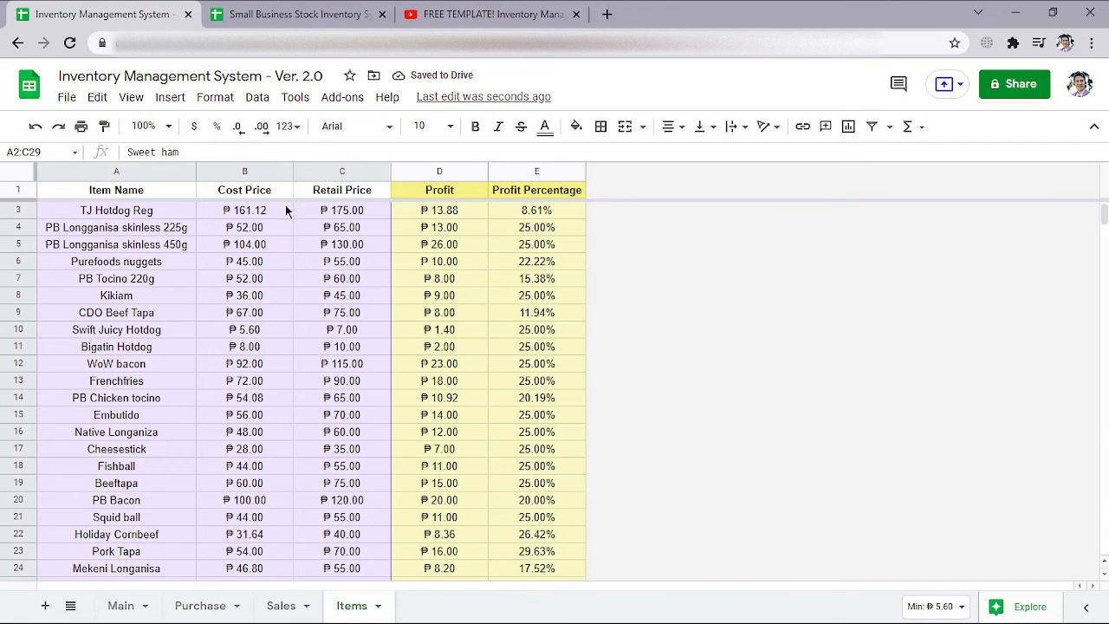
Switch to Small Business Stock Inventory System and copy the Recieve Items item names, F3:F45, from the SYSTEM sheet
click(297, 14)
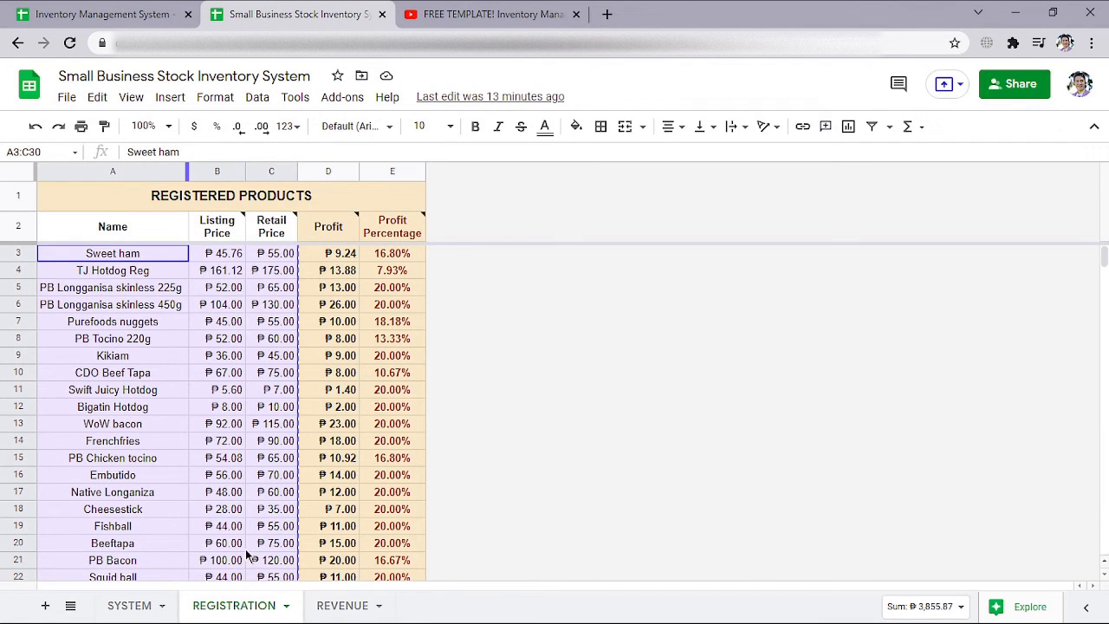
click(129, 606)
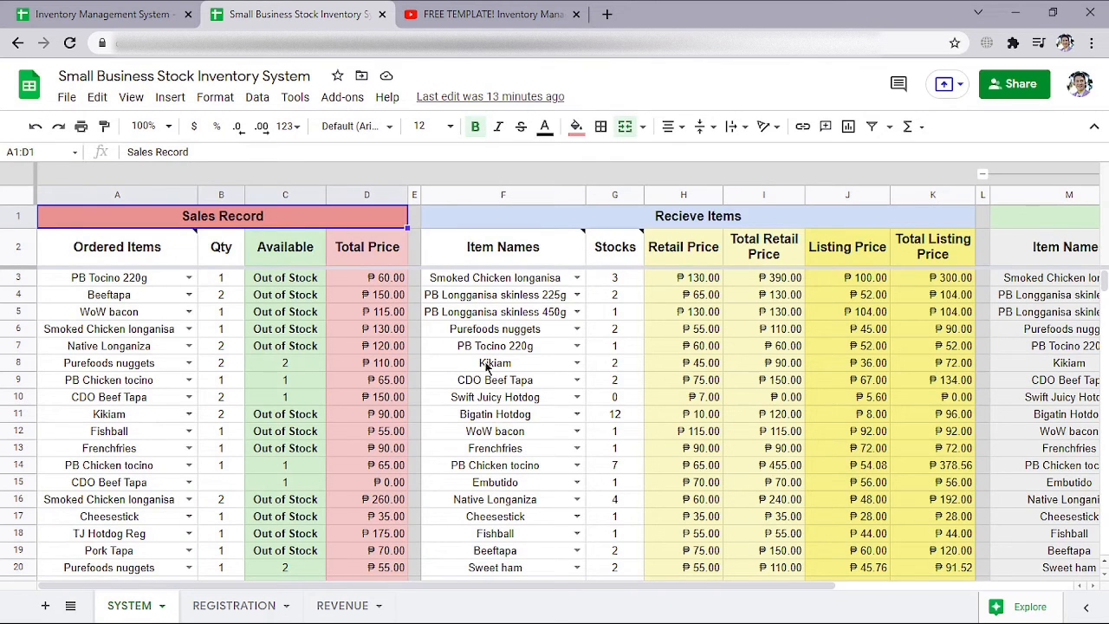
mouse_move(637, 263)
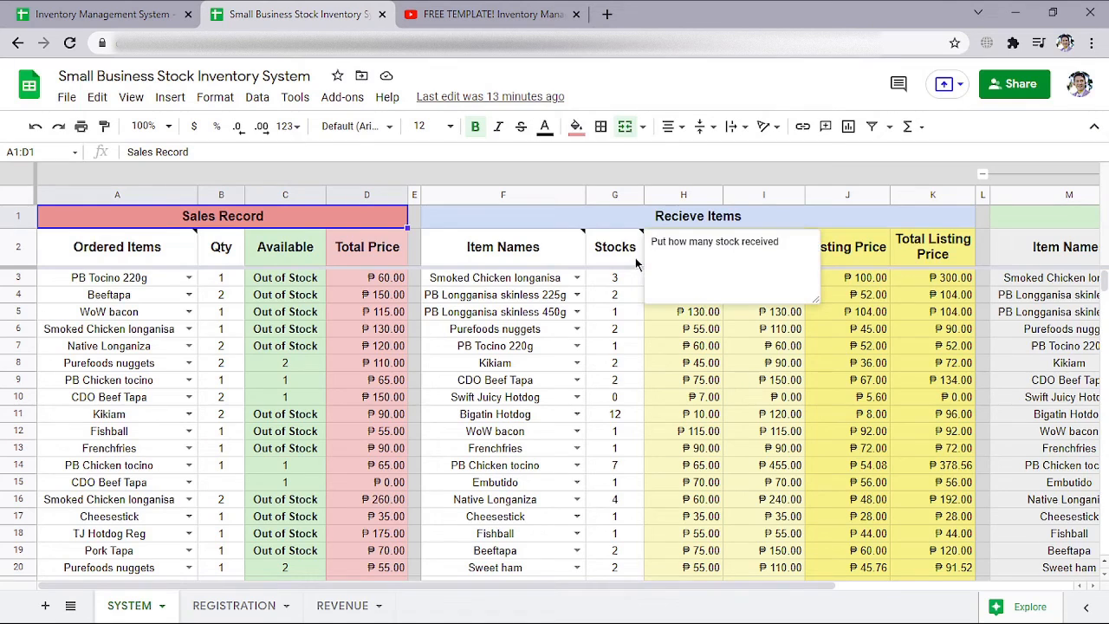
click(548, 278)
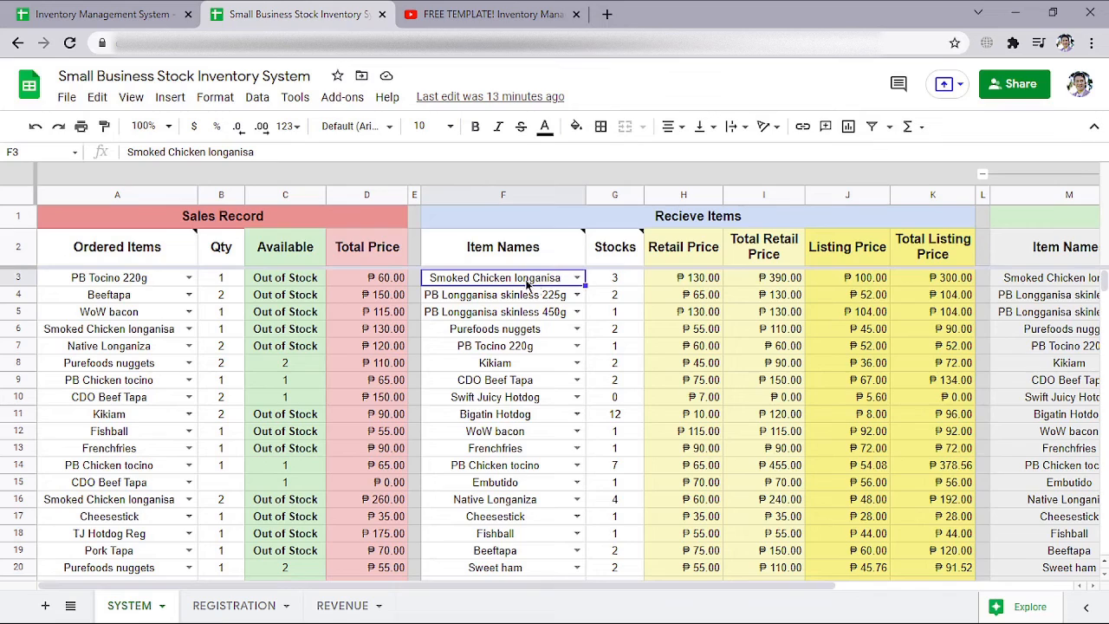
scroll(543, 285, down, 2)
scroll(543, 285, down, 11)
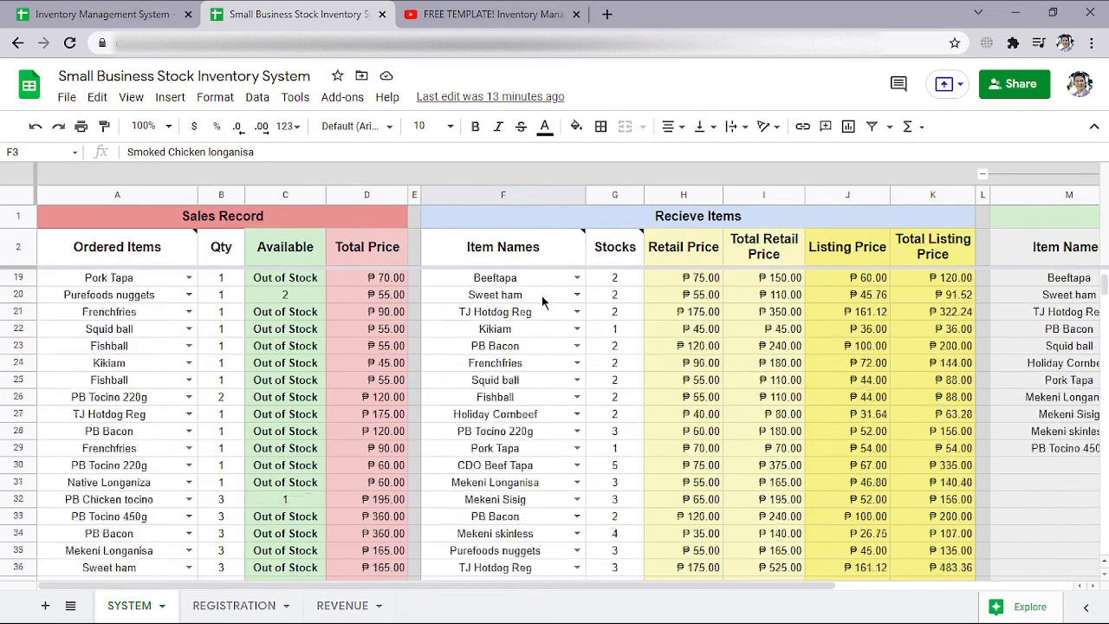
shift+click(533, 328)
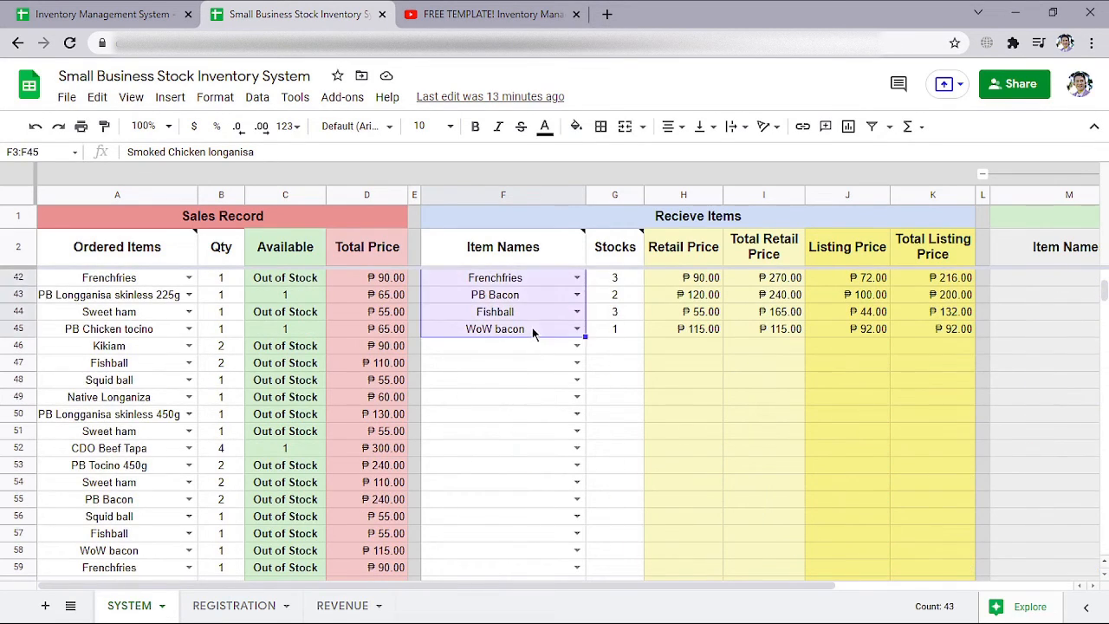
right_click(524, 307)
click(570, 173)
Return to Inventory Management System - Ver. 2.0 and clear the sample dates, items and quantities in A2:C4 of the Purchase sheet
click(148, 14)
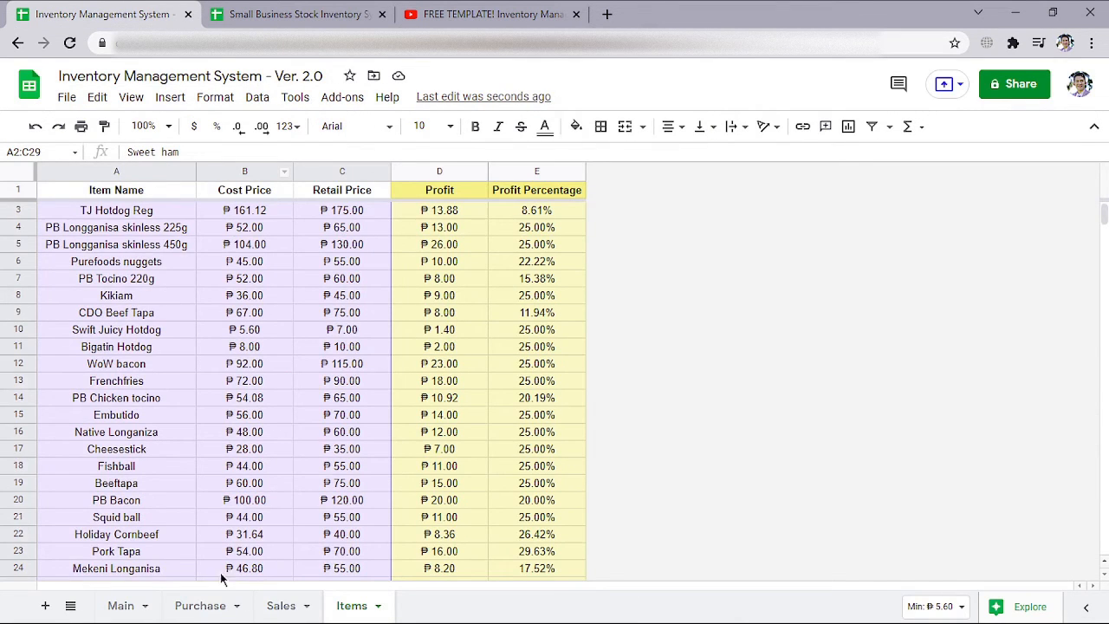
click(208, 606)
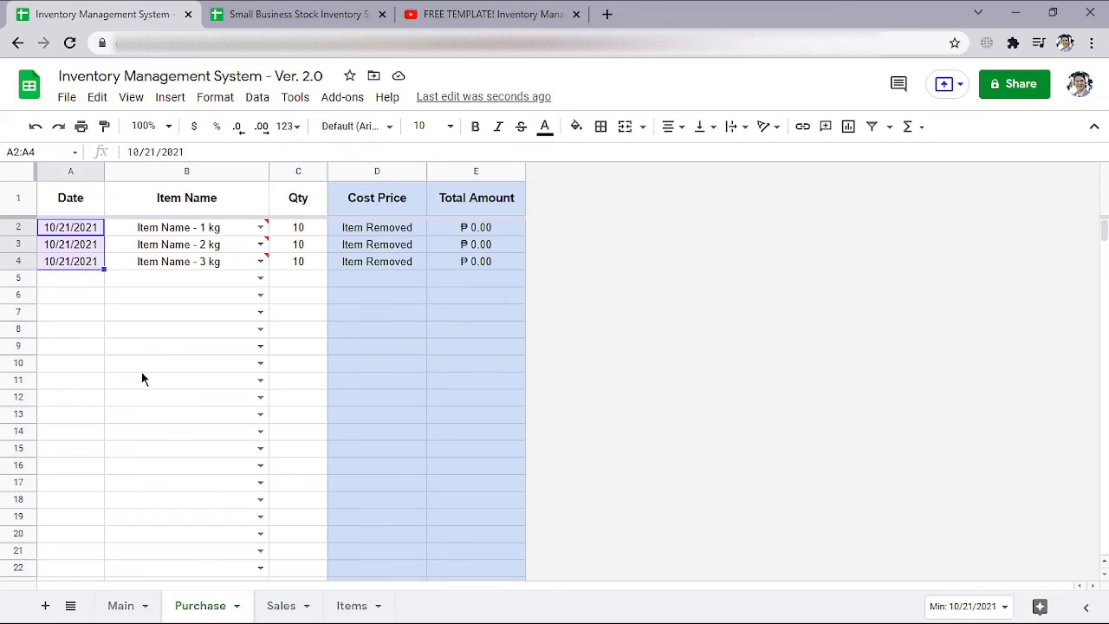
click(87, 232)
shift+click(310, 265)
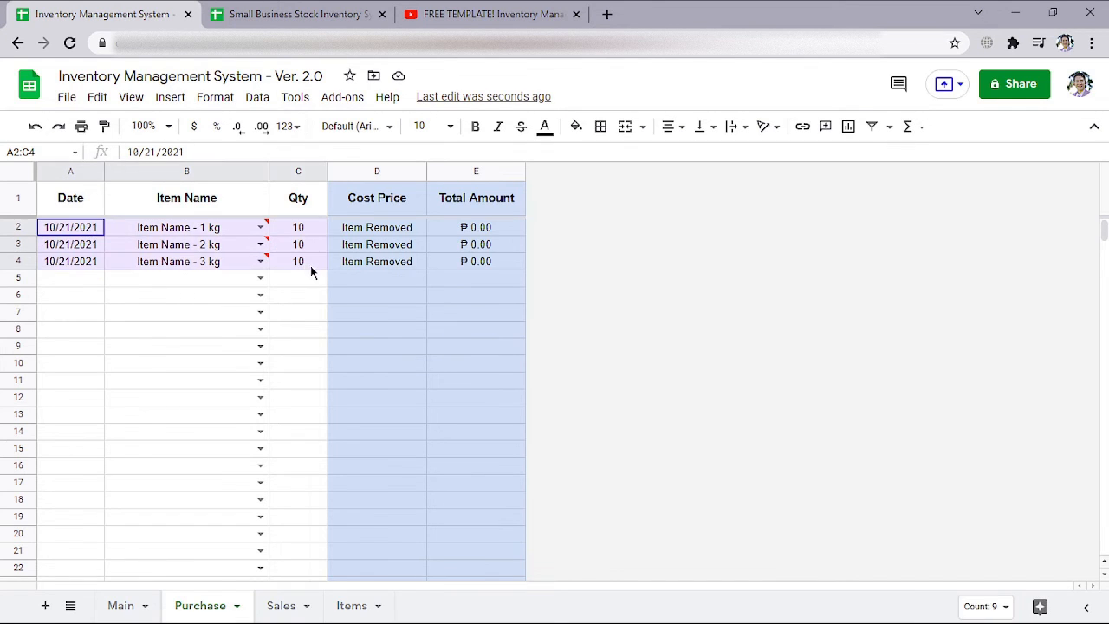
key(Delete)
Paste the copied item names into the Purchase sheet's Item Name column from cell B2
click(177, 233)
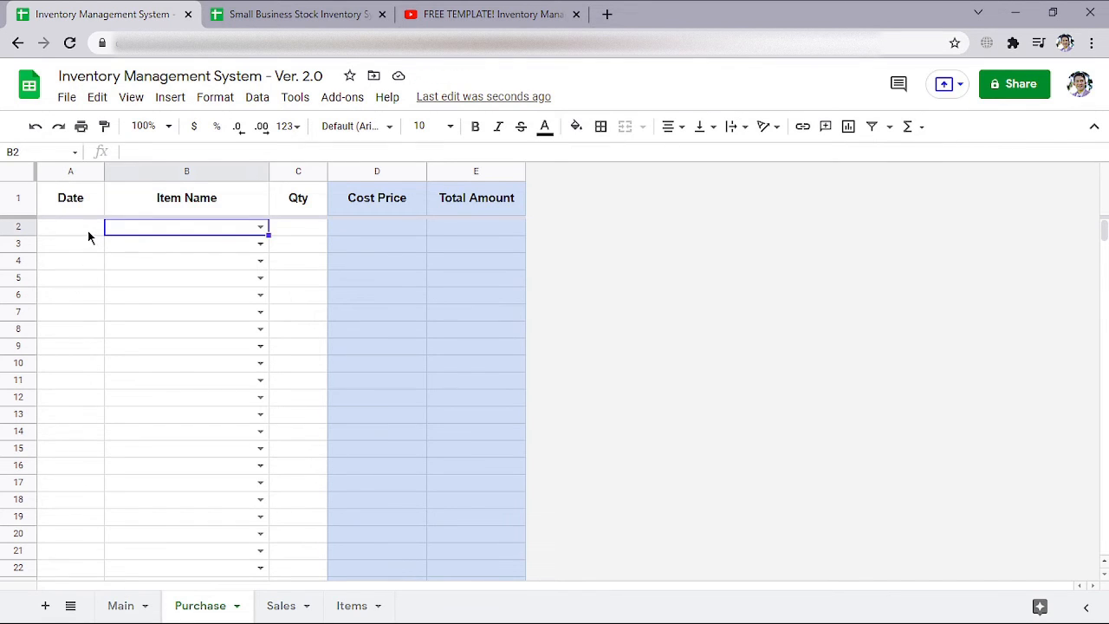
right_click(193, 229)
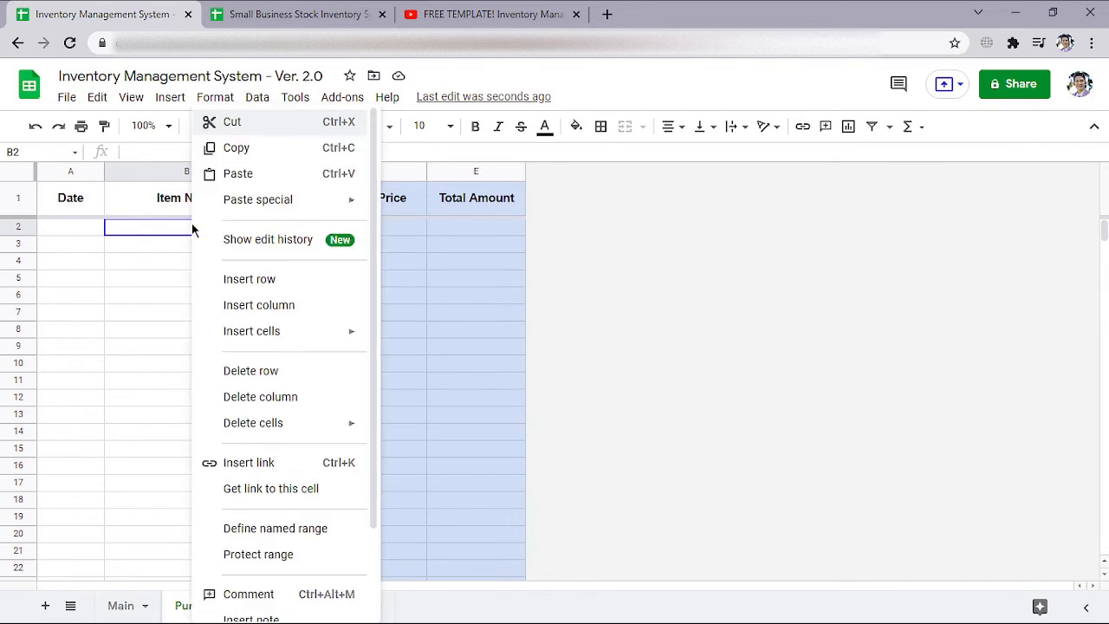
click(250, 174)
click(295, 229)
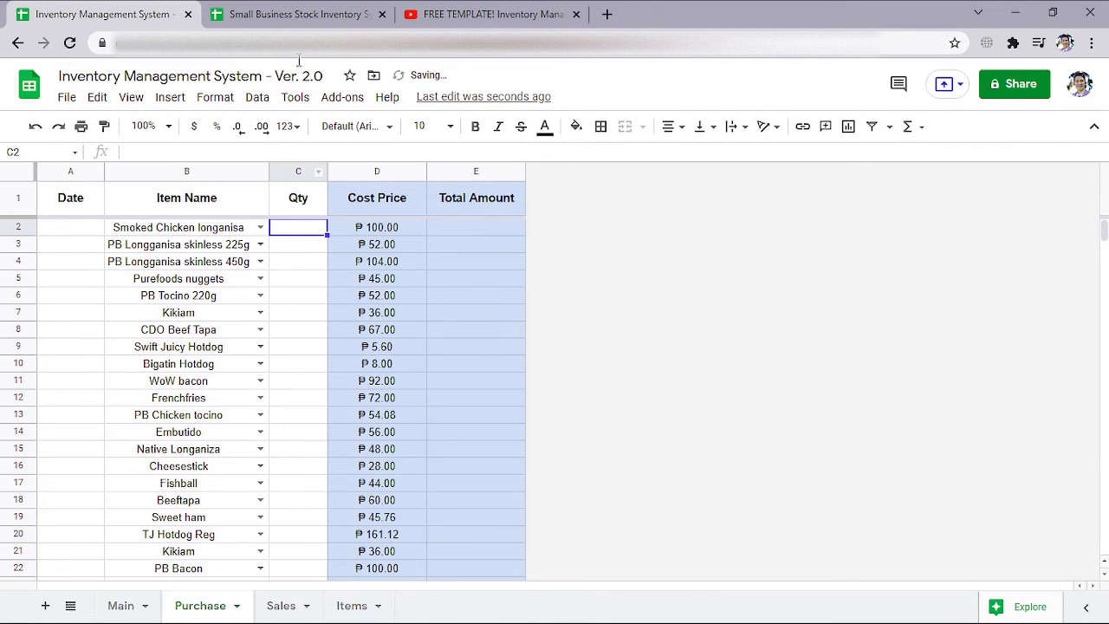
Switch to Small Business Stock Inventory System and copy the Stocks quantities of the received items, G3:G45
click(312, 16)
scroll(620, 277, up, 13)
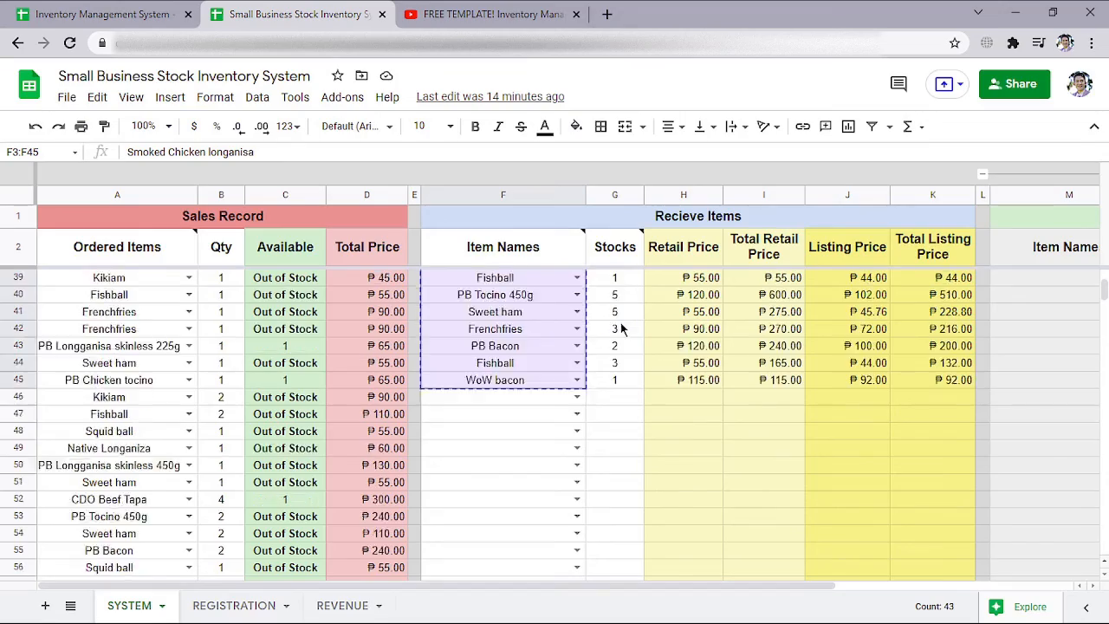
click(612, 282)
scroll(613, 286, down, 13)
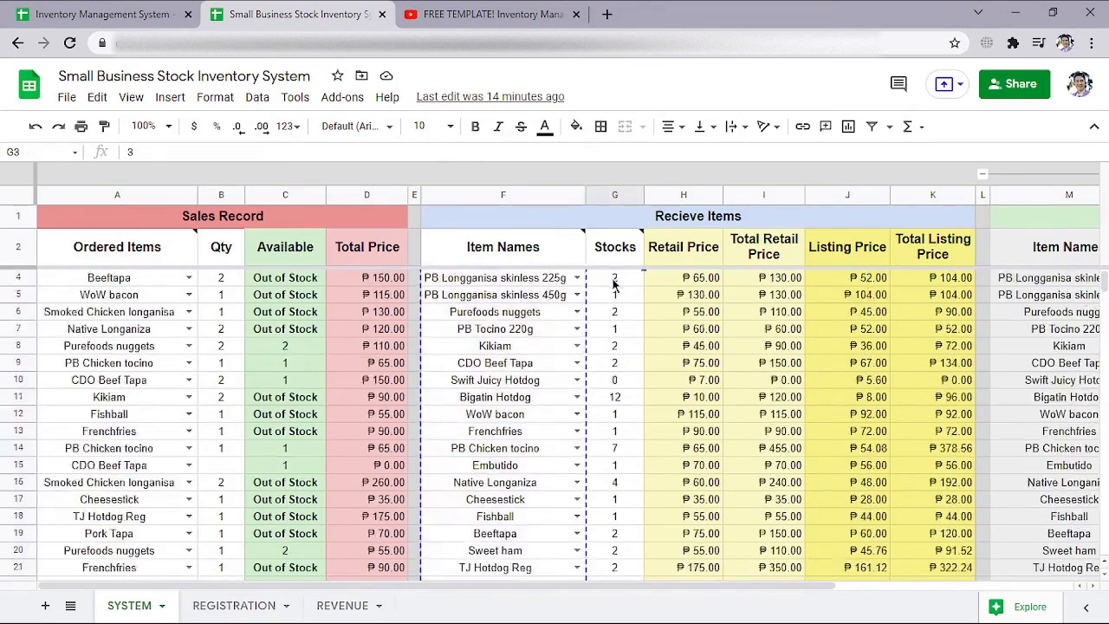
shift+click(610, 319)
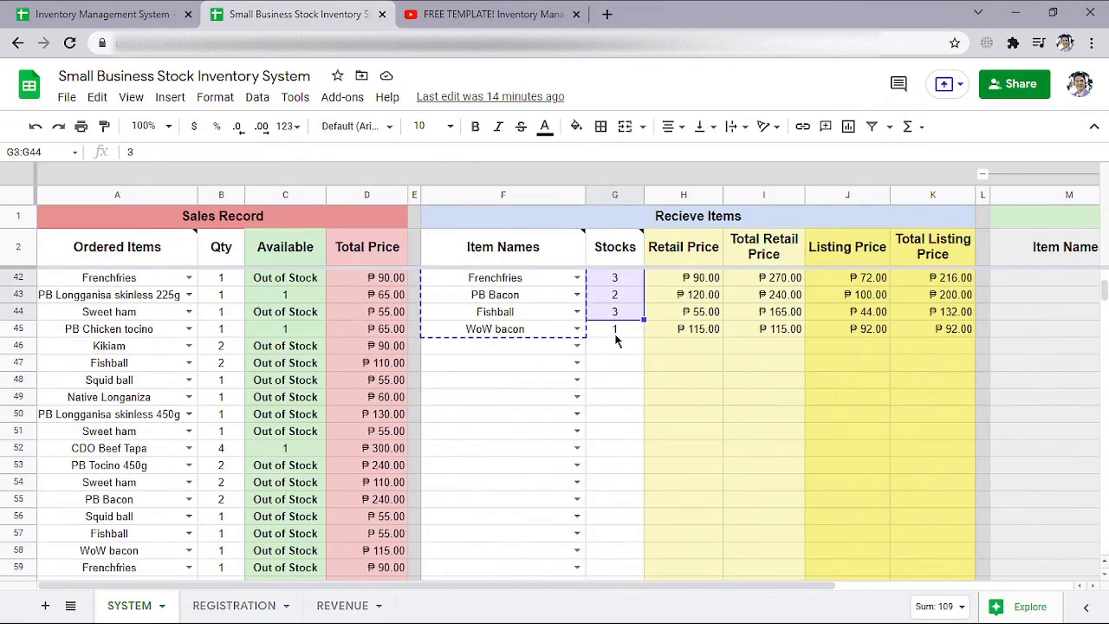
shift+click(614, 333)
right_click(612, 307)
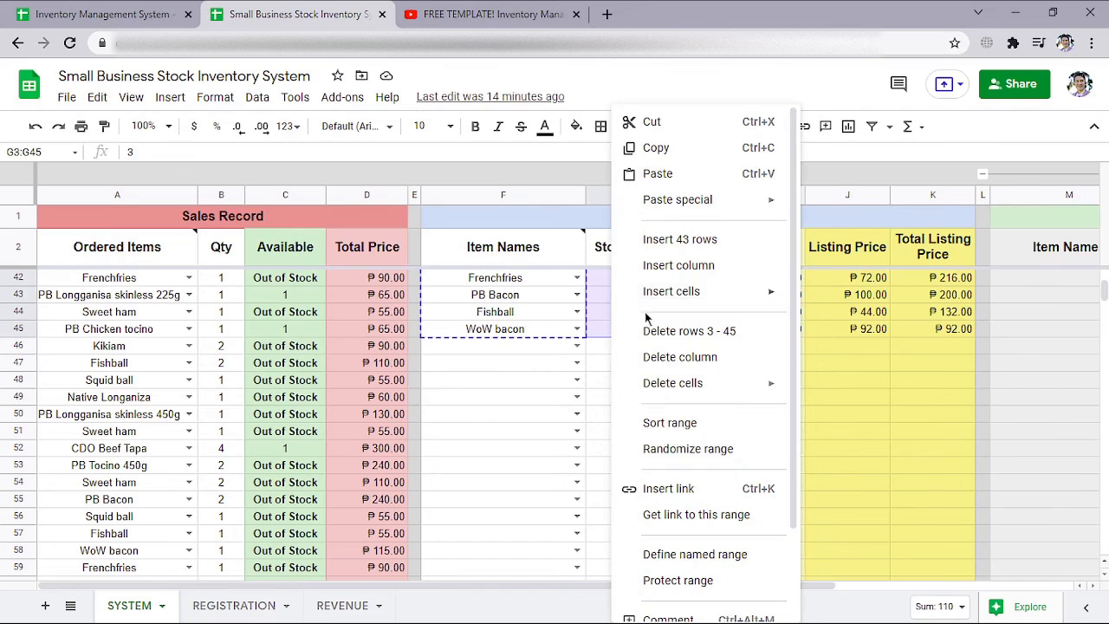
click(655, 148)
Return to Inventory Management System - Ver. 2.0 and paste the copied quantities into the Purchase sheet's Qty column from cell C2
click(108, 14)
right_click(308, 233)
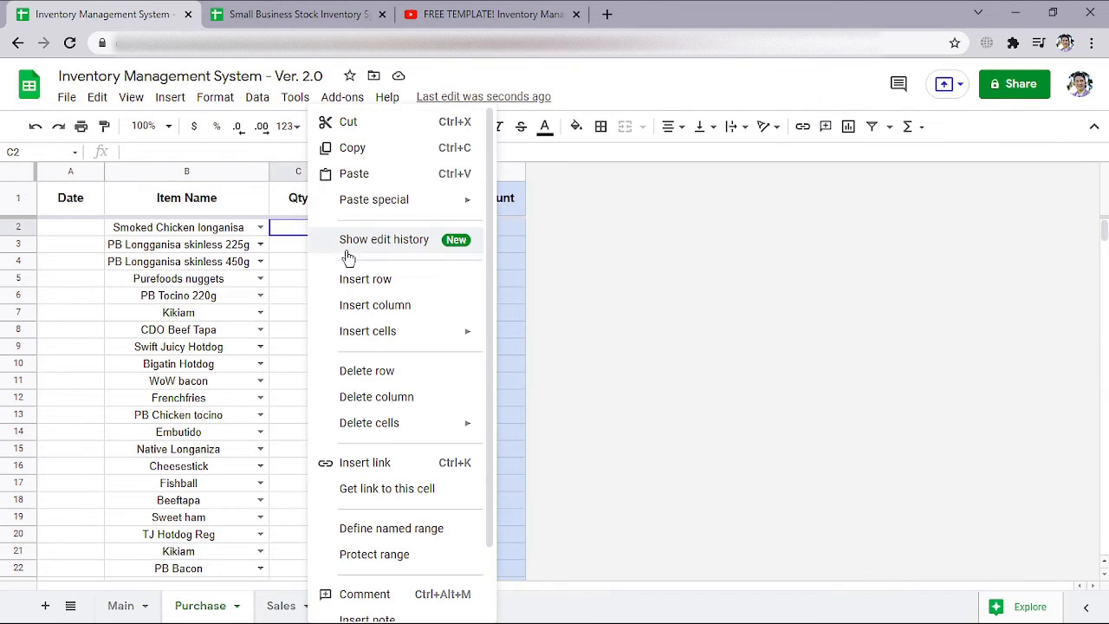
click(356, 173)
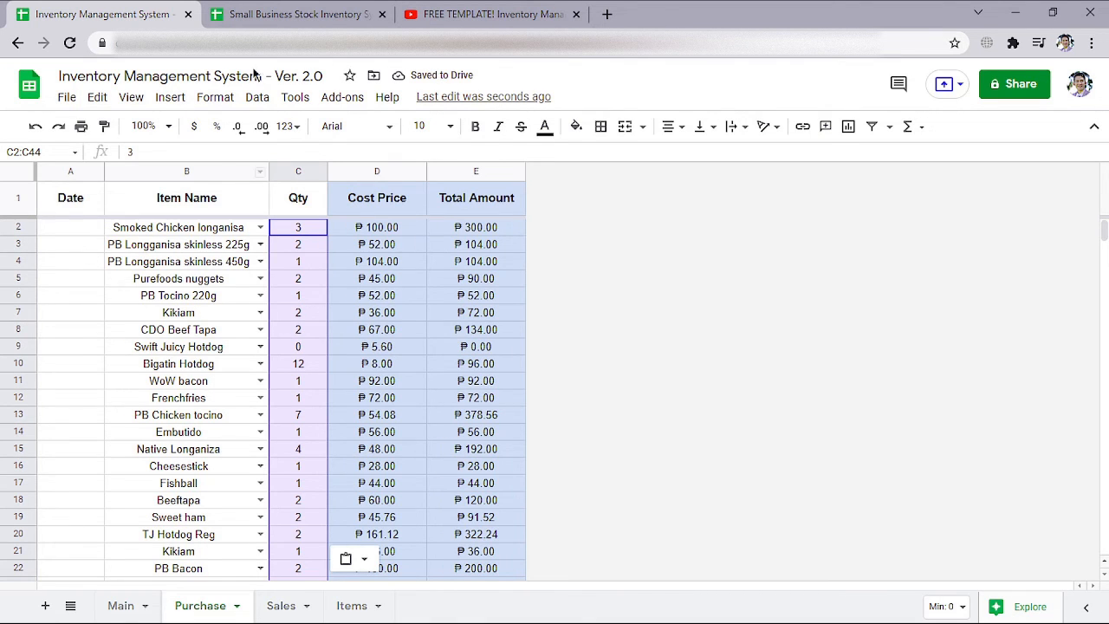
Enter the date 10/21/2021 in cell A2 of the Purchase sheet and fill consecutive daily dates down through A44
click(292, 18)
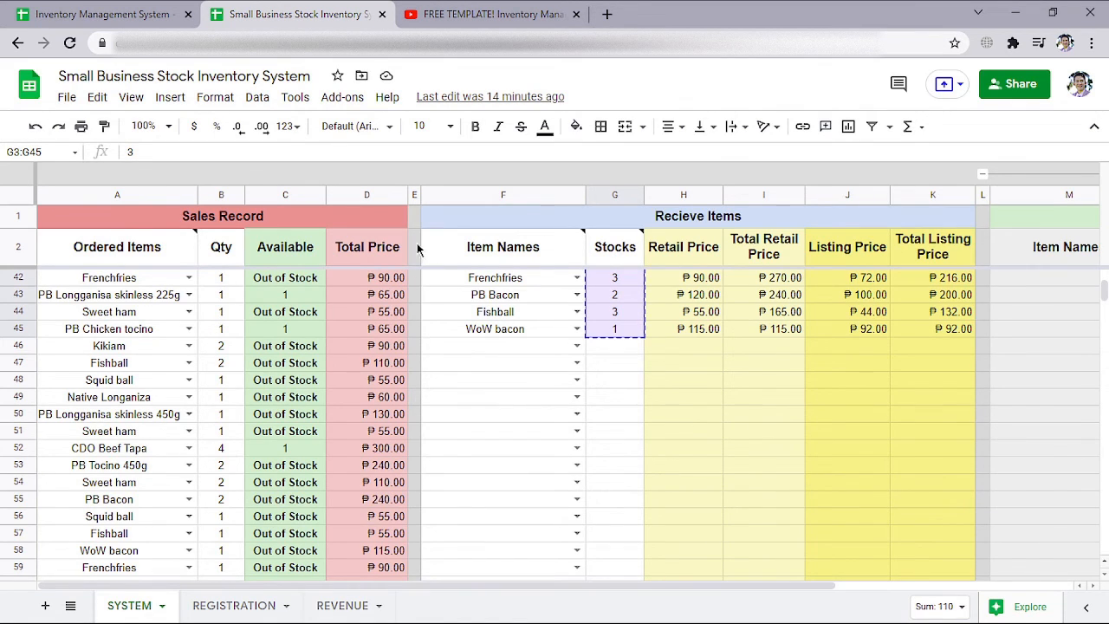
click(165, 21)
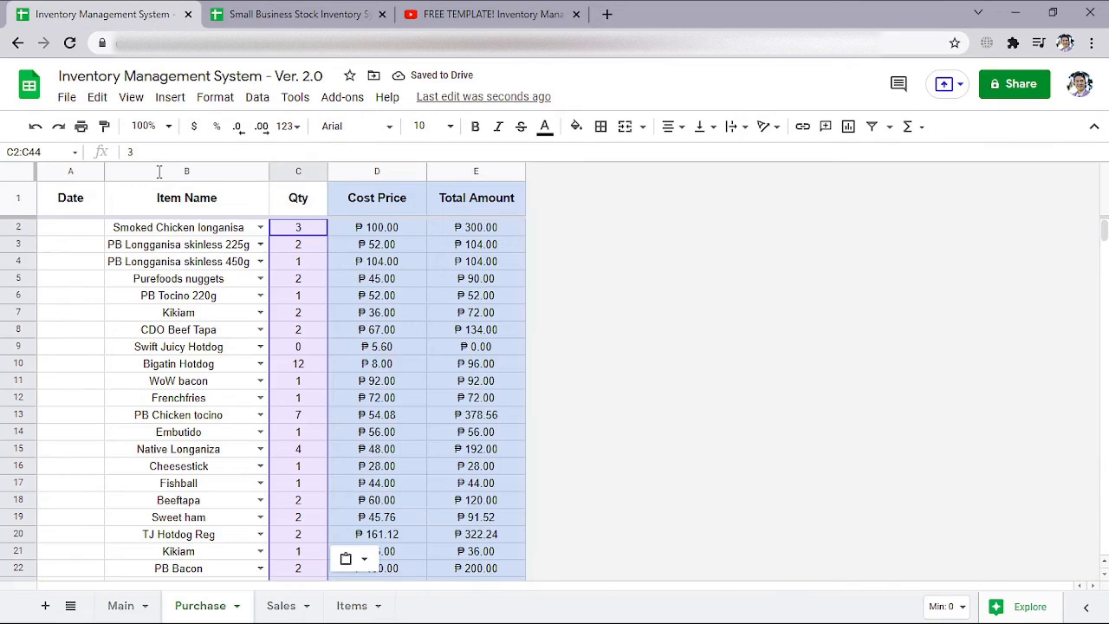
click(82, 228)
key(ctrl+semicolon)
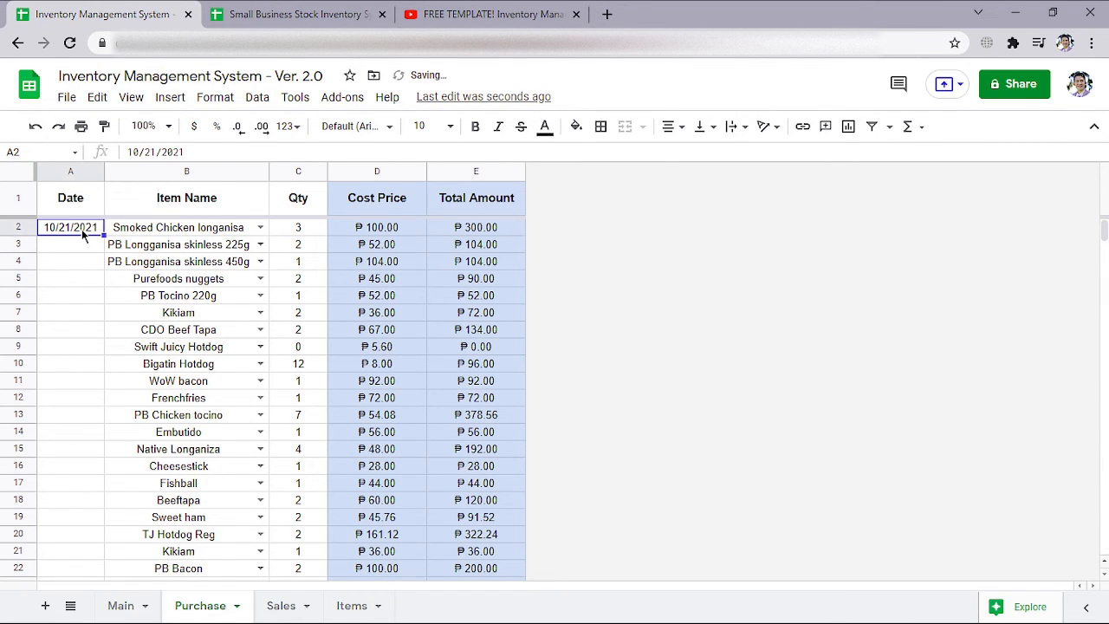
scroll(67, 365, down, 6)
drag(87, 345, 77, 405)
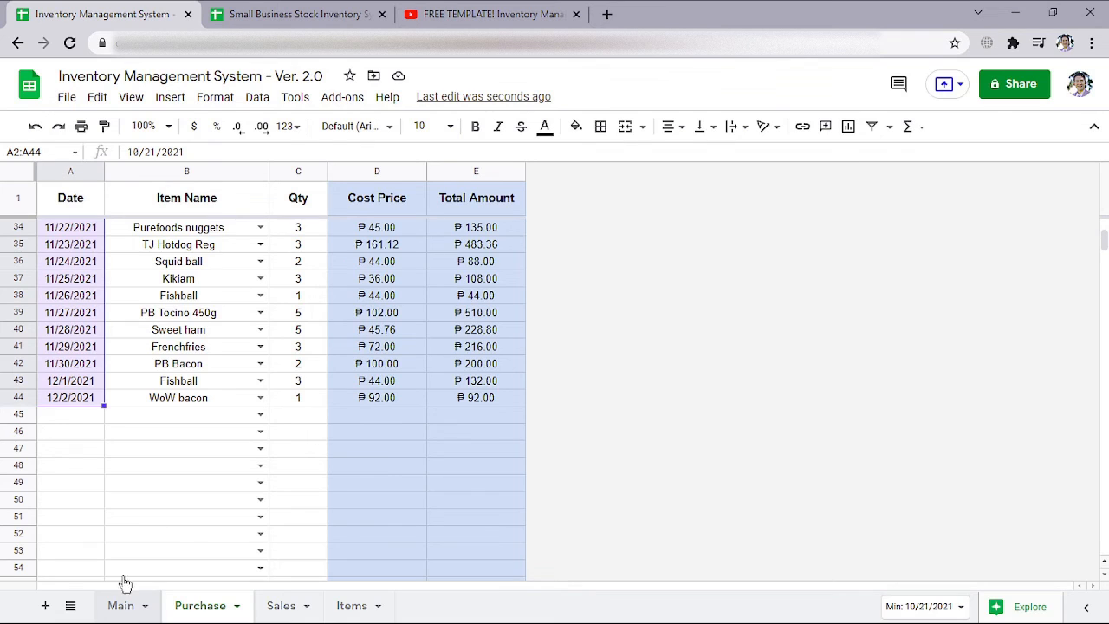
scroll(92, 414, up, 10)
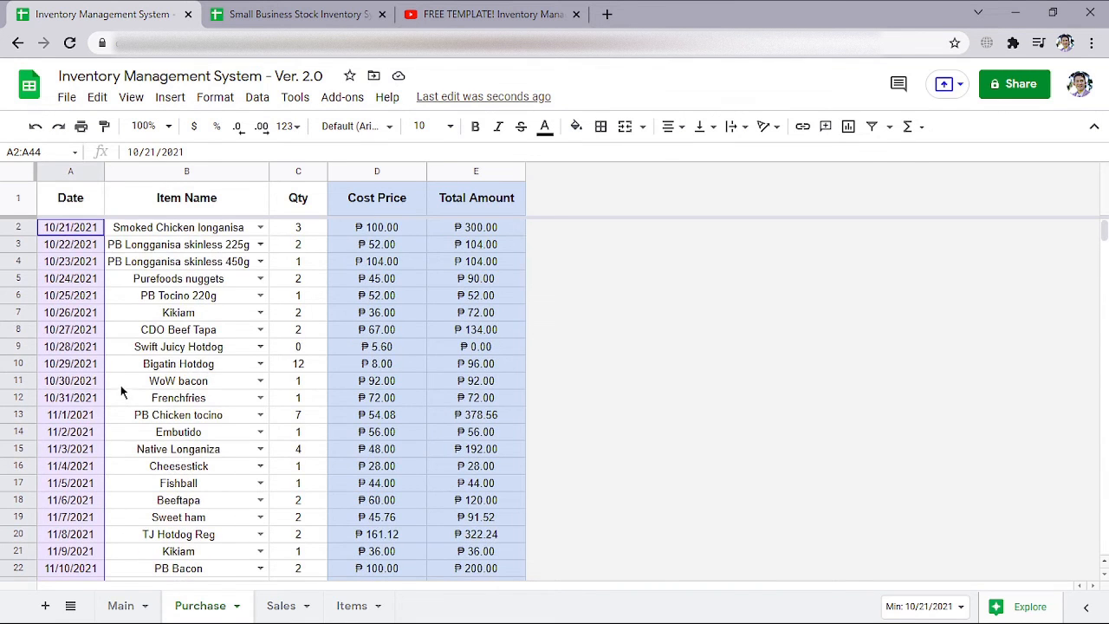
Copy the sales record's Ordered Items and Qty, A3:B59, from Small Business Stock Inventory System, and open the Sales sheet in Inventory Management System - Ver. 2.0
click(279, 13)
scroll(329, 404, up, 5)
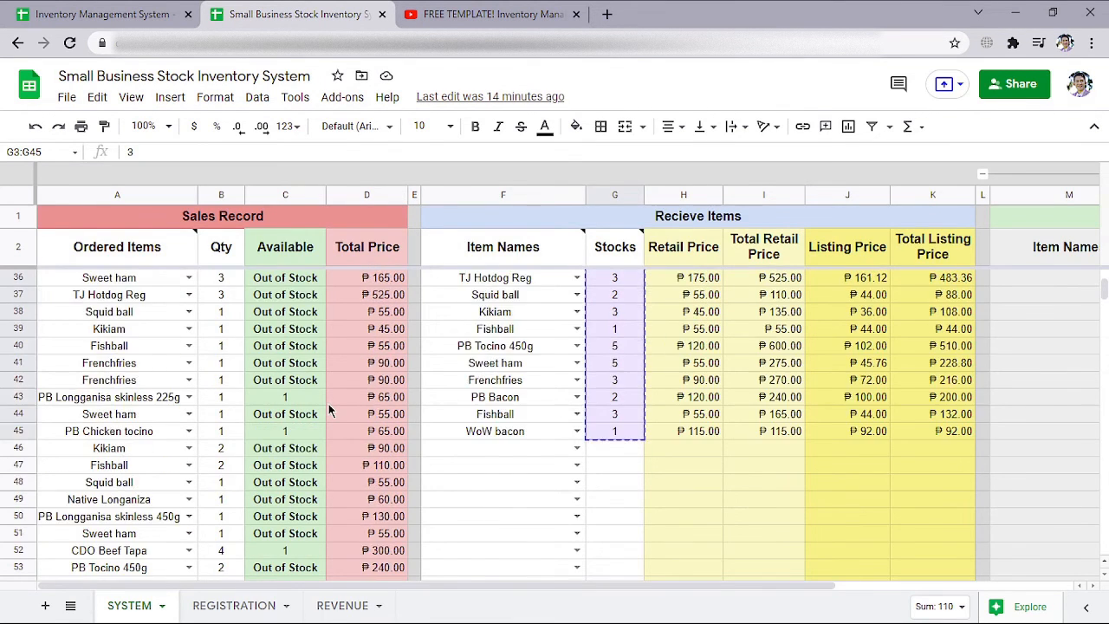
scroll(337, 404, up, 5)
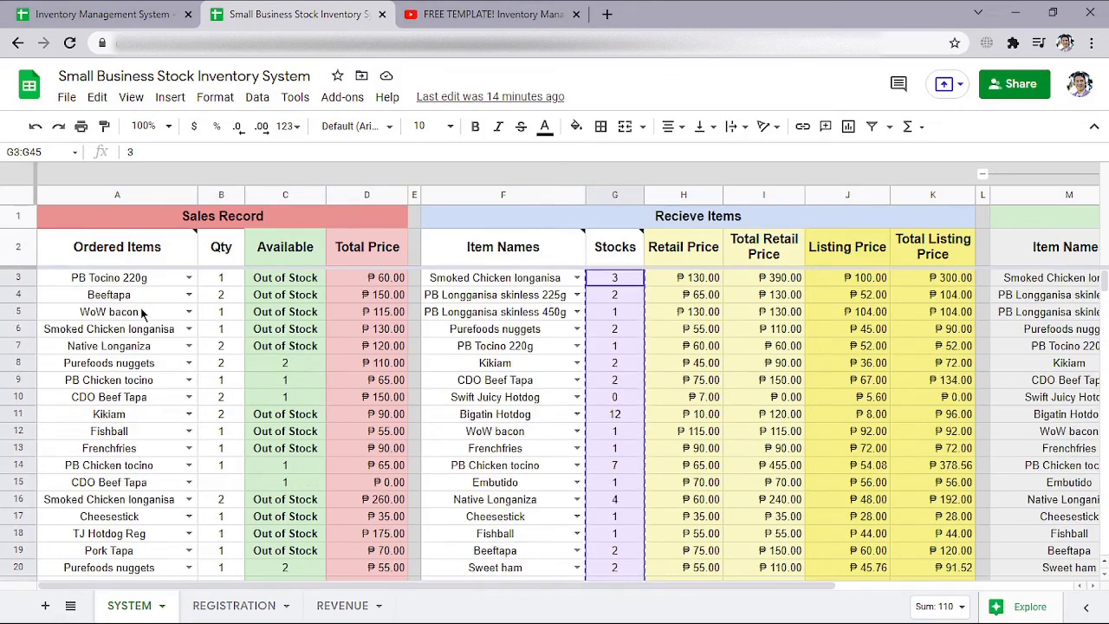
click(125, 284)
scroll(159, 337, down, 10)
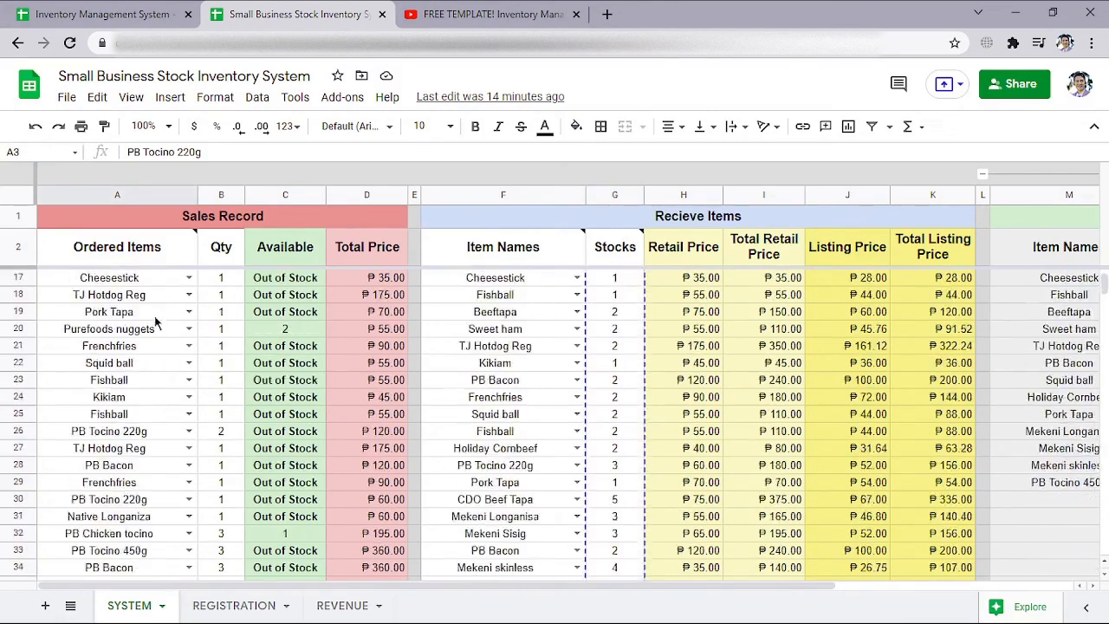
scroll(159, 337, down, 2)
shift+click(160, 336)
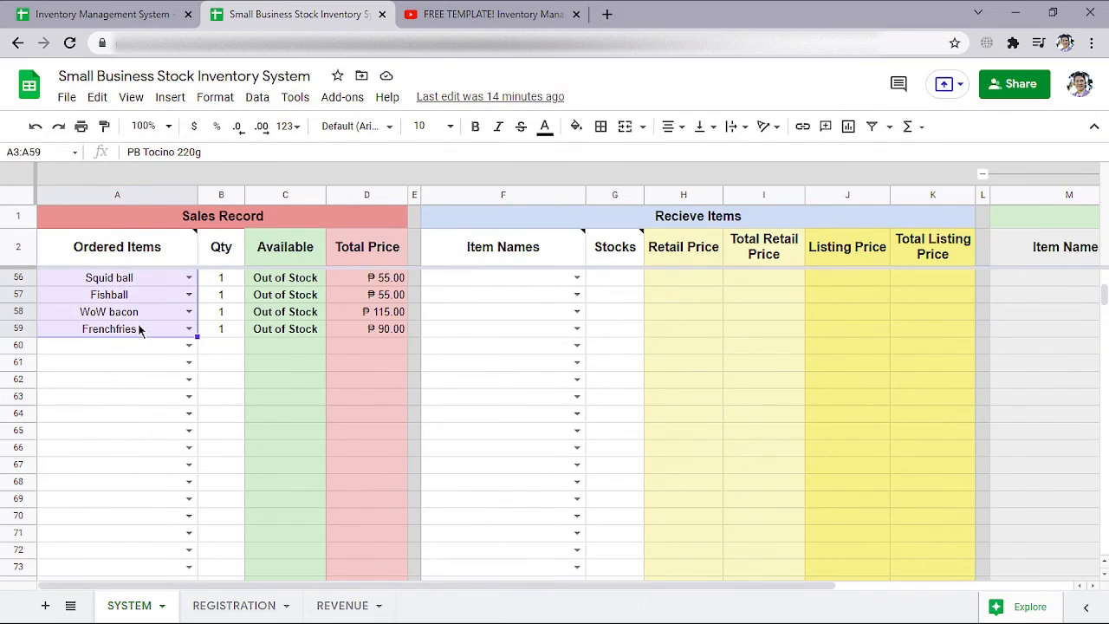
key(ctrl+c)
key(ctrl+shift+Tab)
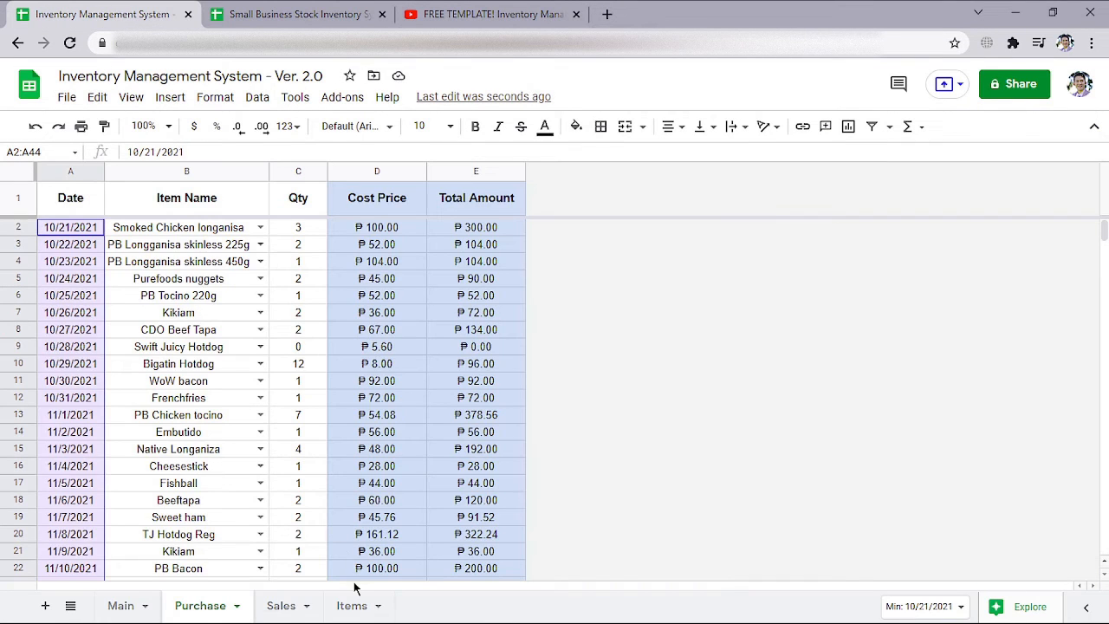
click(284, 606)
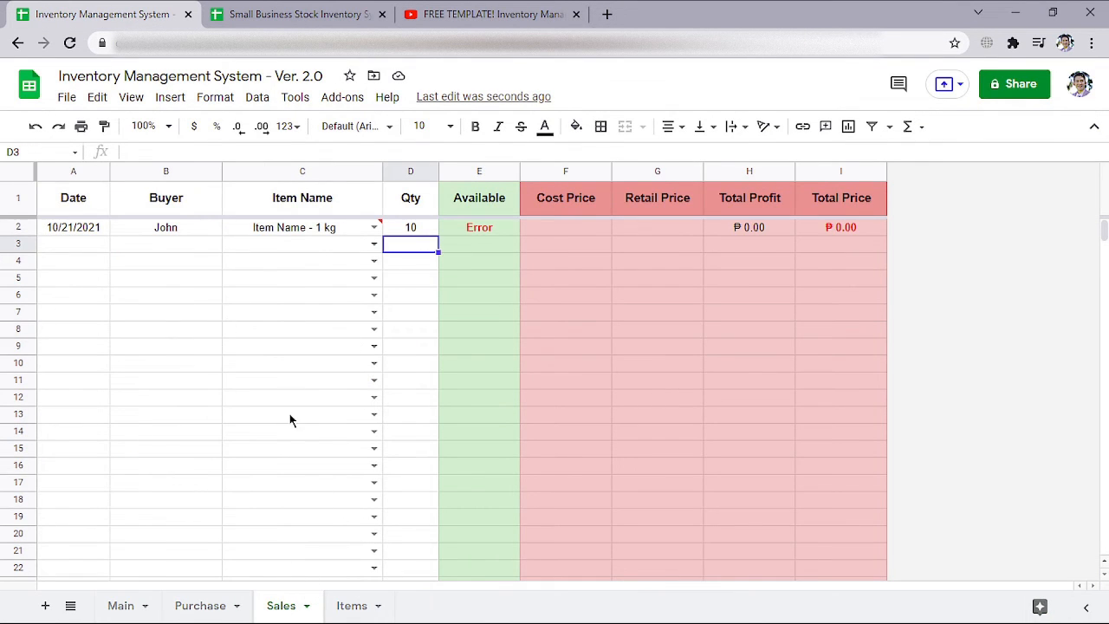
key(ctrl+Tab)
shift+click(223, 333)
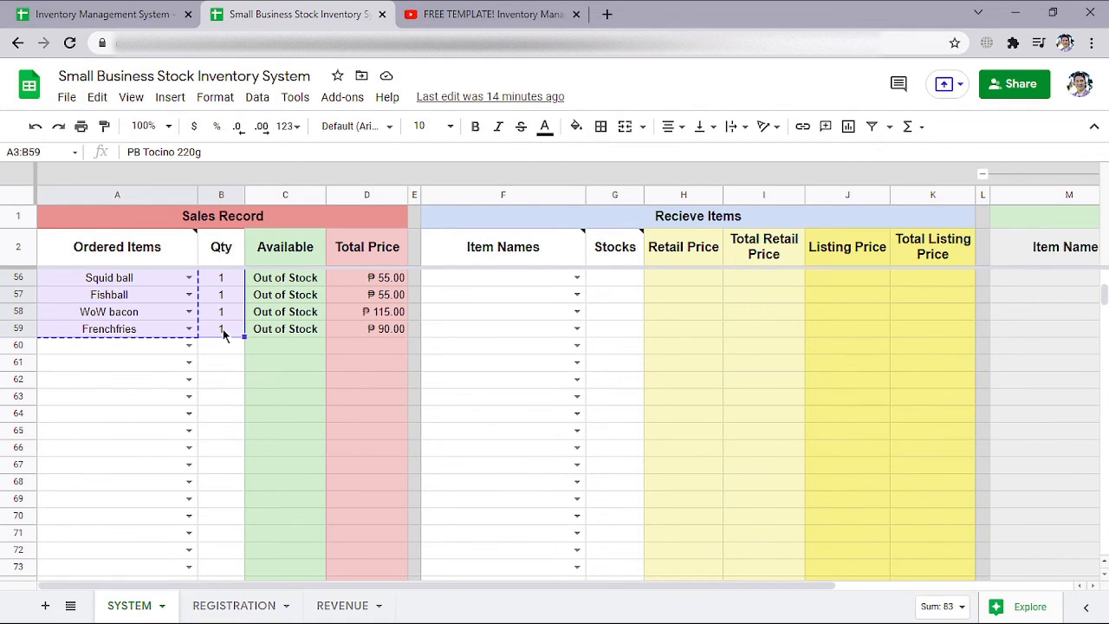
Return to Inventory Management System - Ver. 2.0 and paste the copied items and quantities into the Sales sheet from cell C2
key(ctrl+shift+Tab)
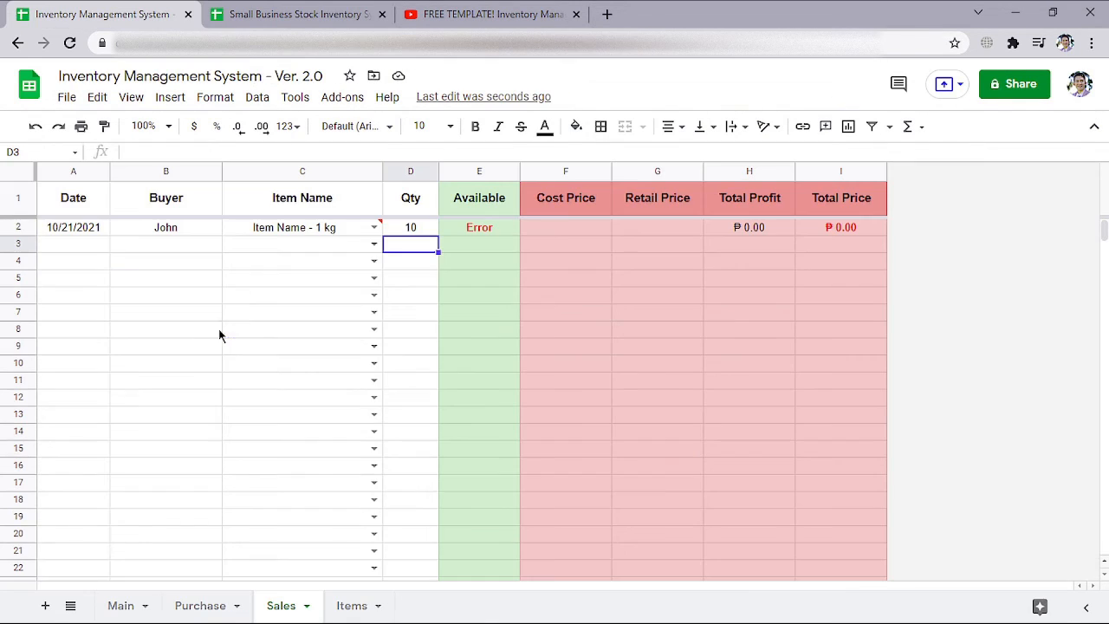
right_click(286, 228)
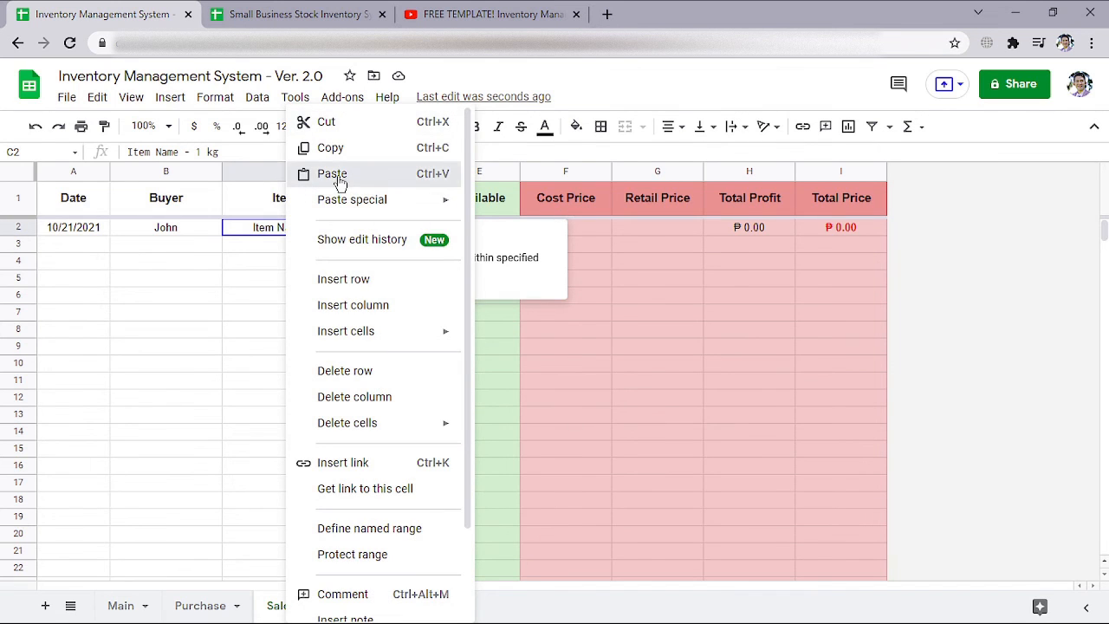
click(332, 173)
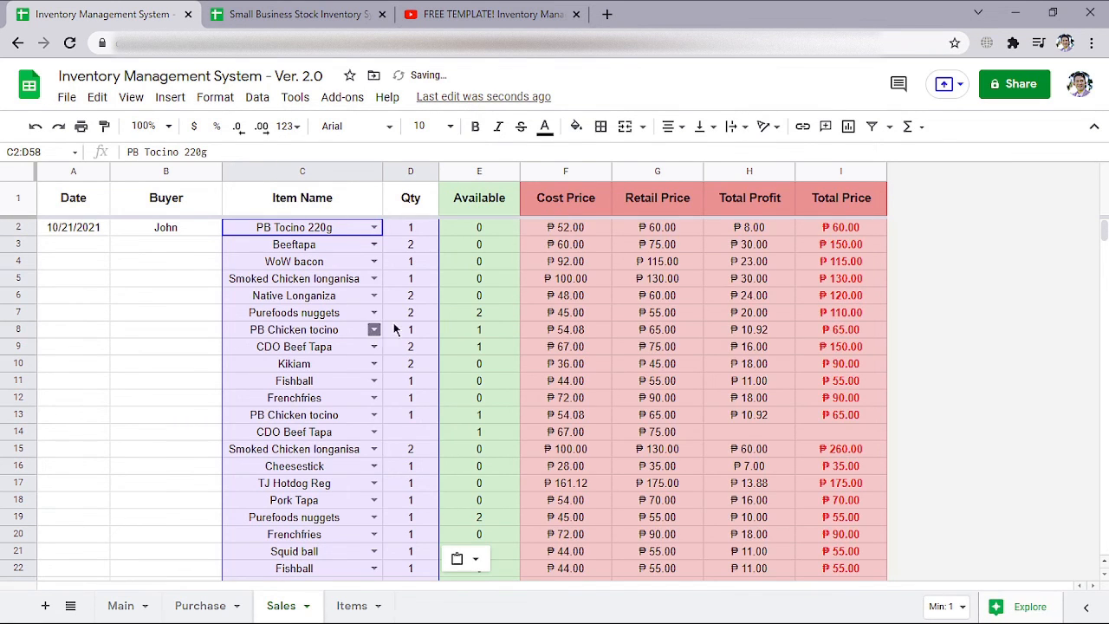
Review the pasted rows in the Sales sheet, and examine the Main sheet's Overall Summary, Selected Summary and Selected Summary Transactions
scroll(141, 342, down, 4)
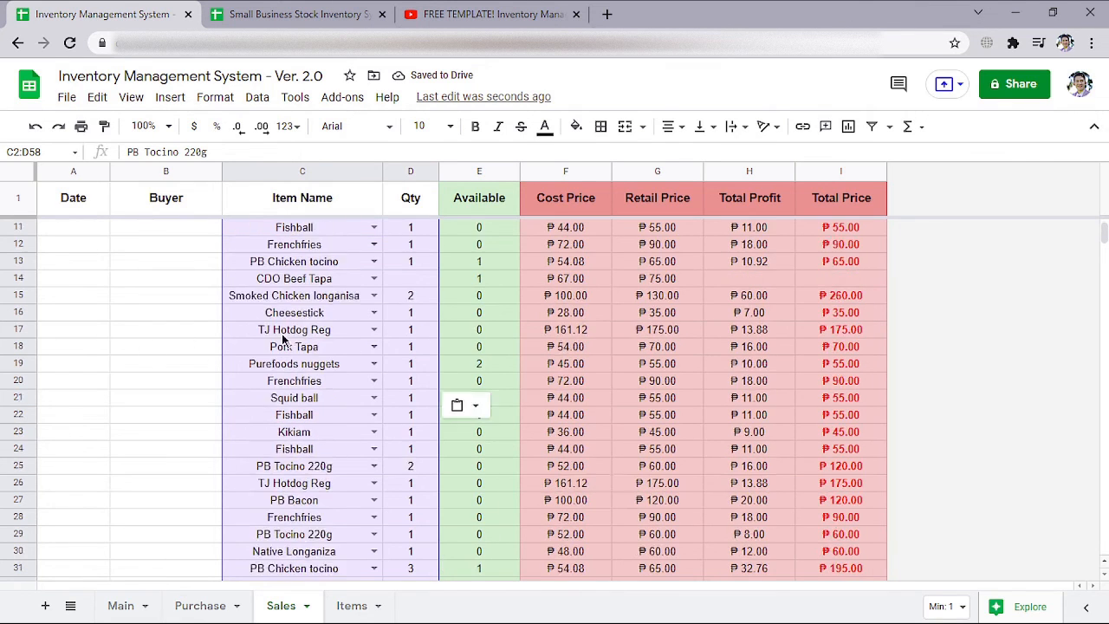
scroll(558, 334, down, 1)
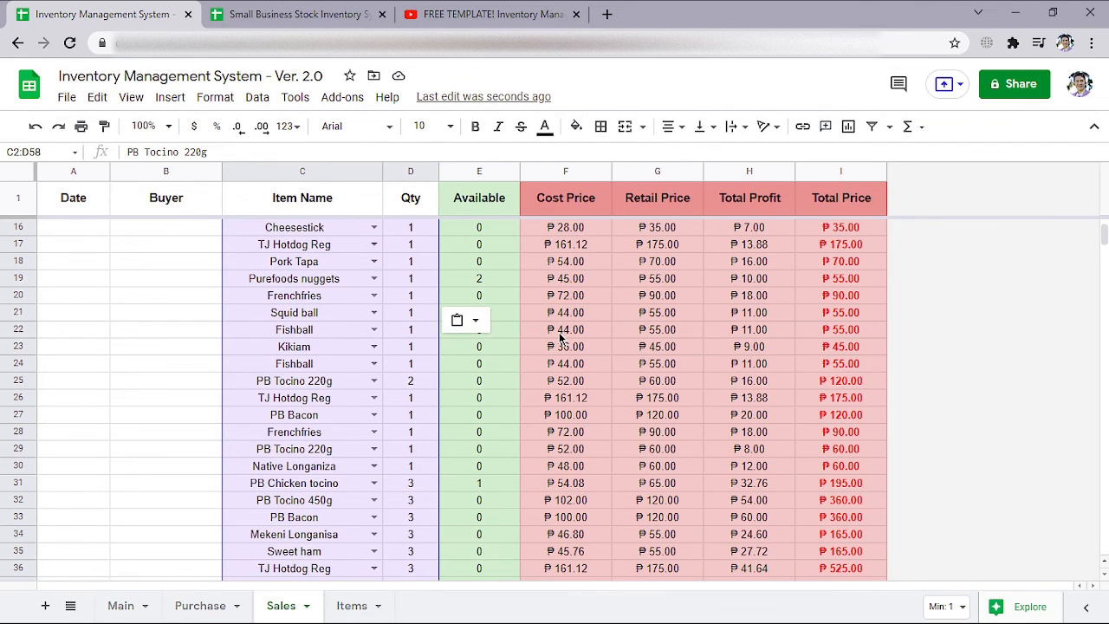
scroll(558, 334, down, 9)
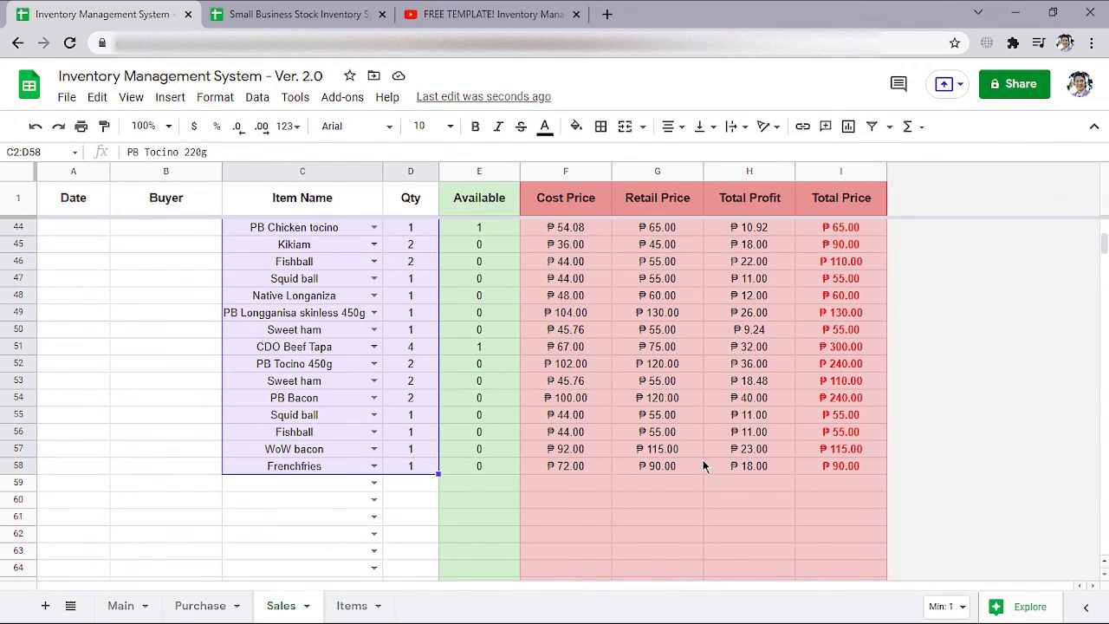
scroll(675, 447, up, 14)
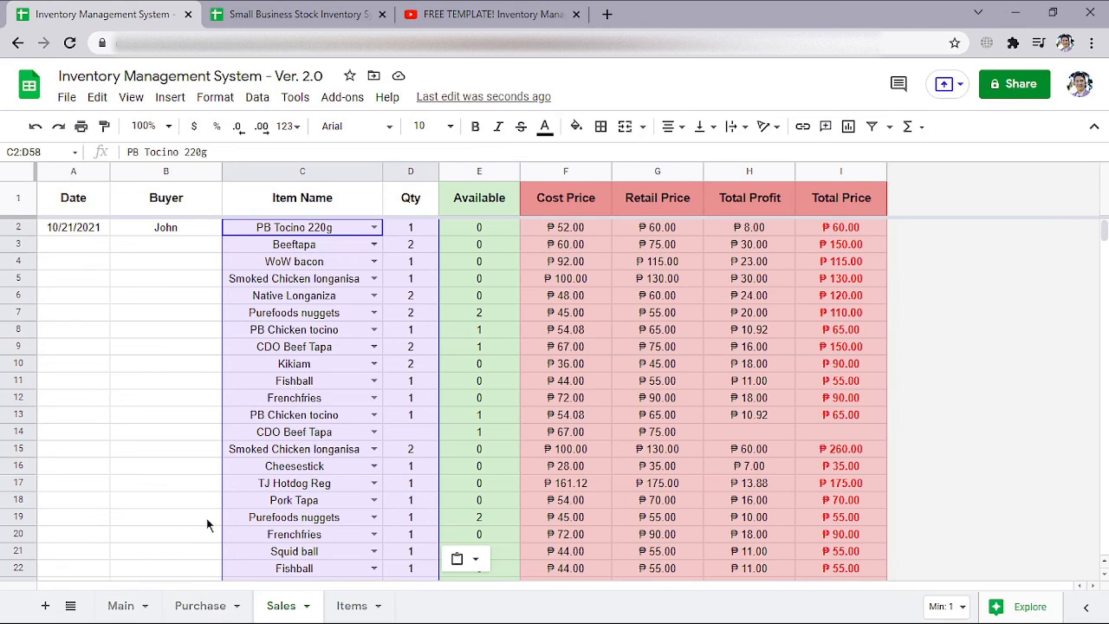
click(122, 606)
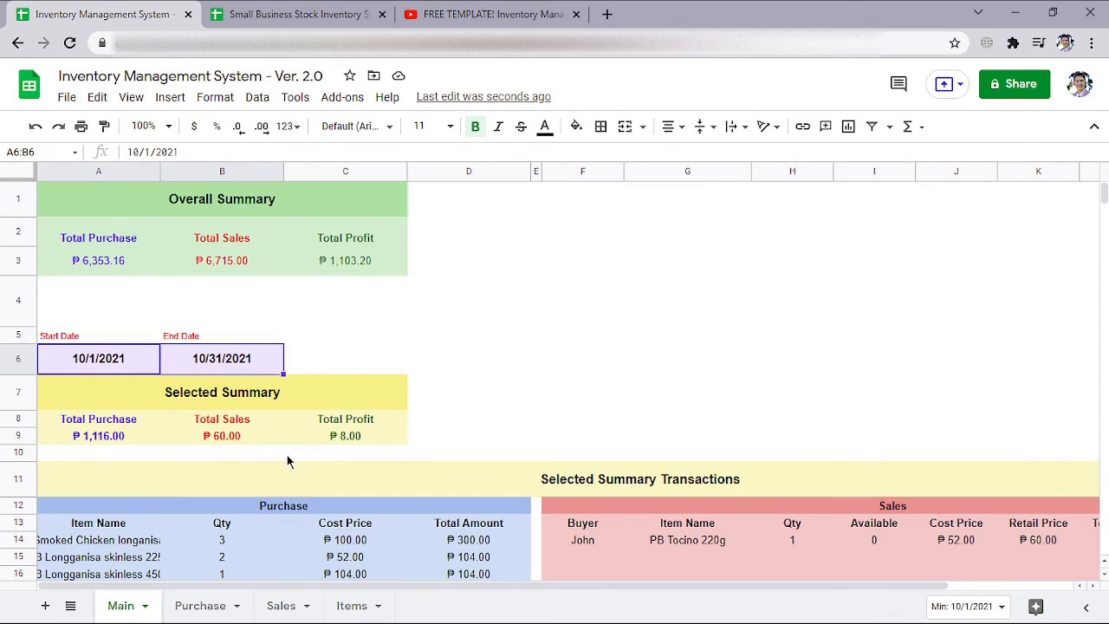
scroll(290, 462, down, 3)
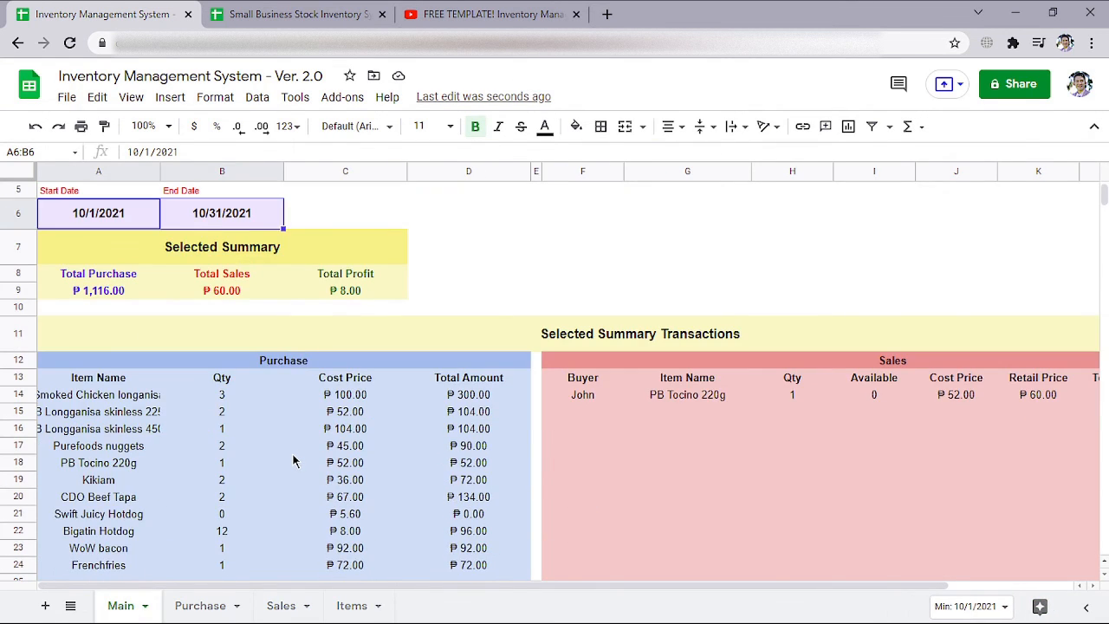
drag(128, 219, 212, 217)
scroll(297, 365, down, 2)
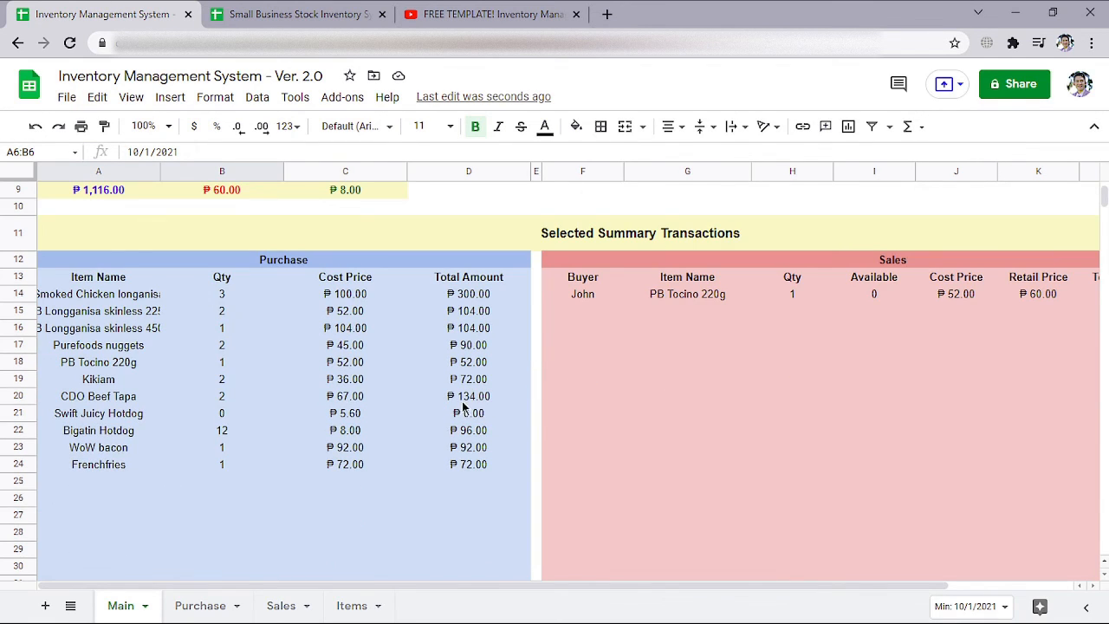
scroll(222, 472, up, 4)
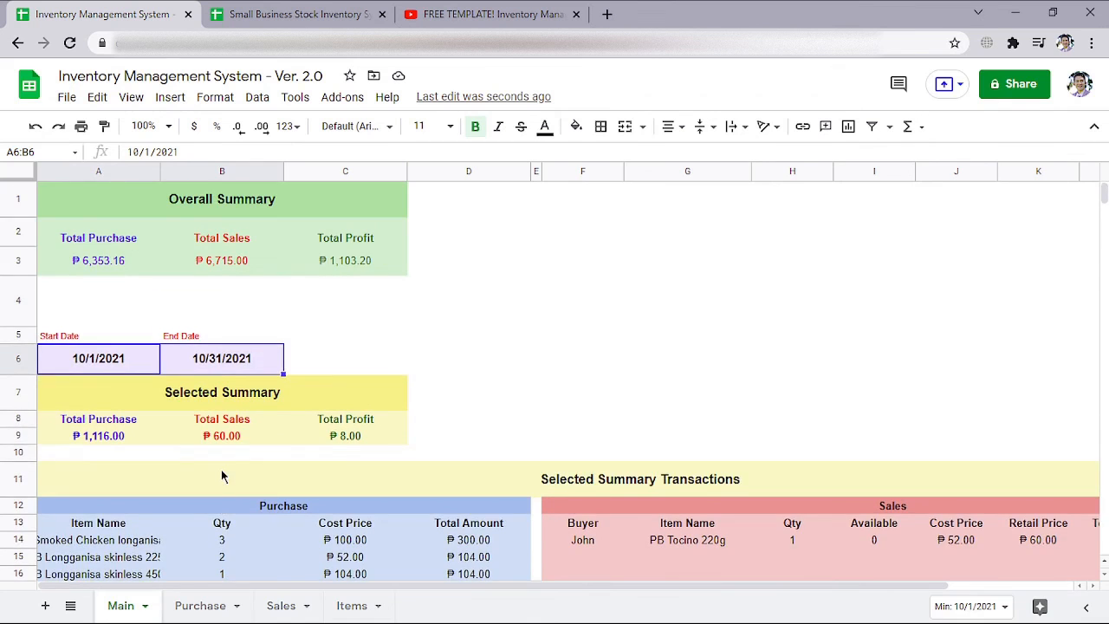
scroll(230, 452, up, 1)
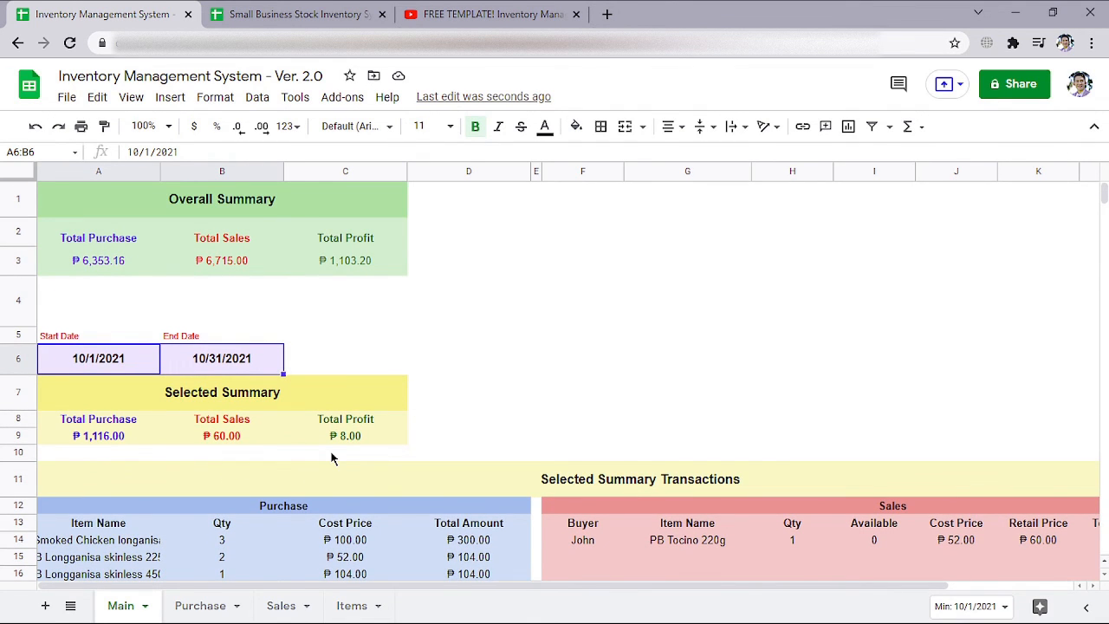